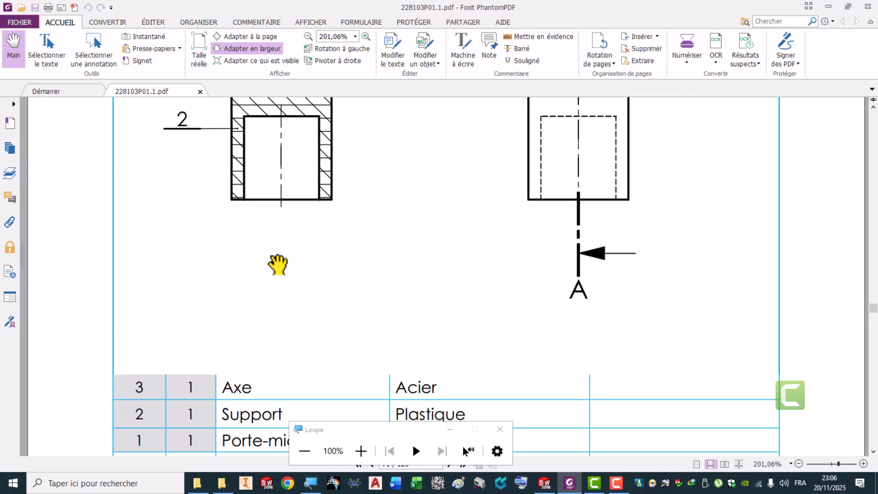
Step: Examine the front and side views of the stepped, slotted part in the PDF drawing
{"action": "scroll", "coordinate": [277, 263], "scroll_direction": "down", "scroll_amount": 6}
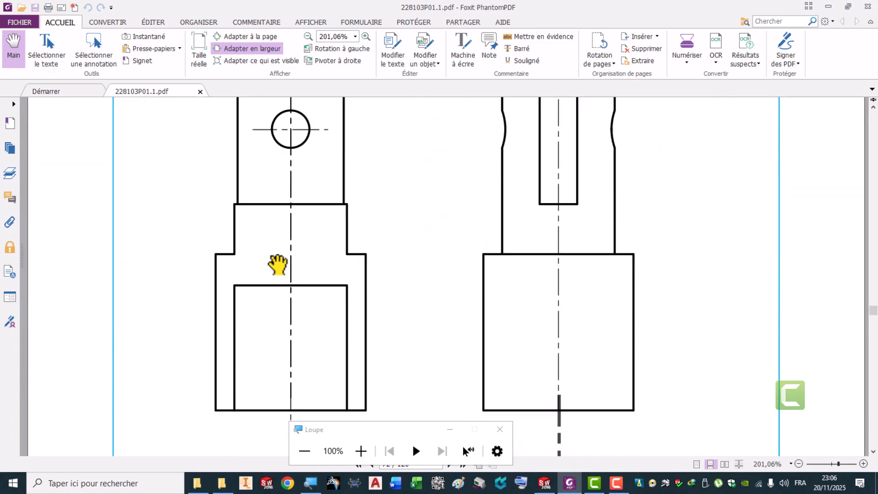
{"action": "scroll", "coordinate": [538, 343], "scroll_direction": "down", "scroll_amount": 6}
{"action": "scroll", "coordinate": [539, 343], "scroll_direction": "up", "scroll_amount": 5}
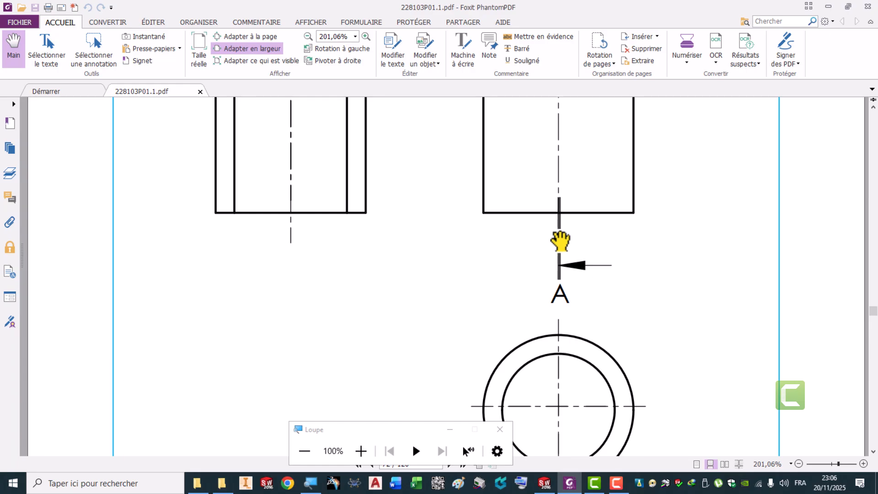
{"action": "scroll", "coordinate": [554, 241], "scroll_direction": "up", "scroll_amount": 9}
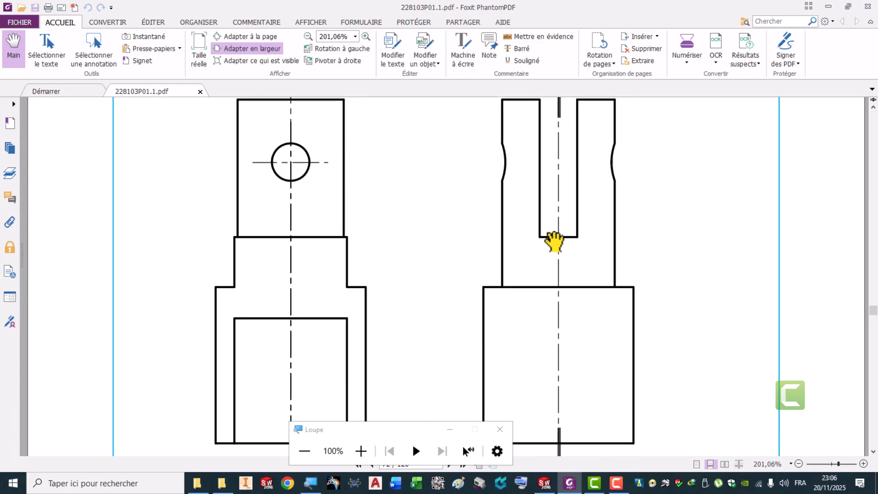
Step: Switch to SOLIDWORKS and create a new part document
{"action": "left_click", "coordinate": [548, 485]}
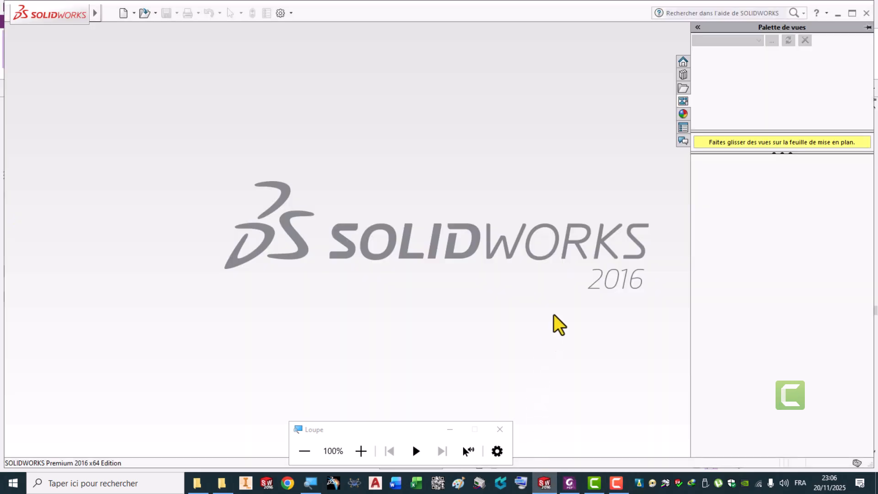
{"action": "left_click", "coordinate": [103, 15]}
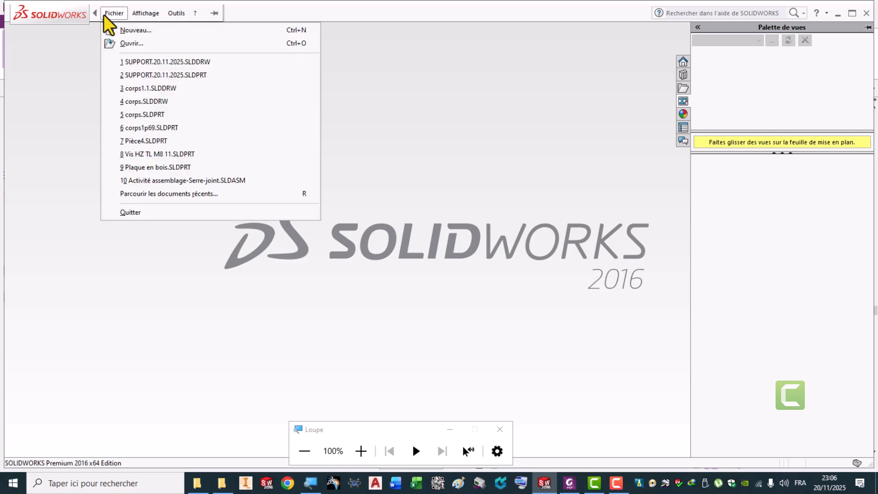
{"action": "left_click", "coordinate": [122, 33]}
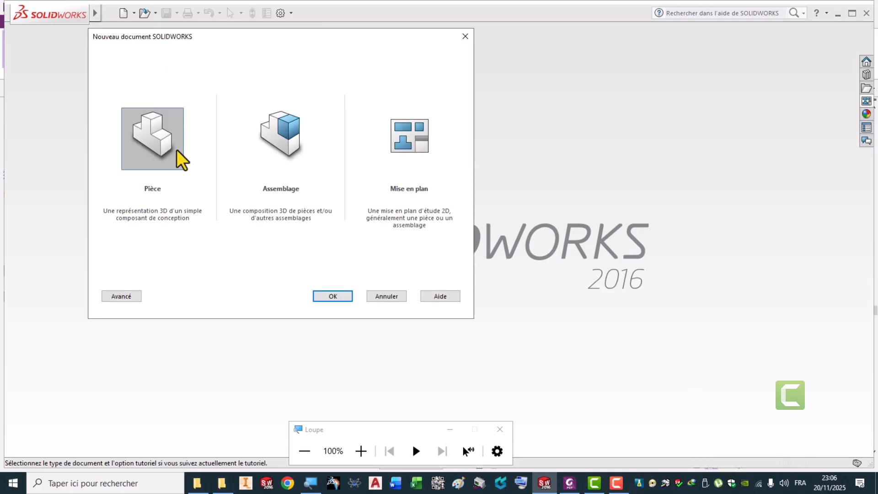
{"action": "left_click", "coordinate": [333, 296]}
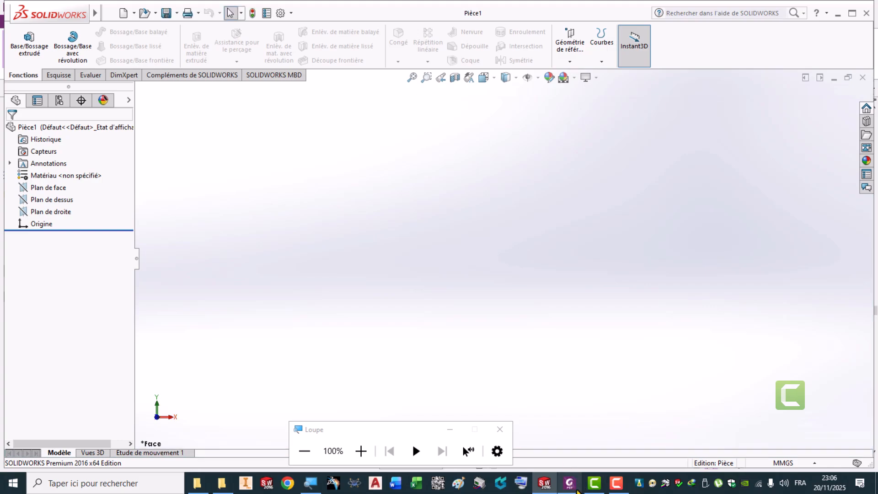
Step: Recheck the PDF drawing and, in SOLIDWORKS, sketch a rectangle about 21.9 by 43.5 mm from the origin on the front plane for a revolved boss
{"action": "left_click", "coordinate": [575, 478]}
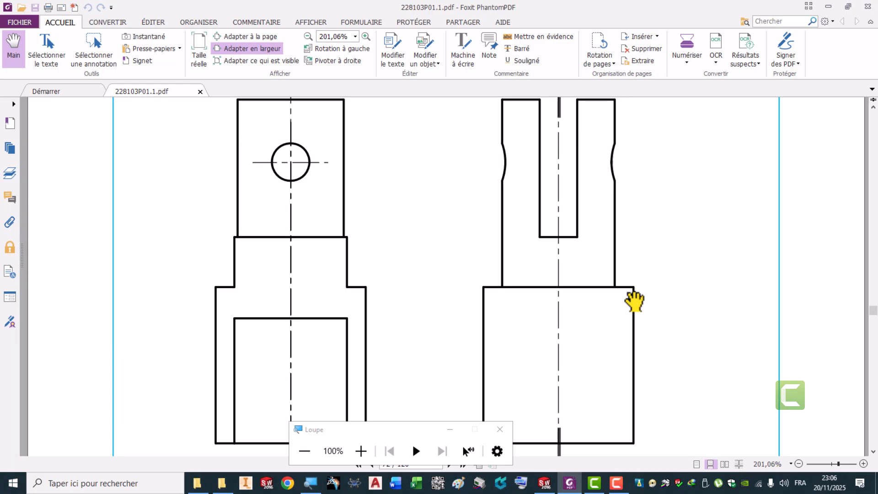
{"action": "left_click", "coordinate": [547, 487]}
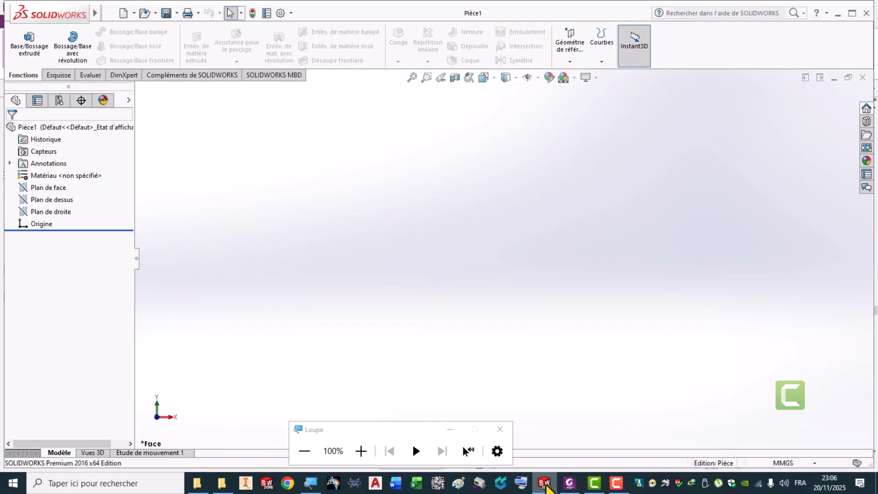
{"action": "left_click", "coordinate": [72, 54]}
{"action": "left_click", "coordinate": [428, 177]}
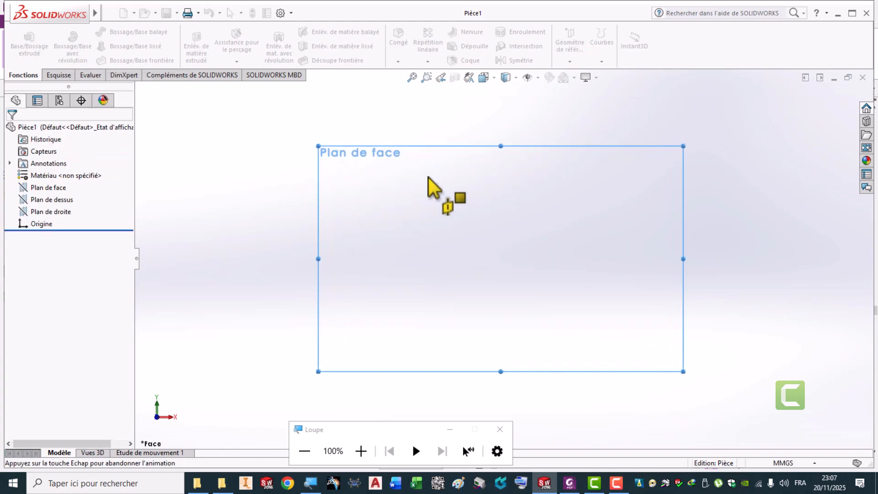
{"action": "left_click", "coordinate": [83, 45]}
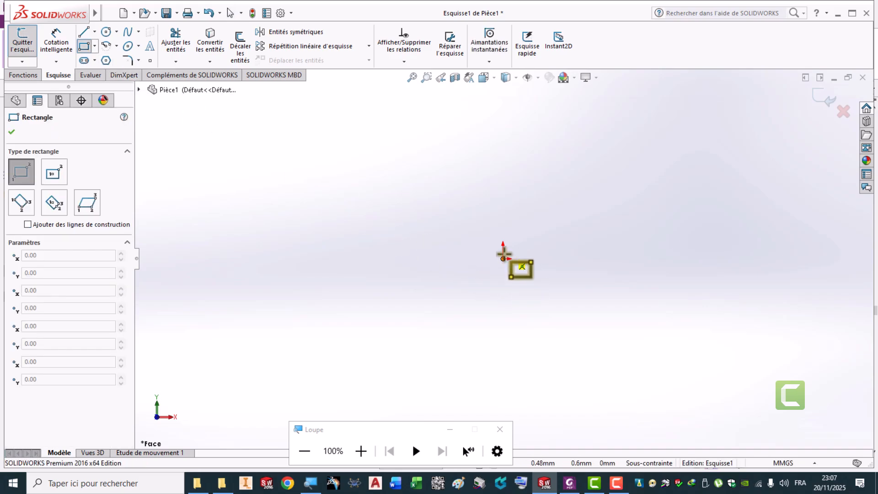
{"action": "left_click_drag", "start_coordinate": [503, 259], "coordinate": [554, 137]}
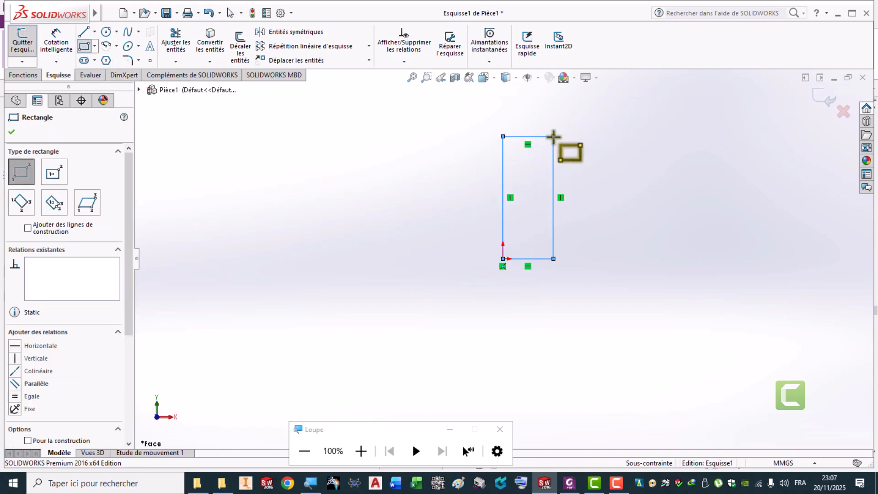
Step: Dimension the rectangle 18 mm wide and 38 mm high
{"action": "left_click", "coordinate": [54, 40]}
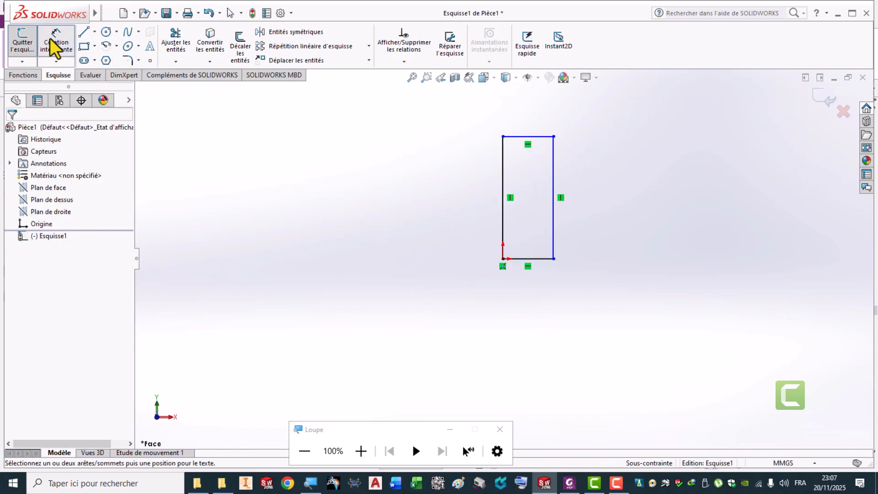
{"action": "left_click", "coordinate": [541, 258]}
{"action": "left_click", "coordinate": [537, 292]}
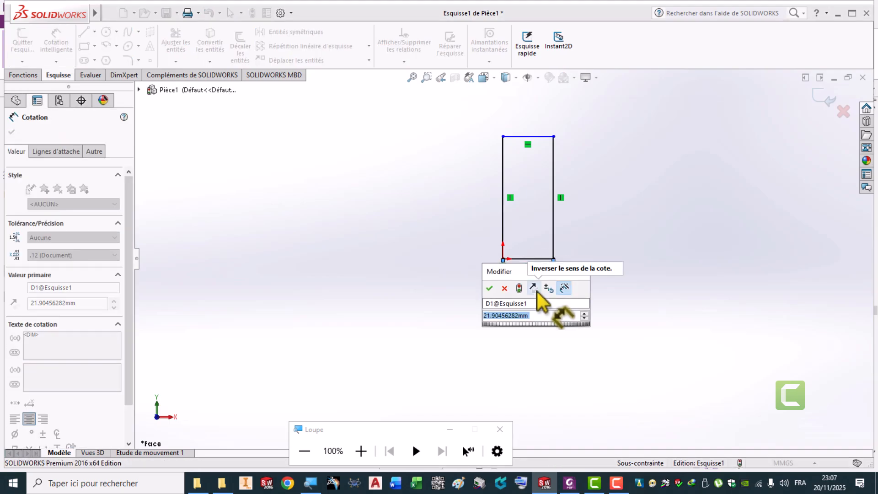
{"action": "type", "text": "18"}
{"action": "key", "text": "Return"}
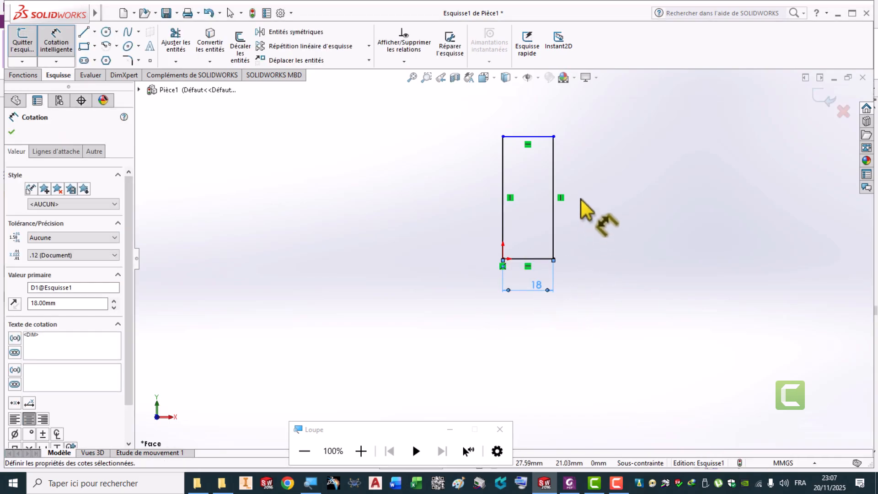
{"action": "left_click", "coordinate": [554, 194]}
{"action": "left_click", "coordinate": [594, 188]}
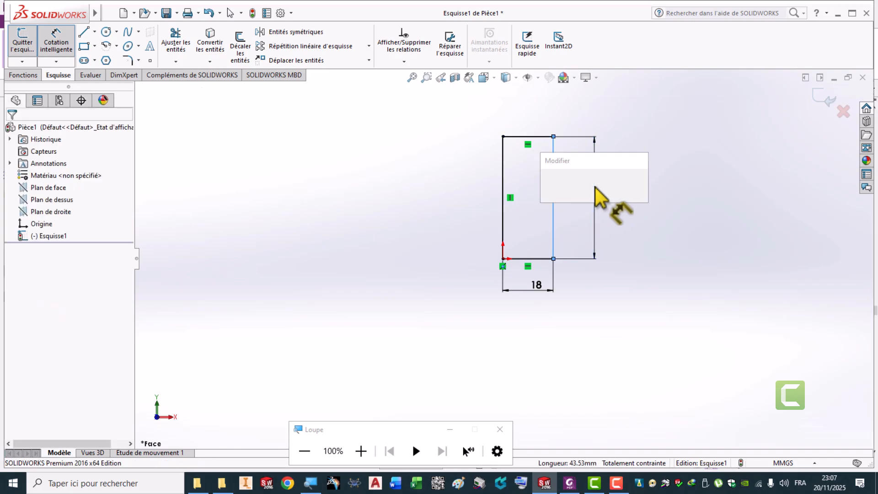
{"action": "type", "text": "38"}
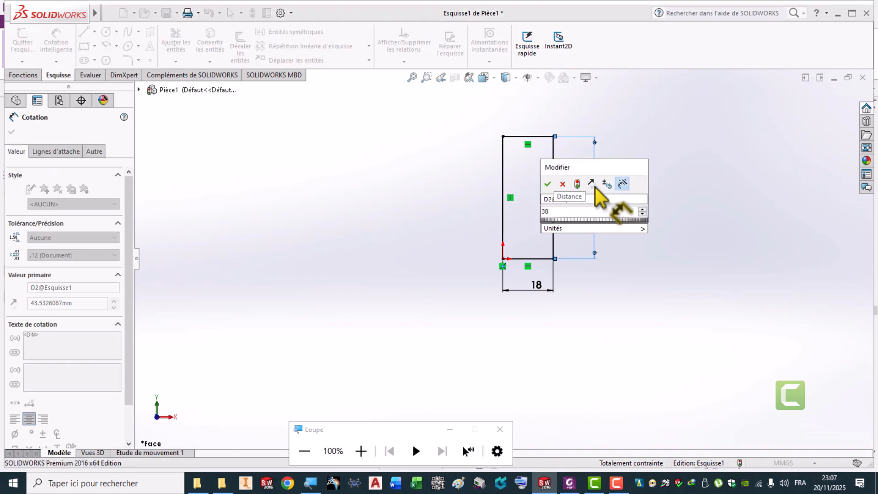
{"action": "key", "text": "Return"}
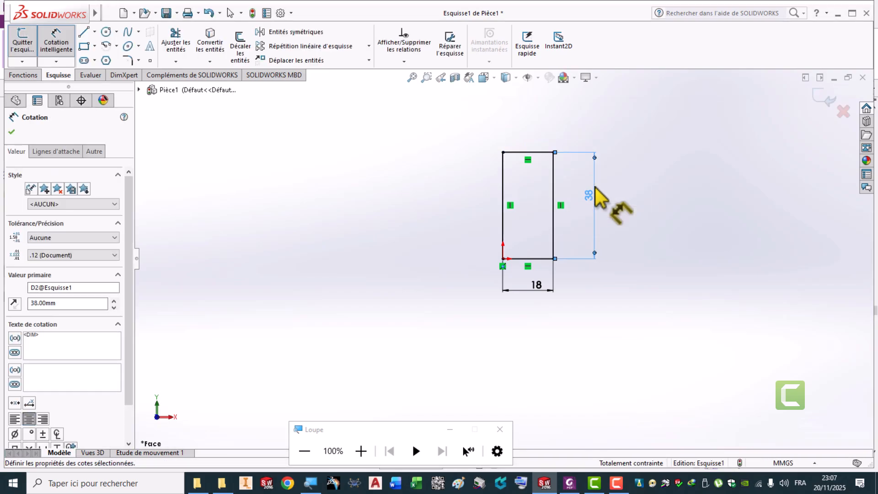
Step: Revolve the rectangle 360 degrees about its vertical edge through the origin to form a solid cylinder
{"action": "left_click", "coordinate": [20, 40]}
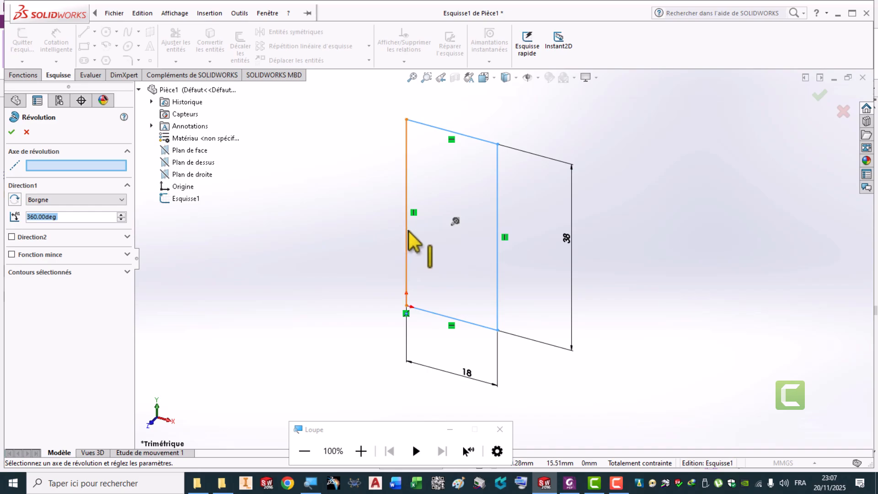
{"action": "left_click", "coordinate": [407, 224]}
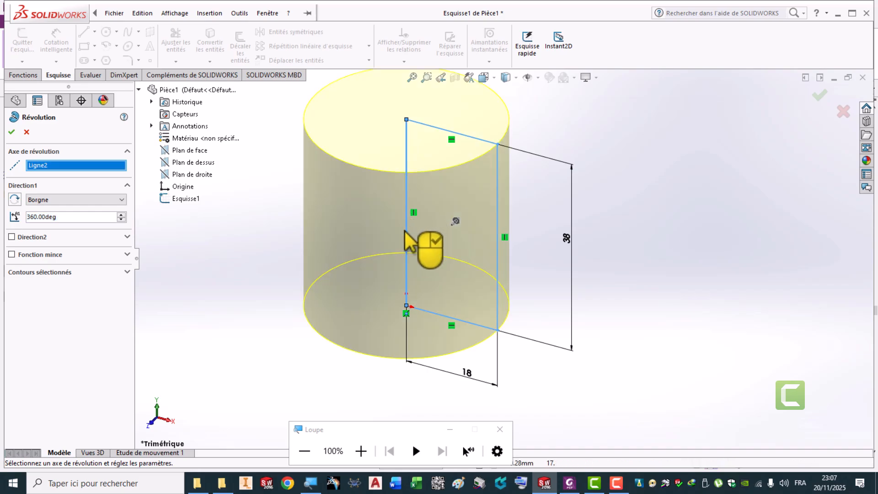
{"action": "left_click", "coordinate": [450, 318]}
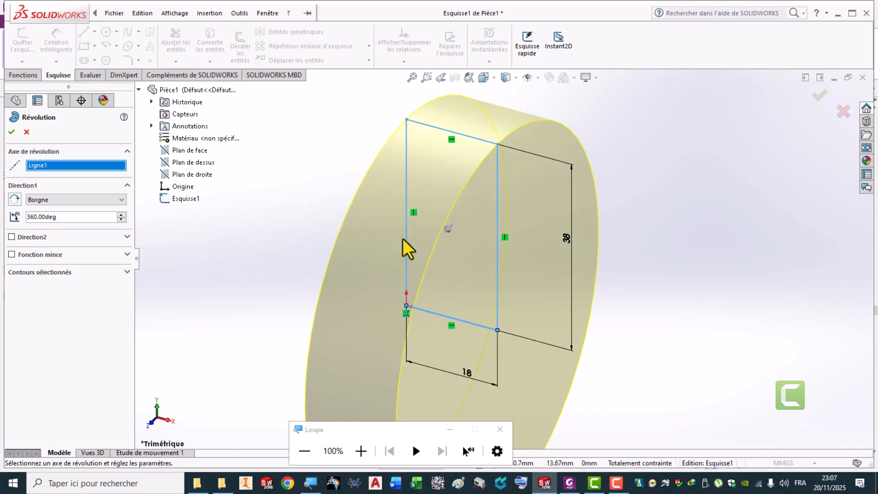
{"action": "left_click", "coordinate": [406, 239]}
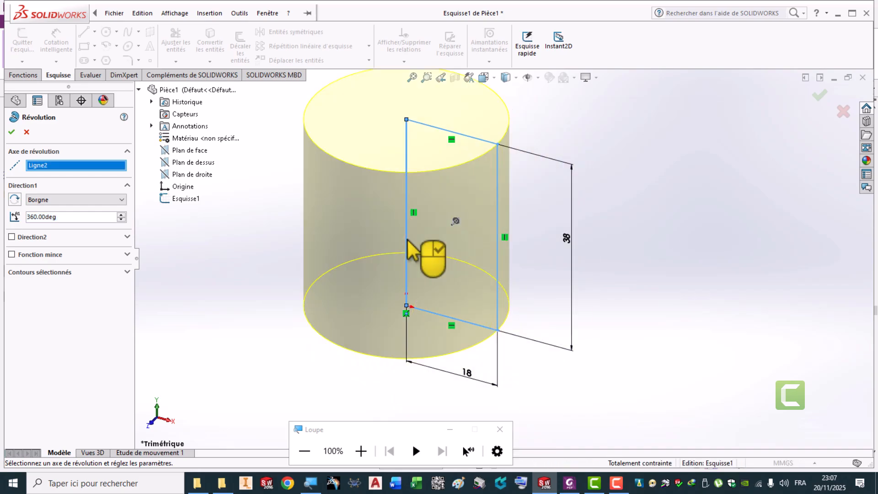
{"action": "left_click", "coordinate": [12, 132]}
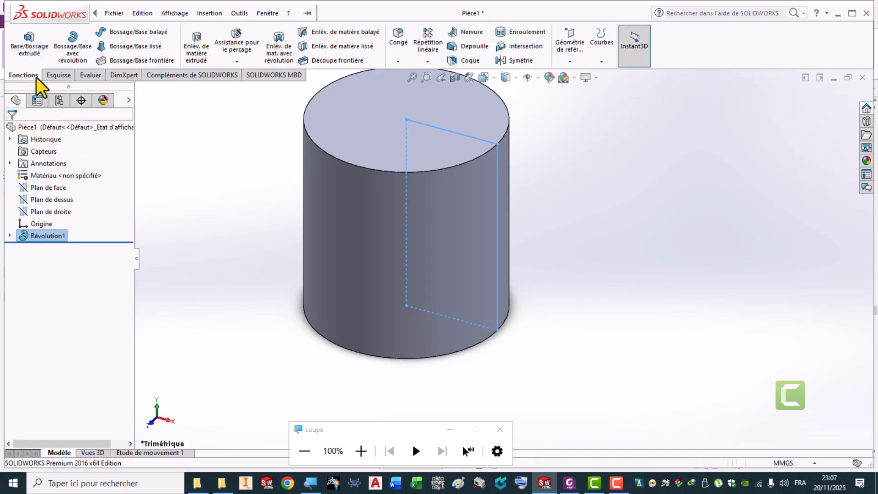
Step: Recheck the PDF drawing and, in SOLIDWORKS, sketch an origin-centred circle about 27.9 mm in diameter on the cylinder's top face for an extruded boss
{"action": "middle_click_drag", "start_coordinate": [418, 167], "coordinate": [418, 244]}
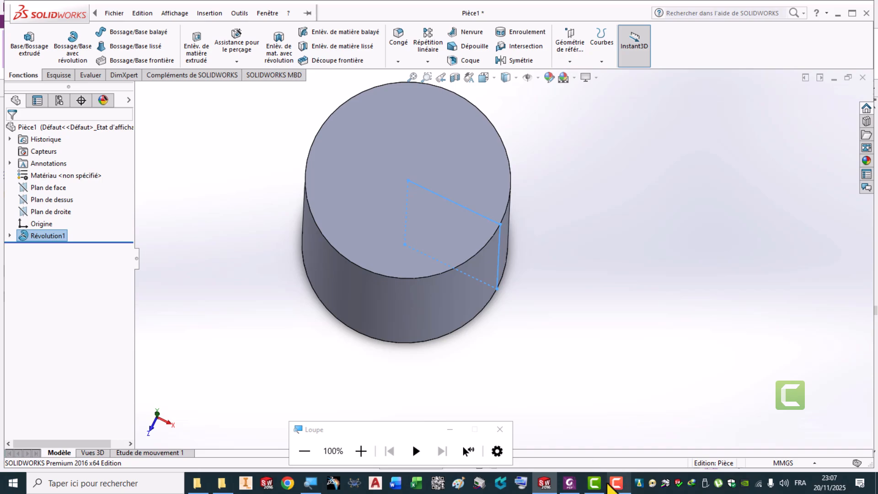
{"action": "left_click", "coordinate": [569, 483]}
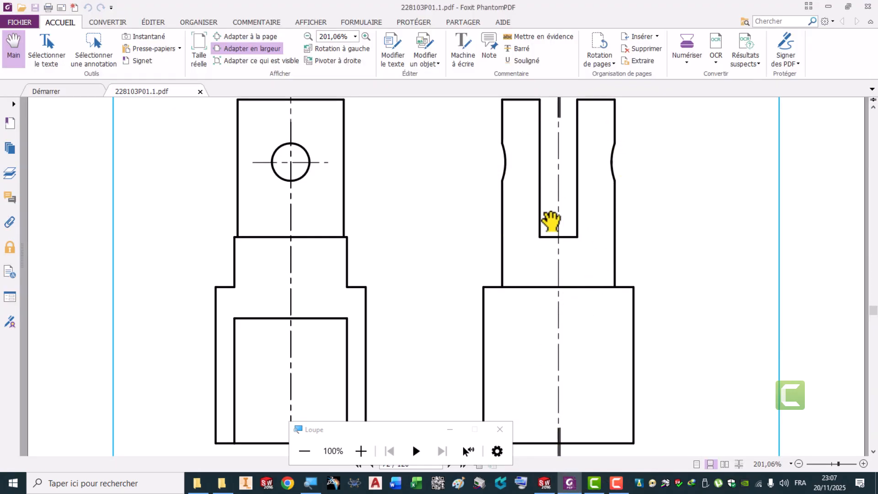
{"action": "left_click", "coordinate": [572, 488]}
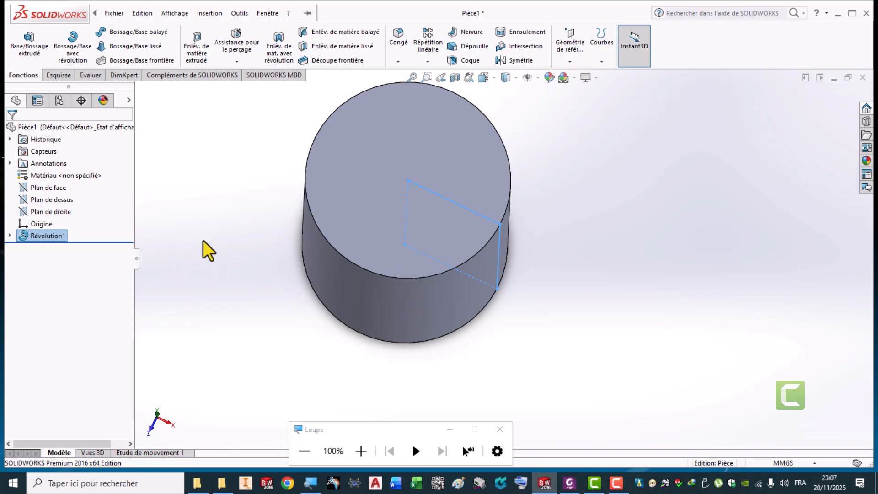
{"action": "left_click", "coordinate": [51, 72]}
{"action": "left_click", "coordinate": [32, 49]}
{"action": "left_click", "coordinate": [361, 192]}
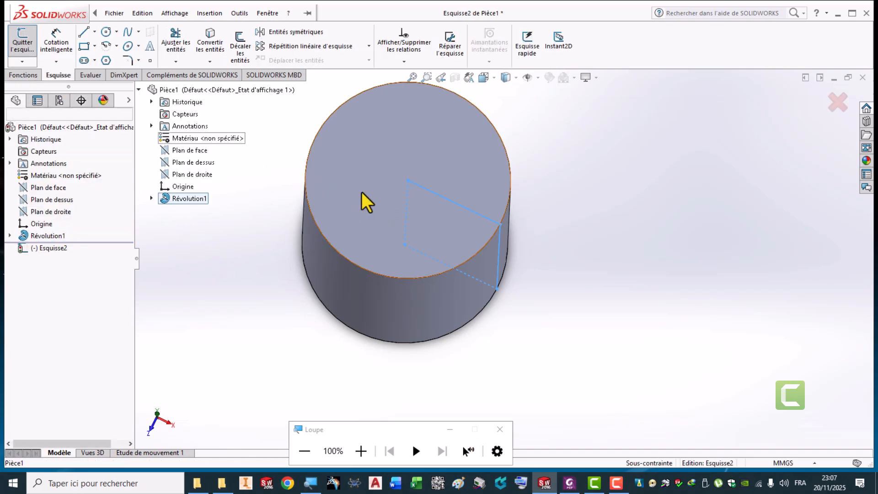
{"action": "left_click", "coordinate": [493, 78]}
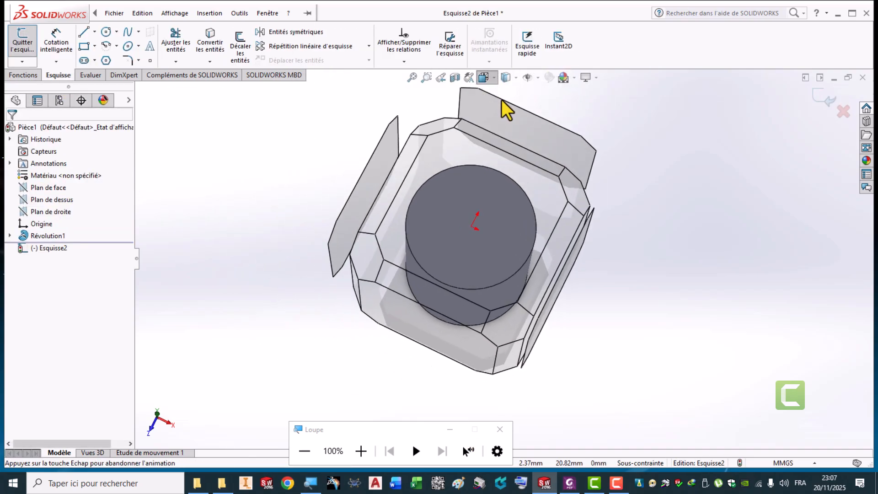
{"action": "left_click", "coordinate": [545, 140]}
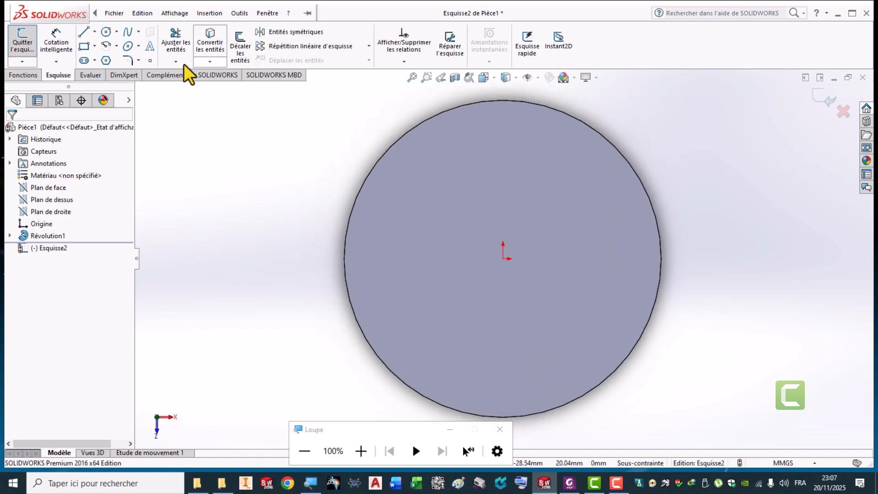
{"action": "left_click", "coordinate": [107, 33]}
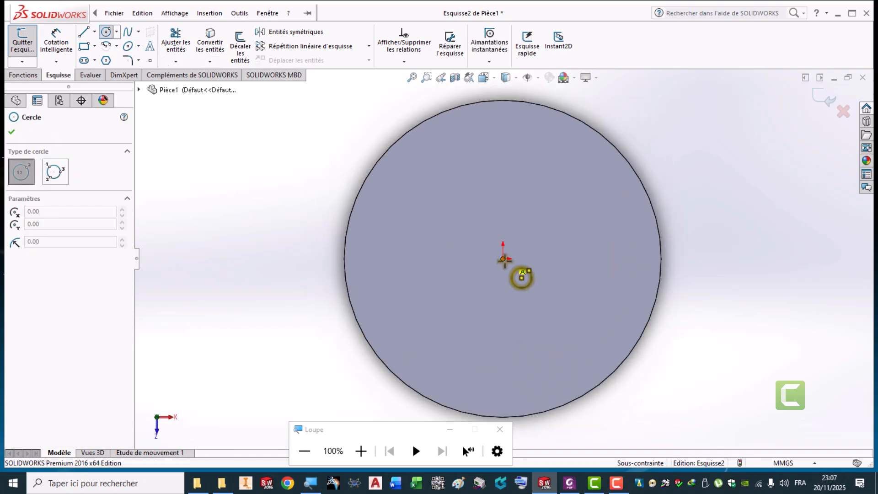
{"action": "left_click", "coordinate": [503, 259]}
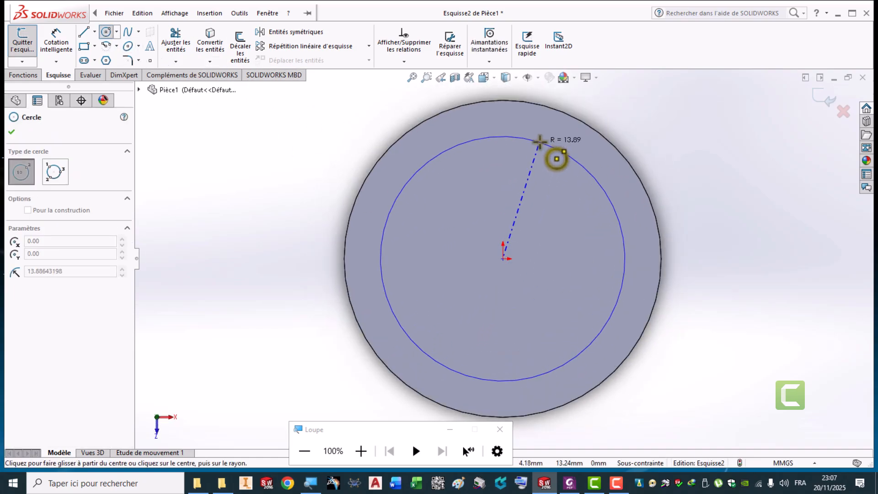
{"action": "left_click", "coordinate": [555, 148]}
Step: Dimension the circle's diameter as 28 mm
{"action": "left_click", "coordinate": [50, 34]}
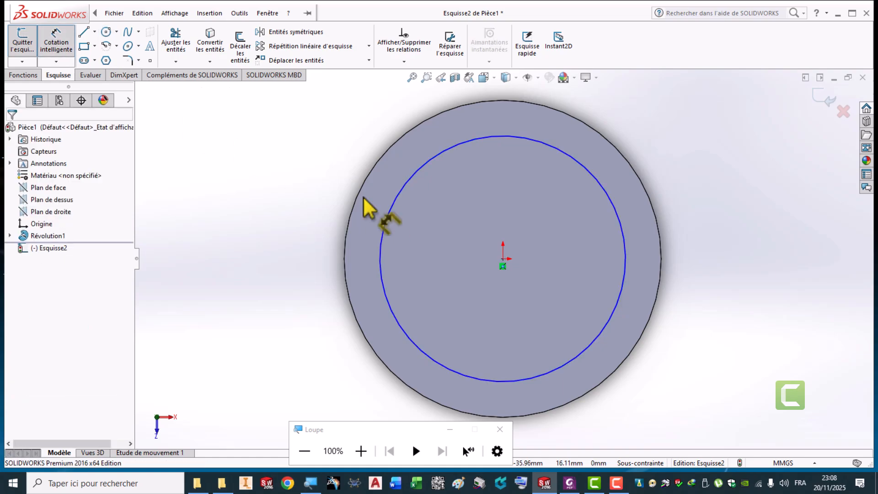
{"action": "left_click", "coordinate": [388, 215]}
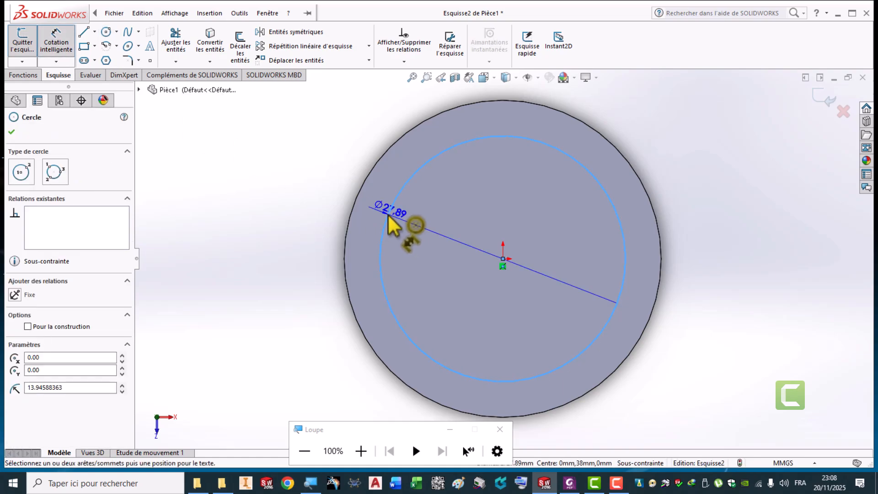
{"action": "left_click", "coordinate": [302, 201]}
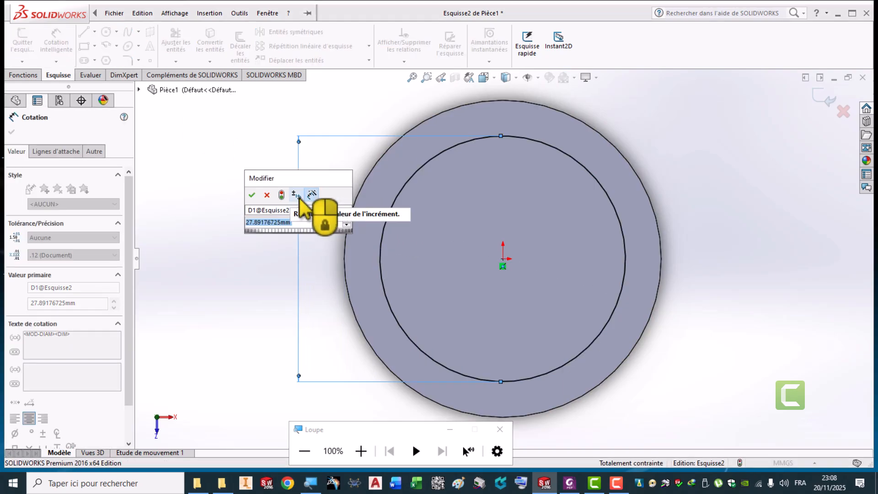
{"action": "type", "text": "28"}
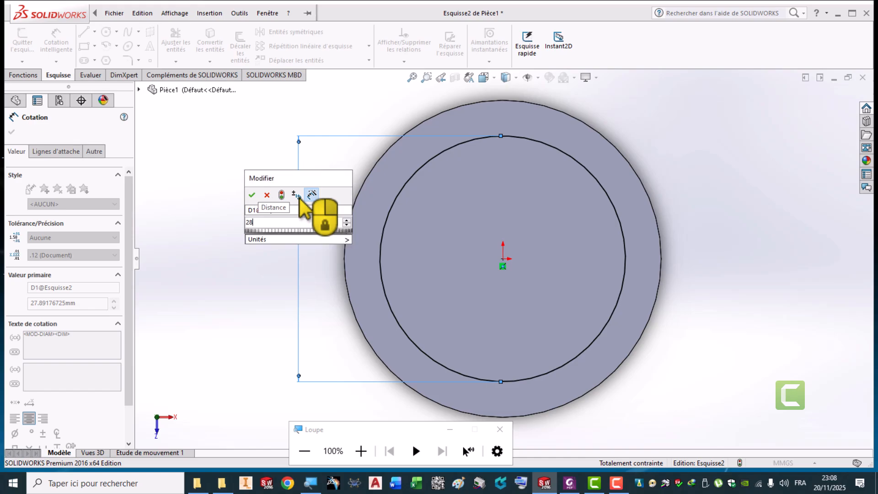
{"action": "key", "text": "Return"}
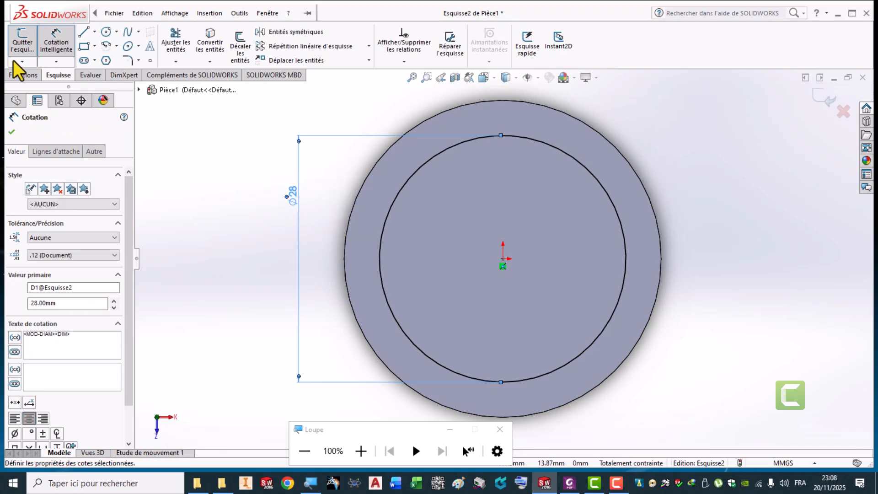
Step: Extrude the circle 45 mm outward from the cylinder's end face as a blind boss merged with the body
{"action": "left_click", "coordinate": [20, 40]}
{"action": "middle_click_drag", "start_coordinate": [263, 253], "coordinate": [296, 252]}
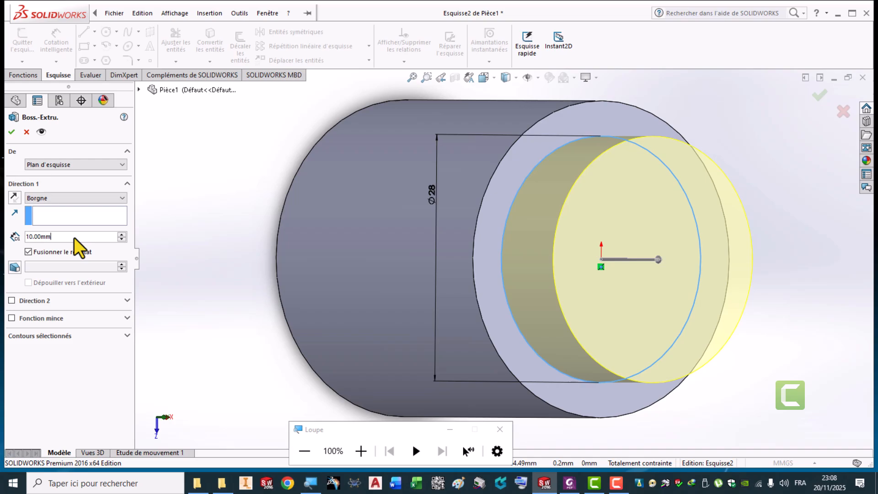
{"action": "left_click_drag", "start_coordinate": [74, 238], "coordinate": [9, 226]}
{"action": "type", "text": "45"}
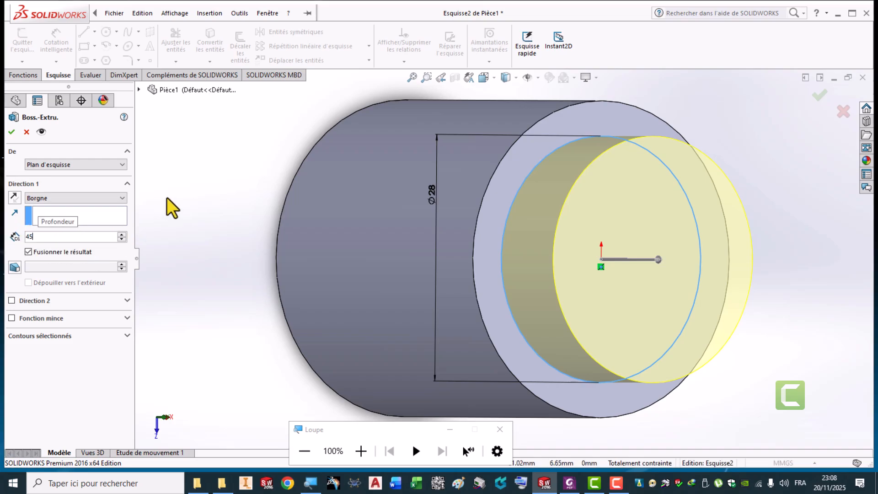
{"action": "key", "text": "Return"}
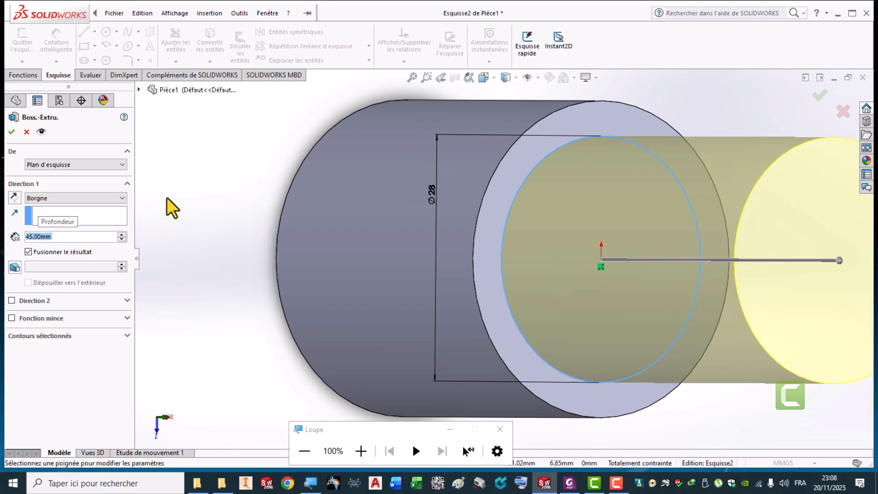
{"action": "left_click", "coordinate": [9, 134]}
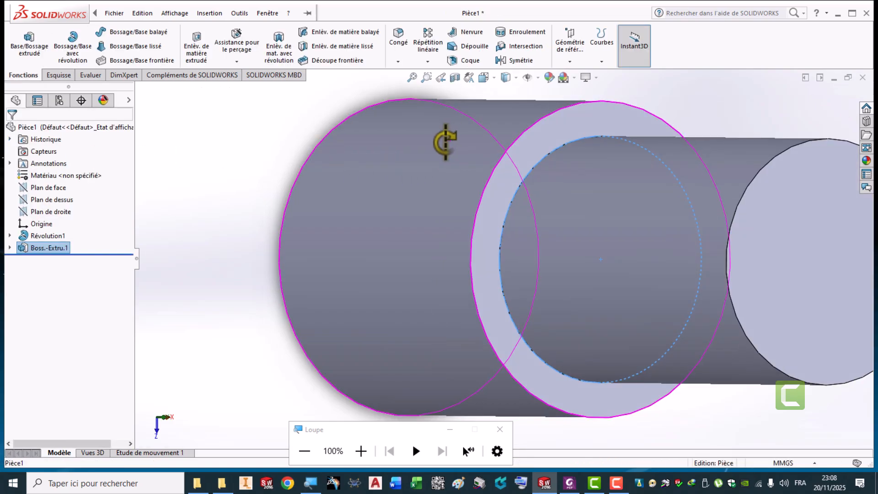
Step: Sketch a rectangle about 16.1 by 38.1 mm across the smaller cylinder's end face for an extruded cut, spanning its full height
{"action": "middle_click_drag", "start_coordinate": [445, 142], "coordinate": [414, 156]}
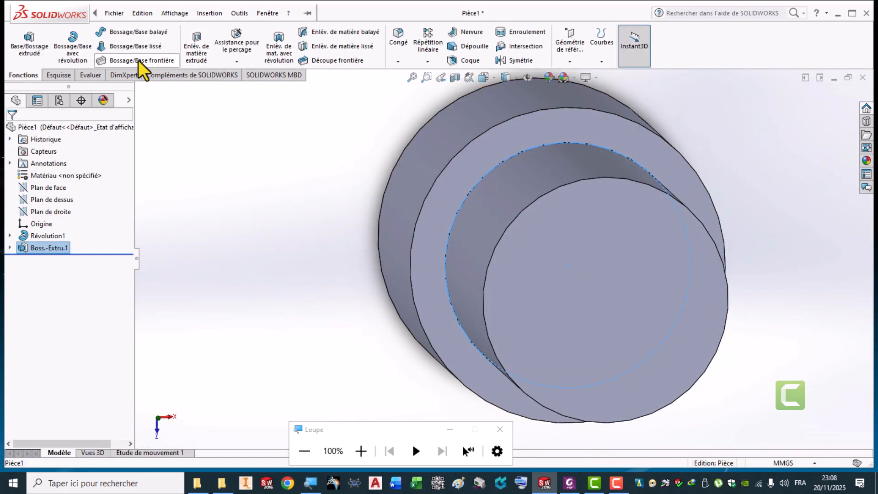
{"action": "left_click", "coordinate": [193, 49]}
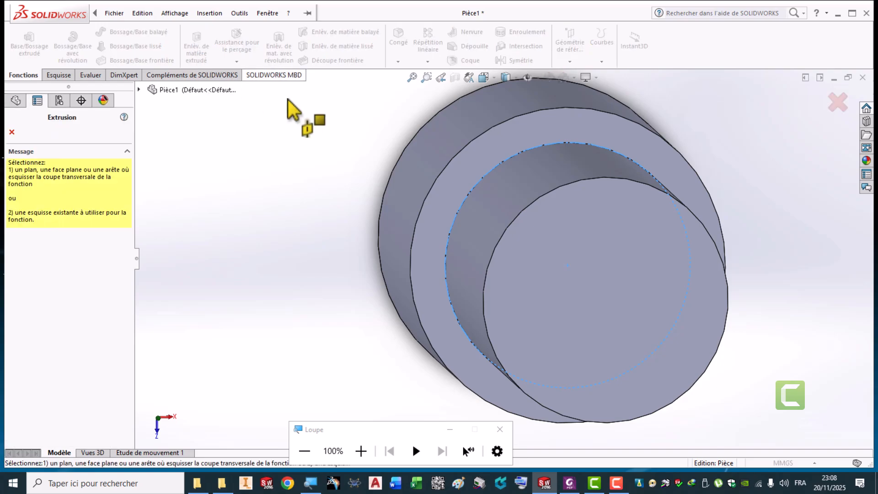
{"action": "left_click", "coordinate": [567, 263]}
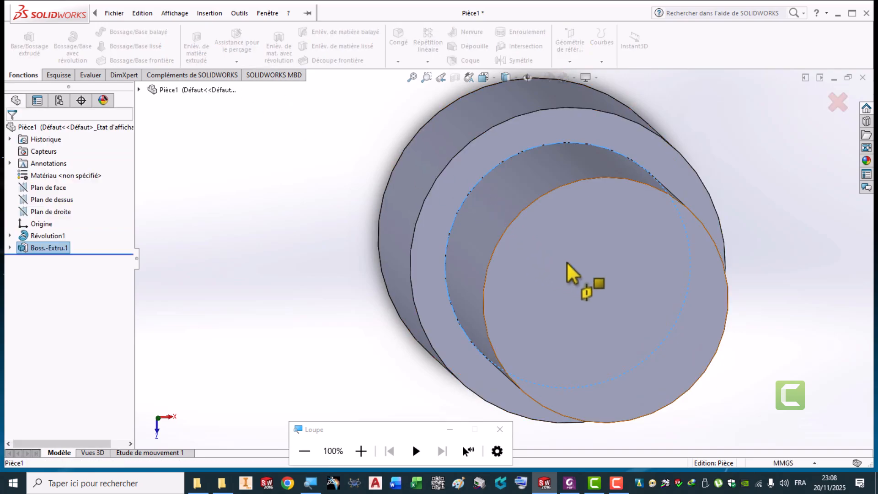
{"action": "left_click", "coordinate": [496, 78]}
{"action": "left_click", "coordinate": [546, 141]}
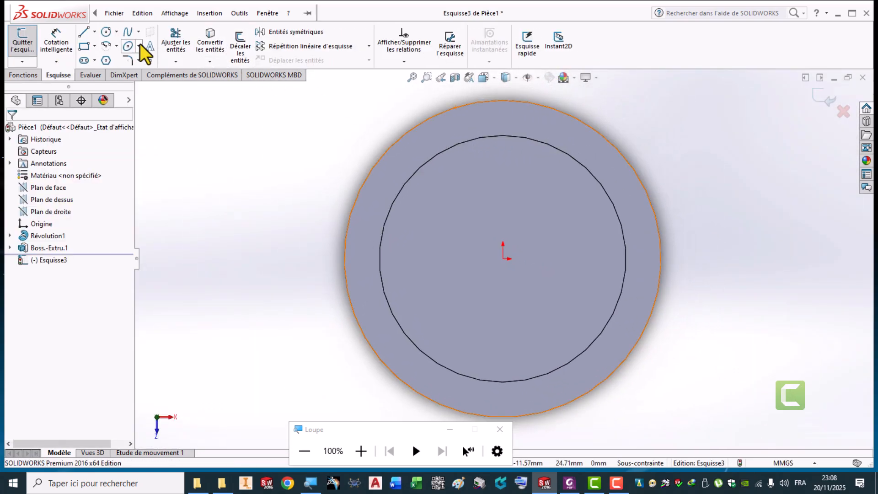
{"action": "left_click", "coordinate": [84, 45]}
{"action": "left_click", "coordinate": [442, 94]}
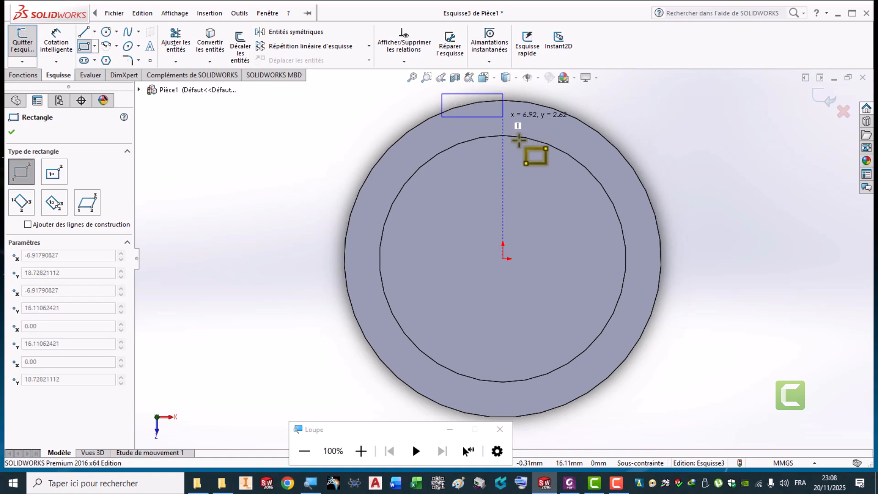
{"action": "left_click", "coordinate": [584, 429]}
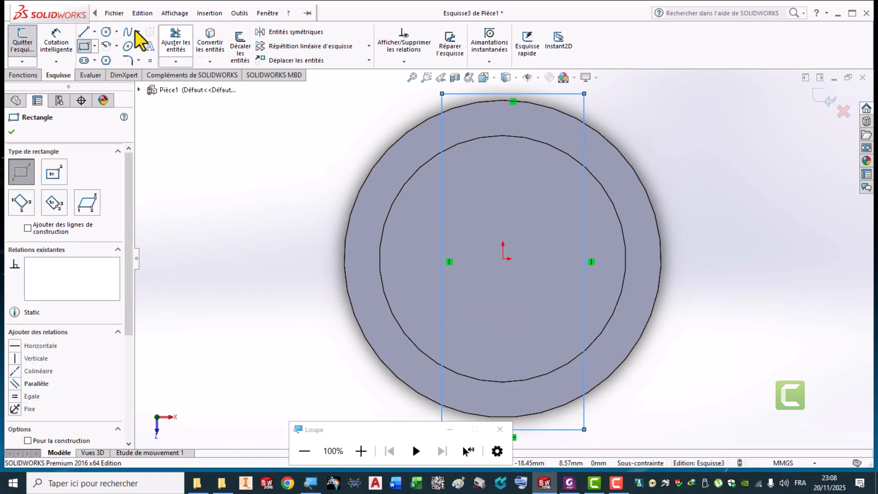
Step: Dimension the rectangle 10 mm wide and place its long edge 5 mm from the origin
{"action": "left_click", "coordinate": [62, 39]}
{"action": "left_click", "coordinate": [469, 94]}
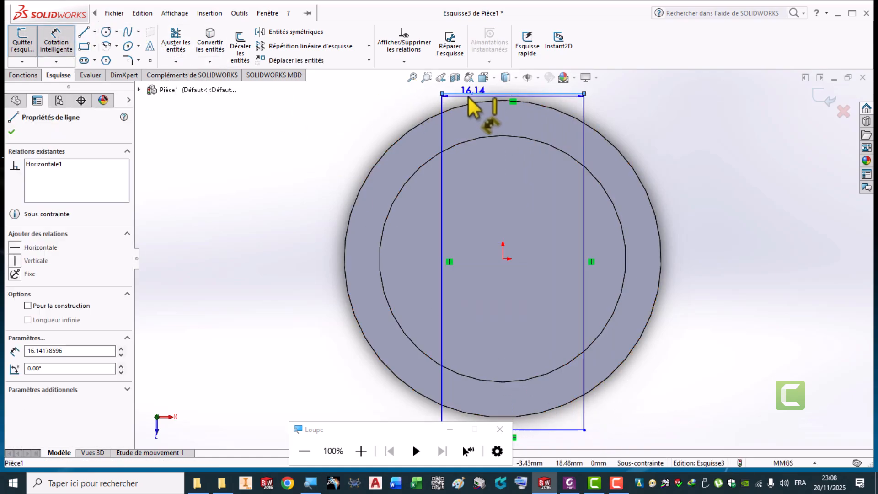
{"action": "left_click", "coordinate": [355, 111]}
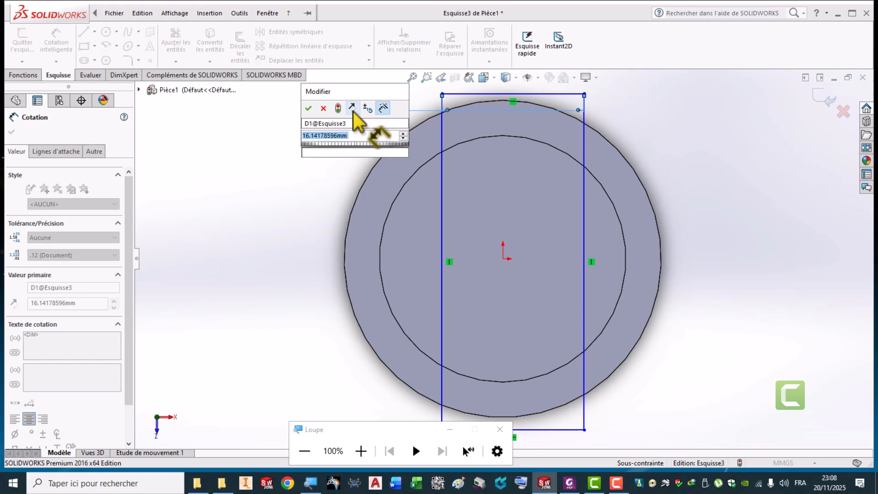
{"action": "type", "text": "10"}
{"action": "key", "text": "Return"}
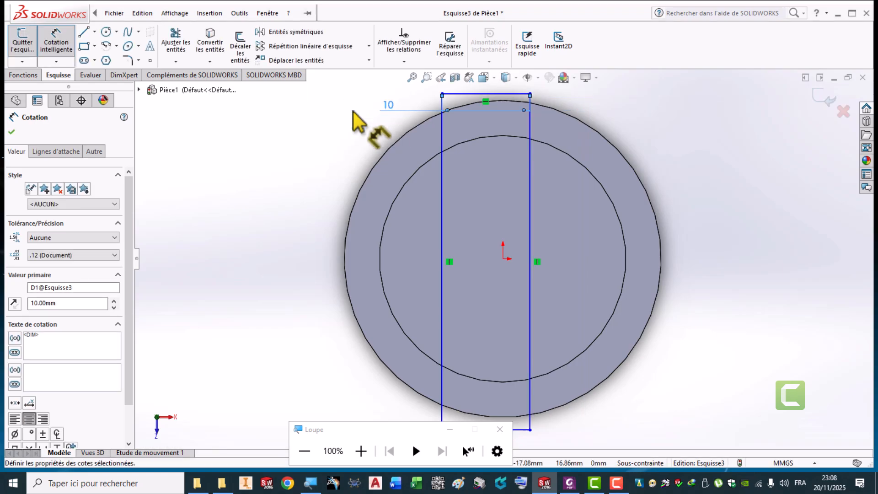
{"action": "left_click", "coordinate": [442, 284]}
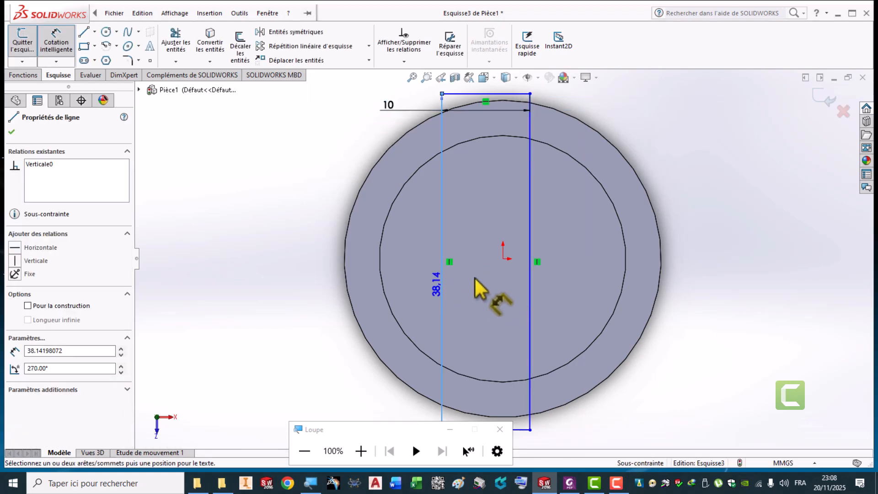
{"action": "left_click", "coordinate": [503, 259]}
{"action": "left_click", "coordinate": [289, 288]}
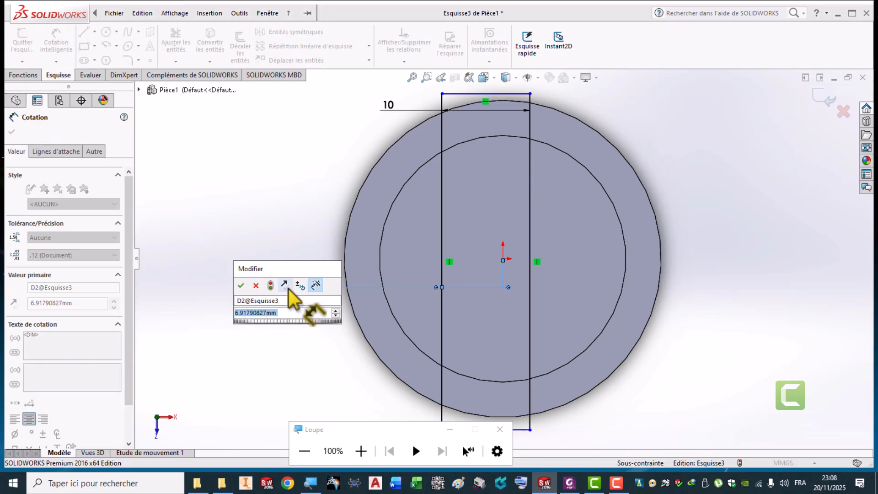
{"action": "key", "text": "Return"}
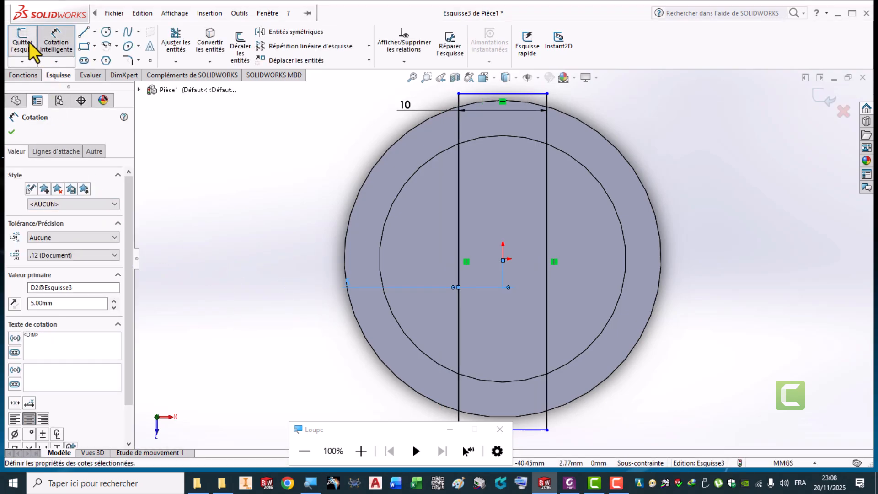
Step: Cut the rectangle 35 mm deep into the smaller cylinder as a blind slot
{"action": "left_click", "coordinate": [28, 45]}
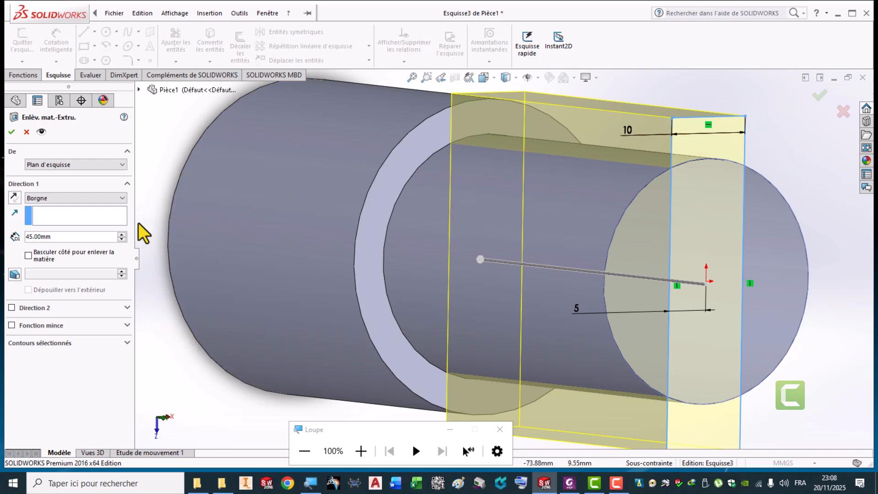
{"action": "left_click", "coordinate": [91, 237]}
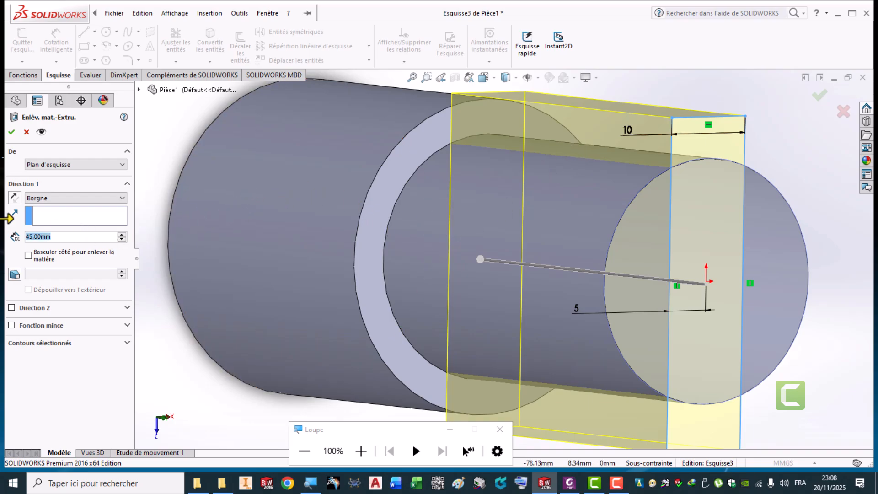
{"action": "type", "text": "35"}
{"action": "key", "text": "Return"}
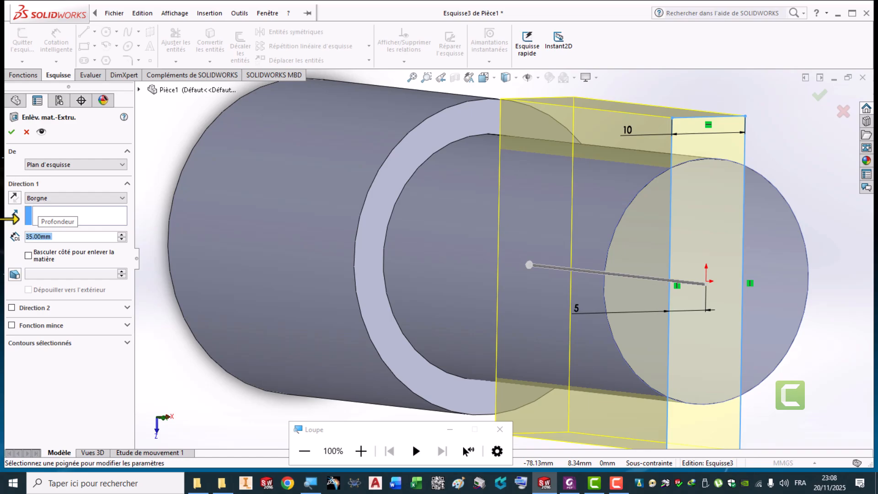
{"action": "left_click", "coordinate": [11, 132]}
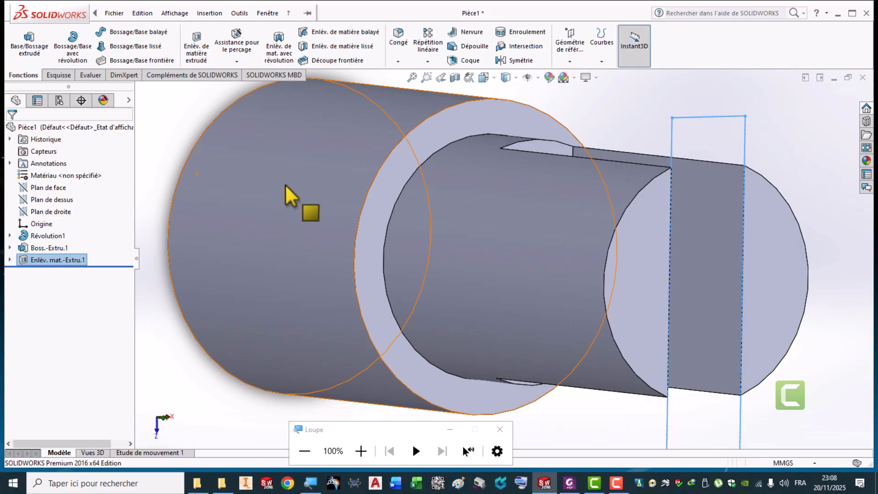
Step: Place an Ansi Metric M10x1.25 tapped hole on the slot's inner flat face, on the part's axis about 67.7 mm above the origin
{"action": "middle_click_drag", "start_coordinate": [438, 214], "coordinate": [381, 247]}
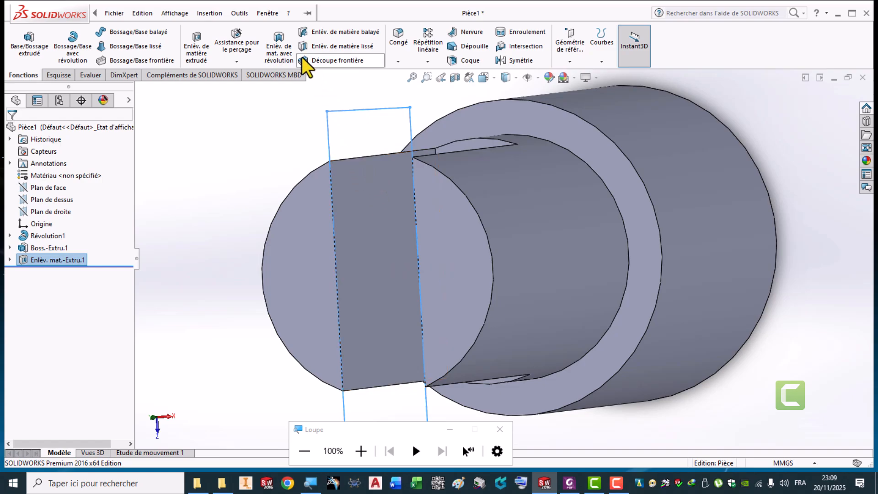
{"action": "left_click", "coordinate": [239, 43]}
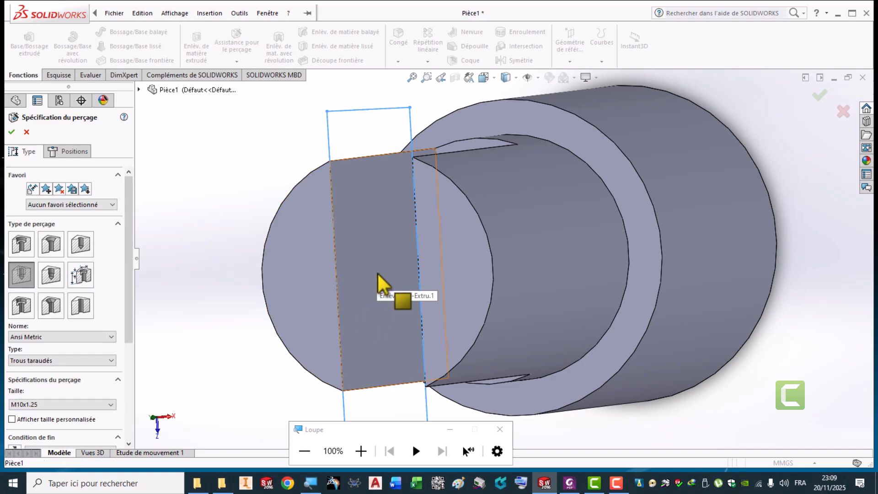
{"action": "left_click", "coordinate": [71, 151]}
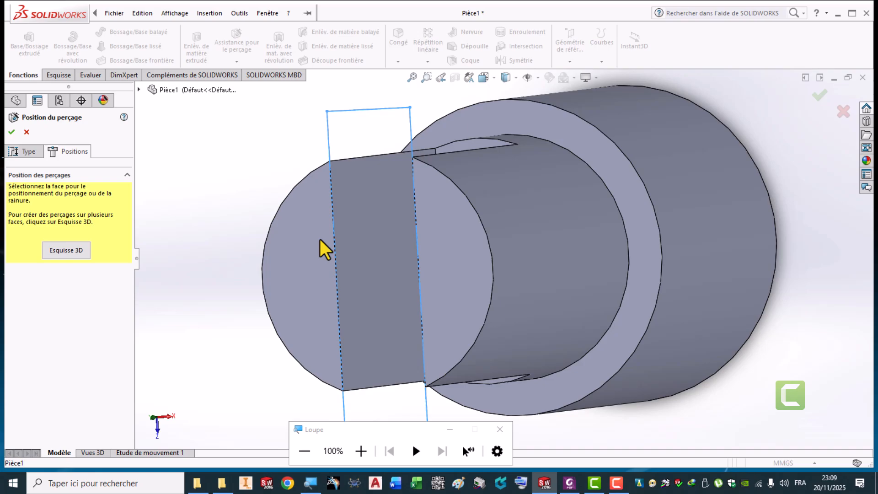
{"action": "left_click", "coordinate": [380, 249]}
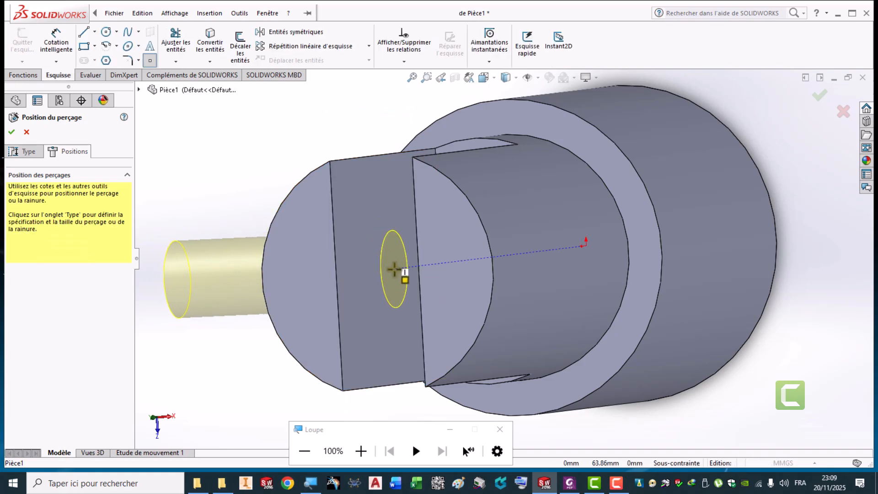
{"action": "middle_click_drag", "start_coordinate": [394, 270], "coordinate": [405, 229]}
{"action": "left_click", "coordinate": [495, 77]}
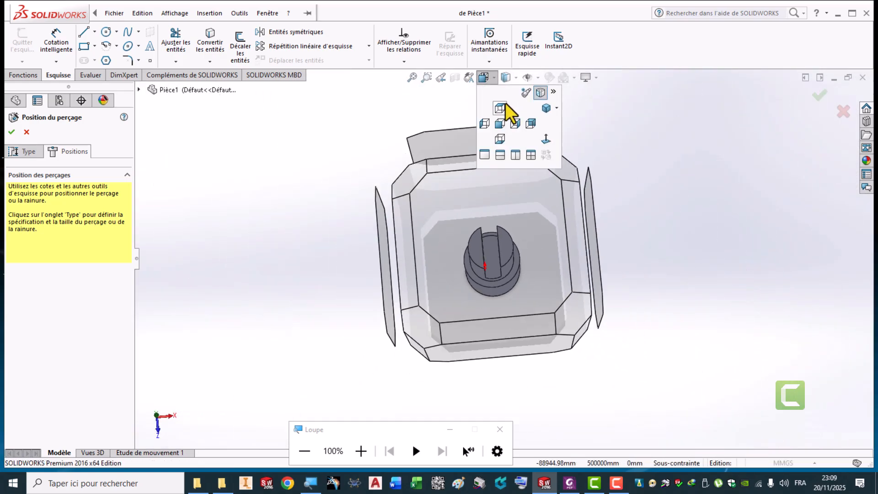
{"action": "left_click", "coordinate": [530, 123]}
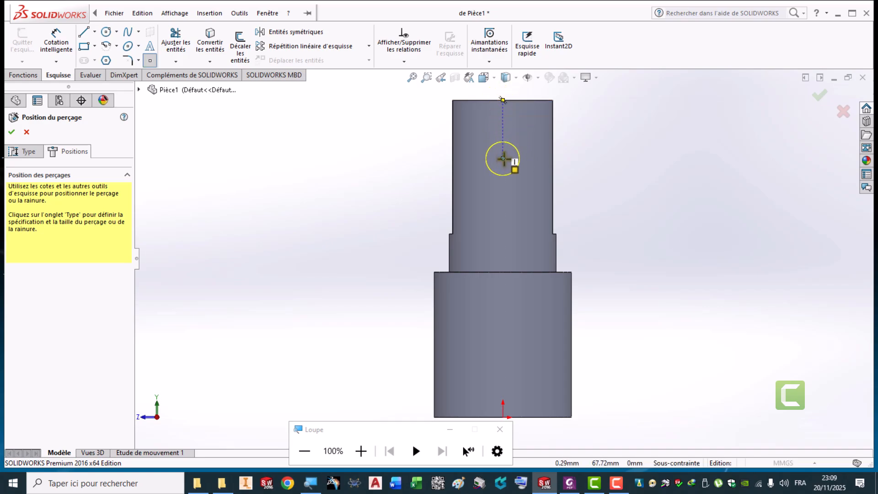
{"action": "left_click", "coordinate": [503, 158]}
{"action": "left_click", "coordinate": [56, 44]}
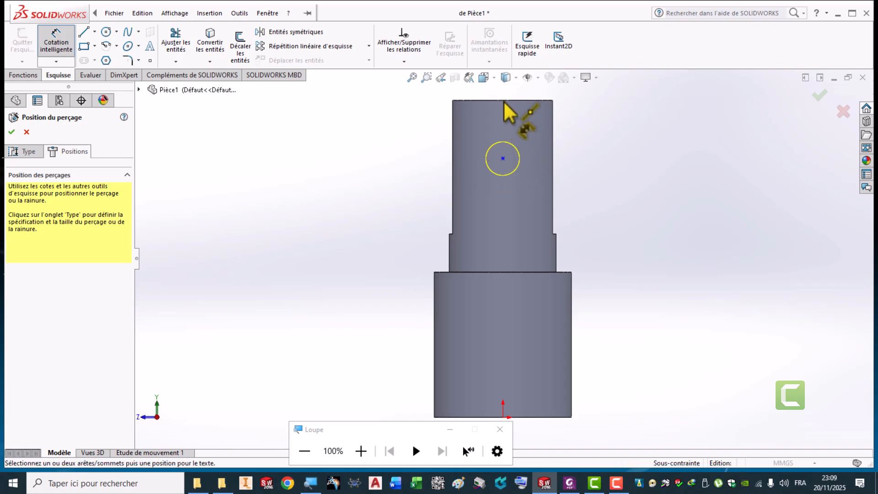
{"action": "key", "text": "Escape"}
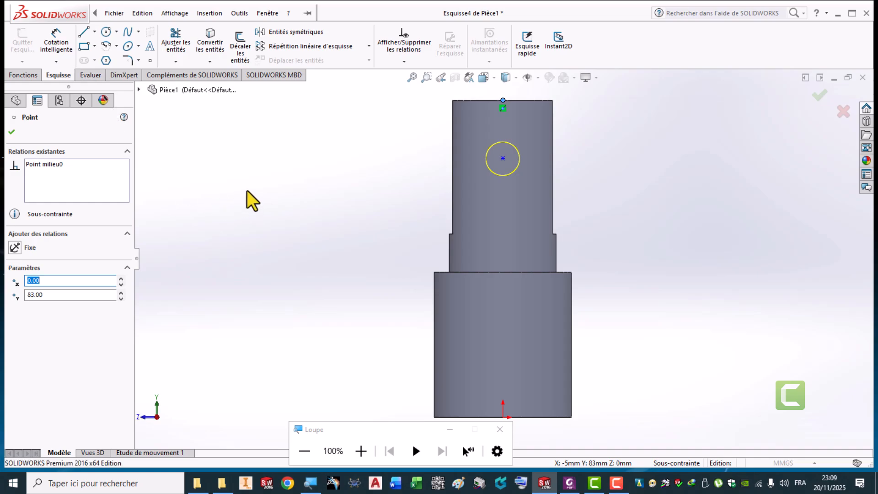
{"action": "key", "text": "Escape"}
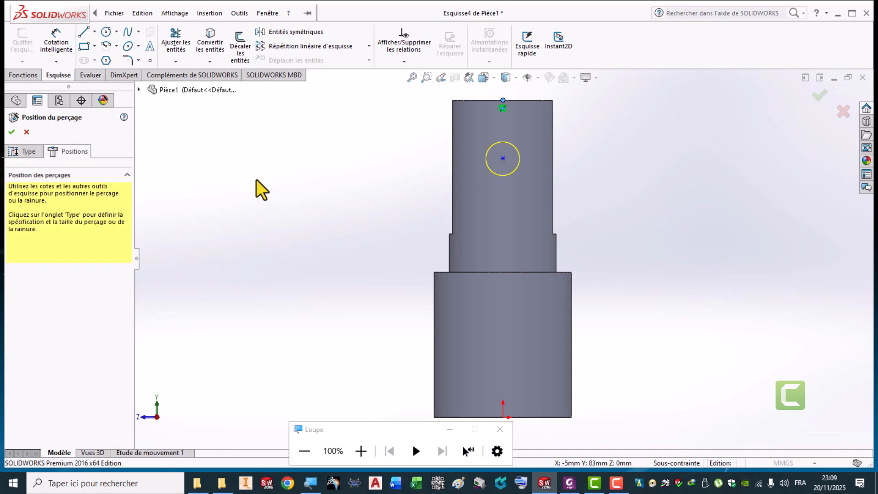
Step: Dimension the hole's centre 15 mm from the smaller cylinder's end edge and complete the tapped hole
{"action": "left_click", "coordinate": [53, 41]}
{"action": "left_click", "coordinate": [503, 158]}
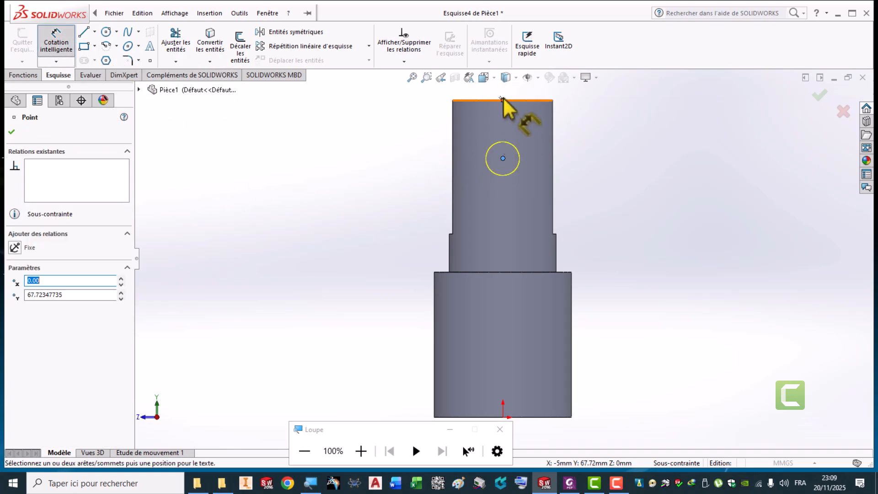
{"action": "left_click", "coordinate": [491, 100]}
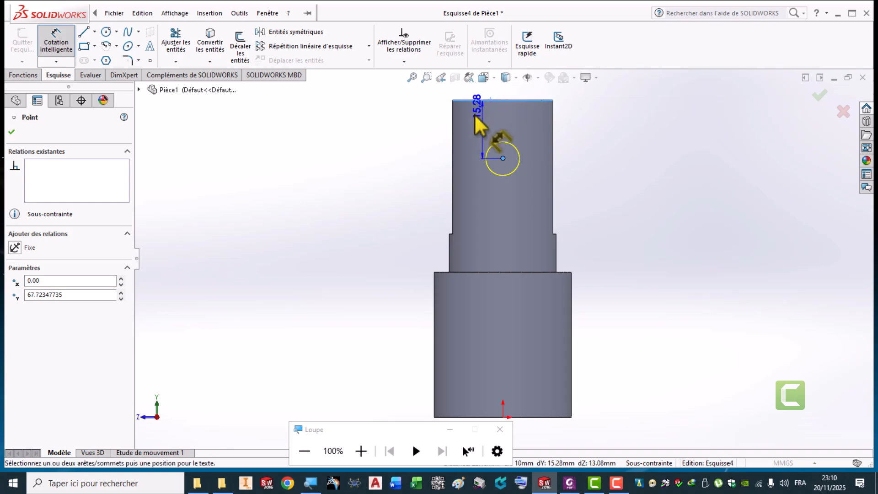
{"action": "left_click", "coordinate": [437, 145]}
{"action": "type", "text": "1"}
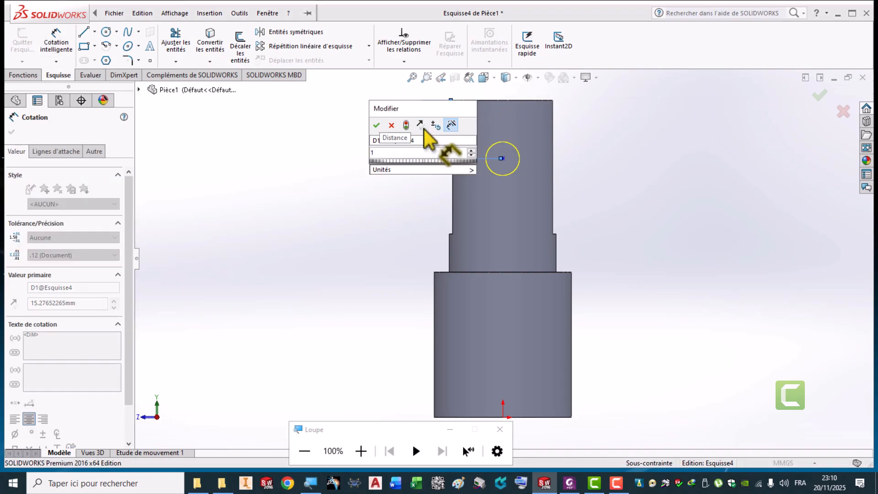
{"action": "type", "text": "5"}
{"action": "key", "text": "Return"}
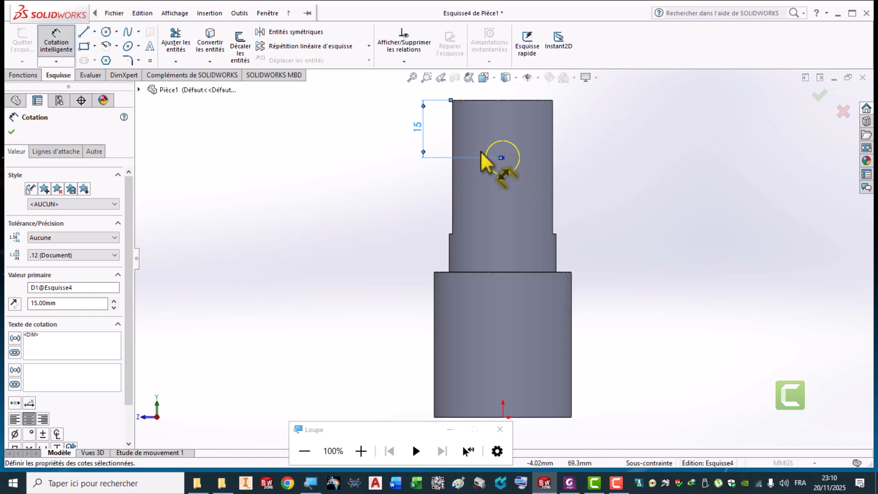
{"action": "middle_click_drag", "start_coordinate": [480, 157], "coordinate": [451, 188]}
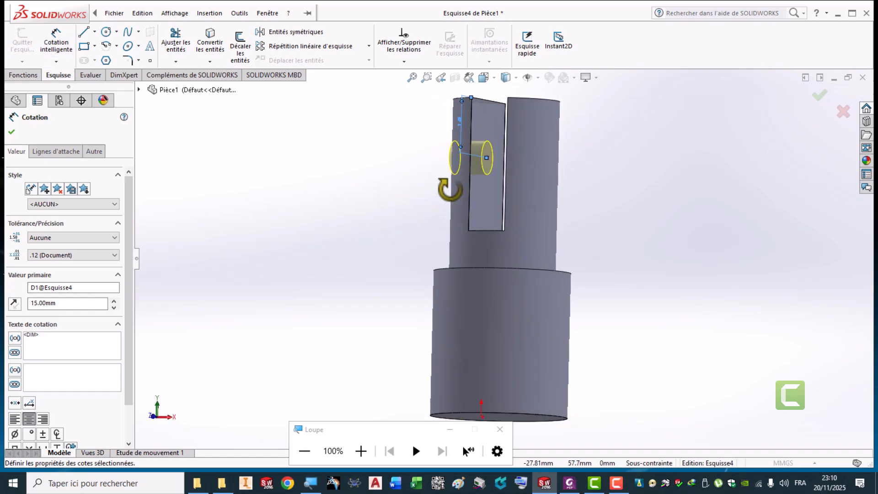
{"action": "left_click", "coordinate": [11, 132]}
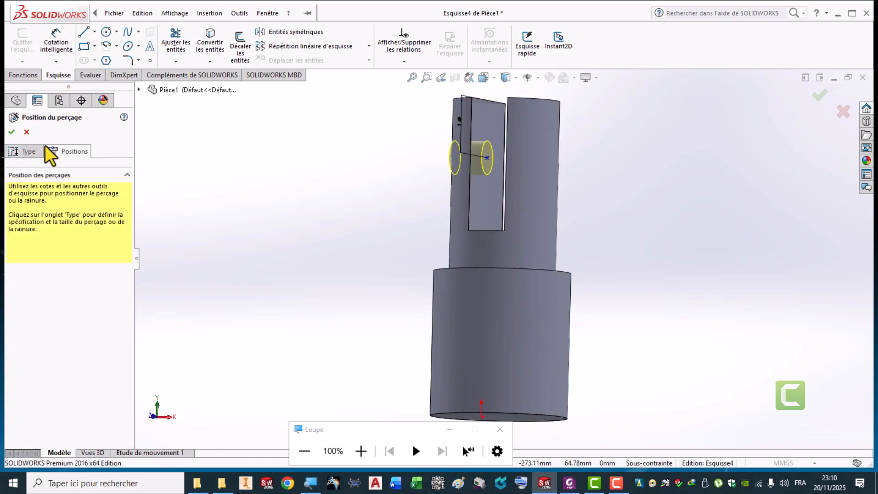
{"action": "left_click", "coordinate": [11, 132]}
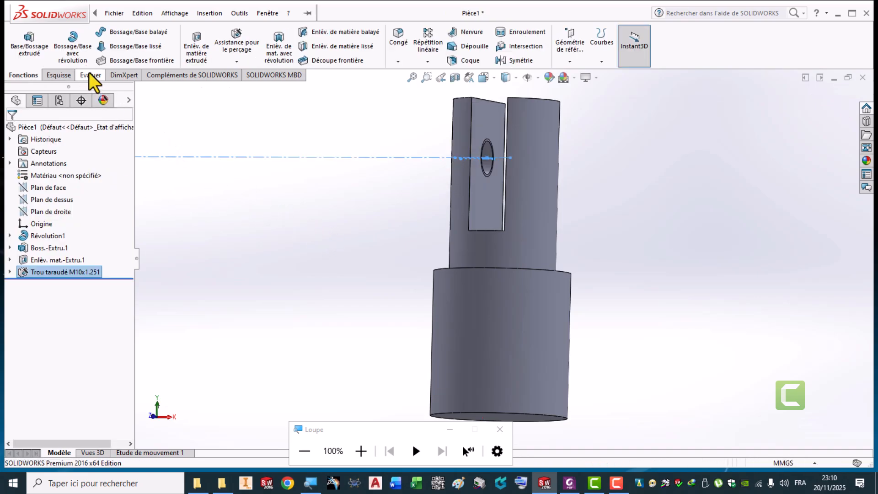
Step: Add a second Ansi Metric M10x1.25 tapped hole on the slot's opposite inner flat face, centred on the first hole
{"action": "left_click", "coordinate": [241, 43]}
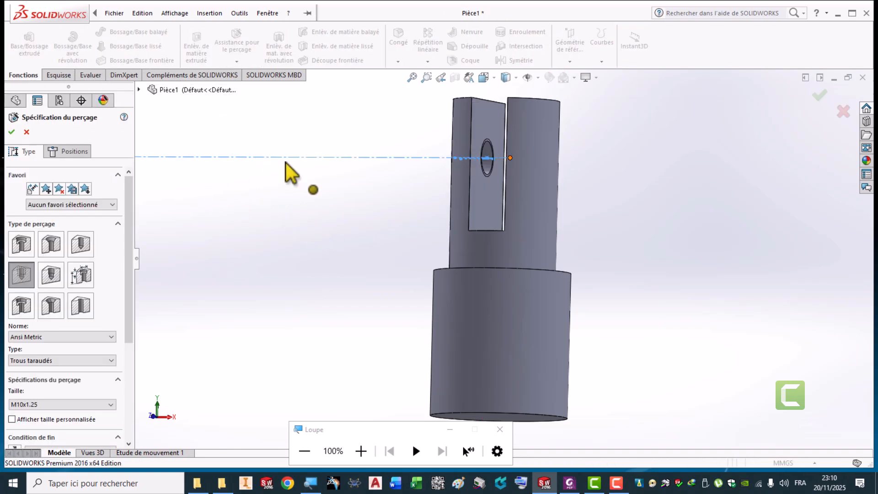
{"action": "left_click", "coordinate": [22, 268]}
{"action": "left_click", "coordinate": [67, 151]}
{"action": "middle_click_drag", "start_coordinate": [514, 203], "coordinate": [541, 194]}
{"action": "left_click", "coordinate": [526, 193]}
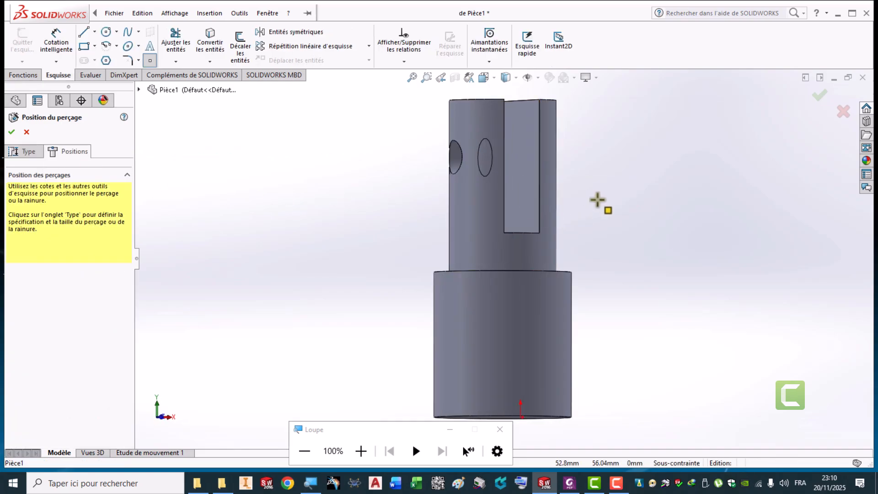
{"action": "mouse_move", "coordinate": [602, 201]}
{"action": "middle_mouse_down"}
{"action": "mouse_move", "coordinate": [507, 219]}
{"action": "mouse_move", "coordinate": [471, 122]}
{"action": "middle_mouse_up"}
{"action": "left_click", "coordinate": [494, 82]}
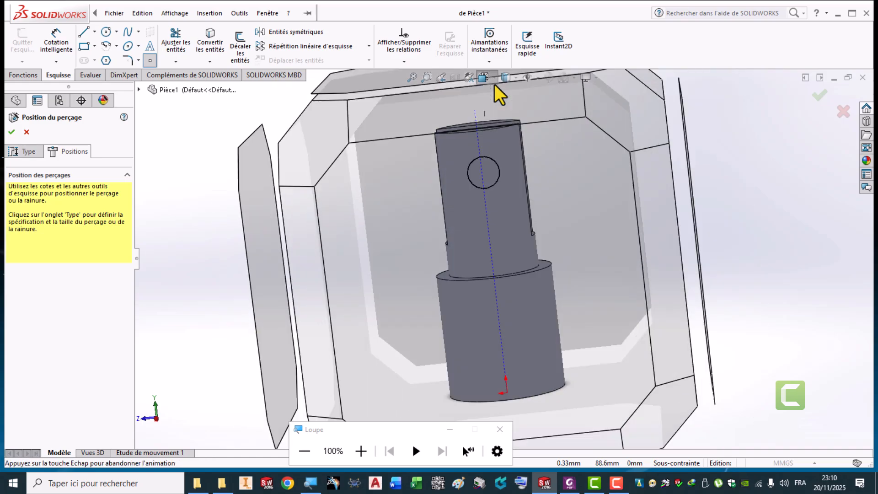
{"action": "left_click", "coordinate": [530, 124]}
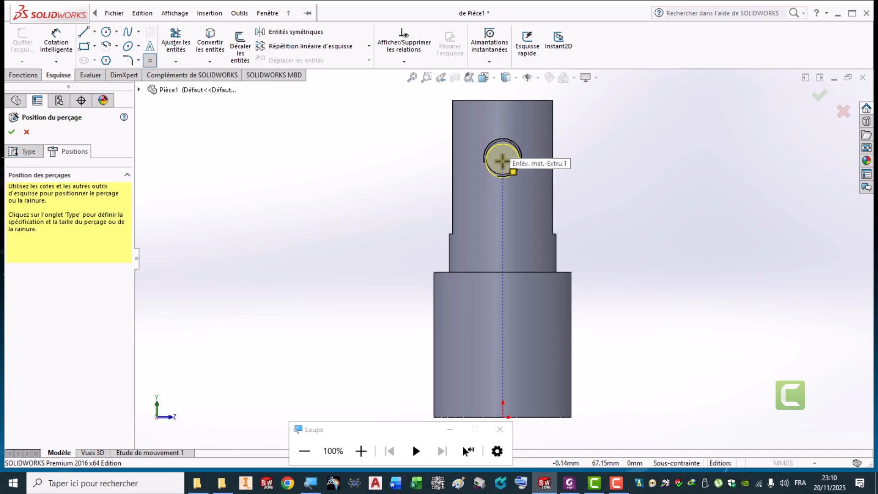
{"action": "scroll", "coordinate": [502, 159], "scroll_direction": "down", "scroll_amount": 5}
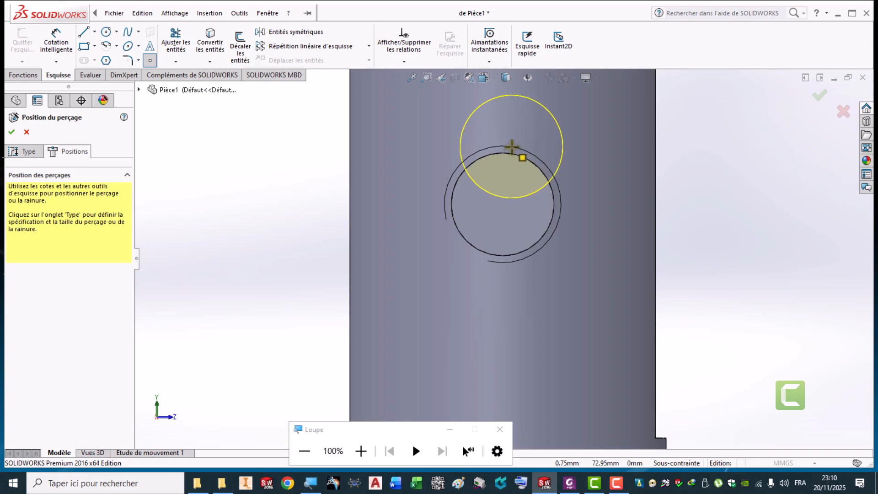
{"action": "left_click", "coordinate": [503, 205]}
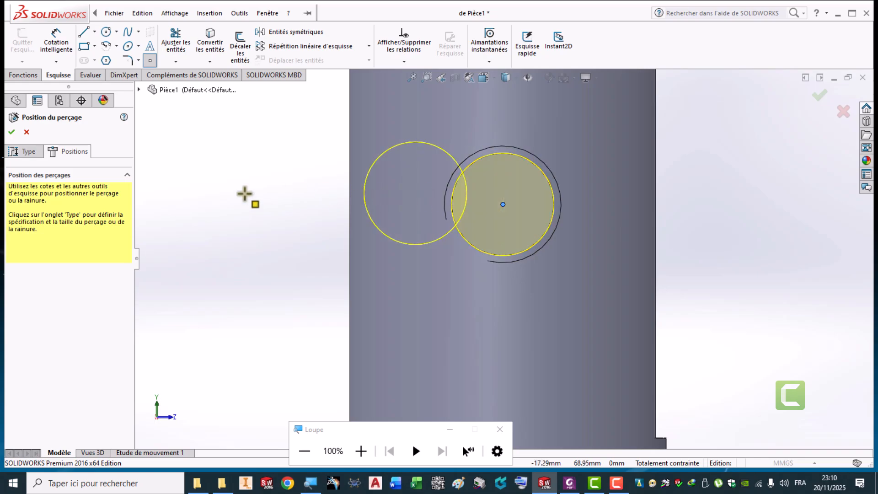
{"action": "left_click", "coordinate": [12, 133]}
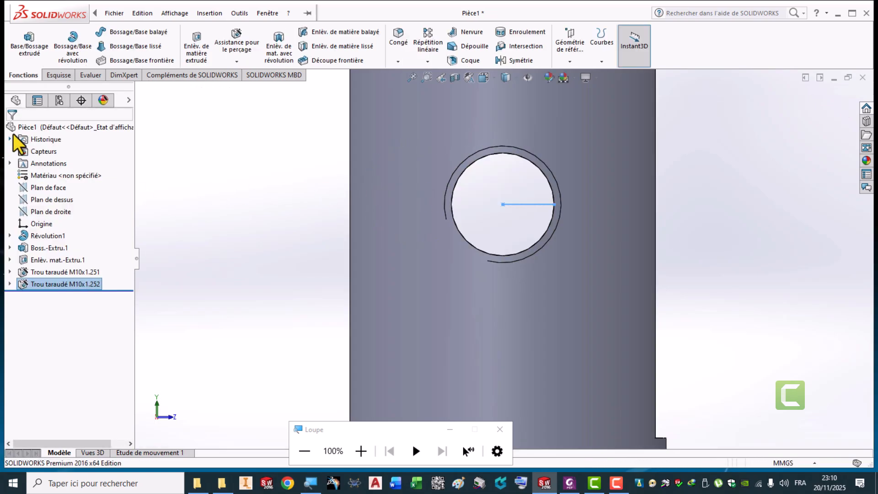
Step: Sketch a circle about 23.4 mm in diameter, centred on the origin, on the larger cylinder's end face for an extruded cut
{"action": "middle_click_drag", "start_coordinate": [281, 249], "coordinate": [240, 262]}
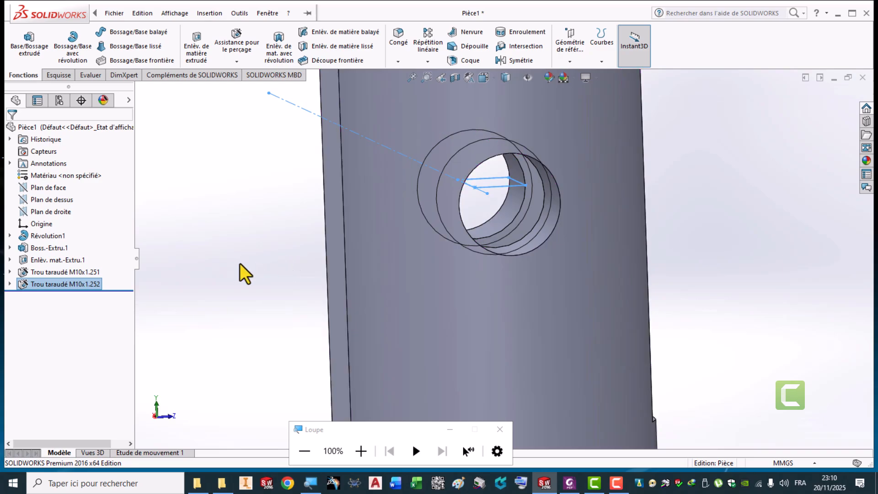
{"action": "scroll", "coordinate": [270, 270], "scroll_direction": "up", "scroll_amount": 5}
{"action": "left_click", "coordinate": [289, 13]}
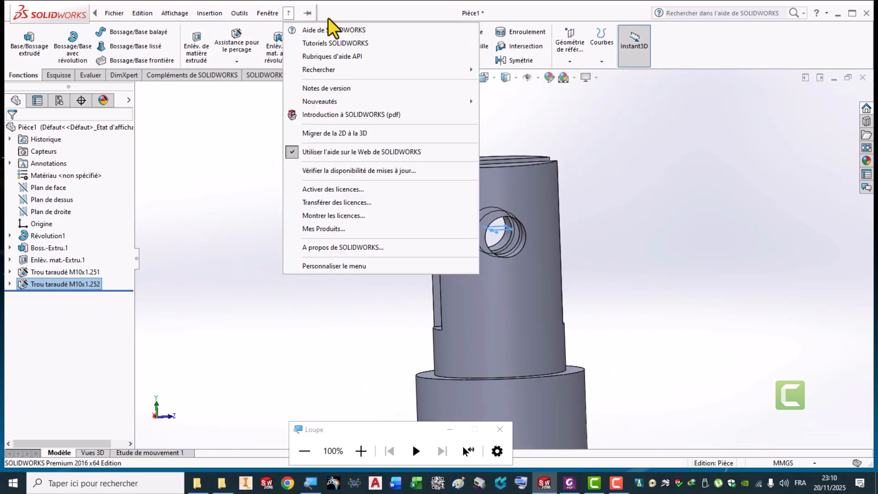
{"action": "left_click", "coordinate": [222, 209]}
{"action": "middle_click_drag", "start_coordinate": [351, 289], "coordinate": [566, 349]}
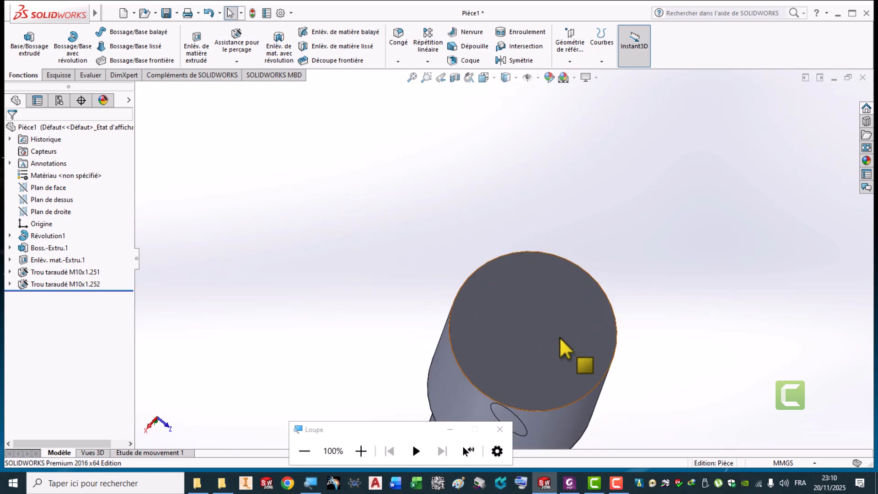
{"action": "left_click", "coordinate": [189, 43]}
{"action": "left_click", "coordinate": [527, 306]}
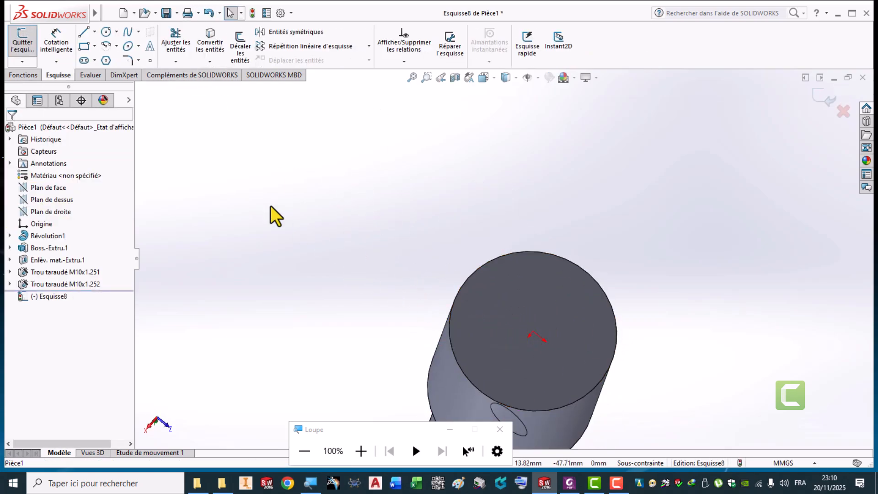
{"action": "left_click", "coordinate": [103, 34]}
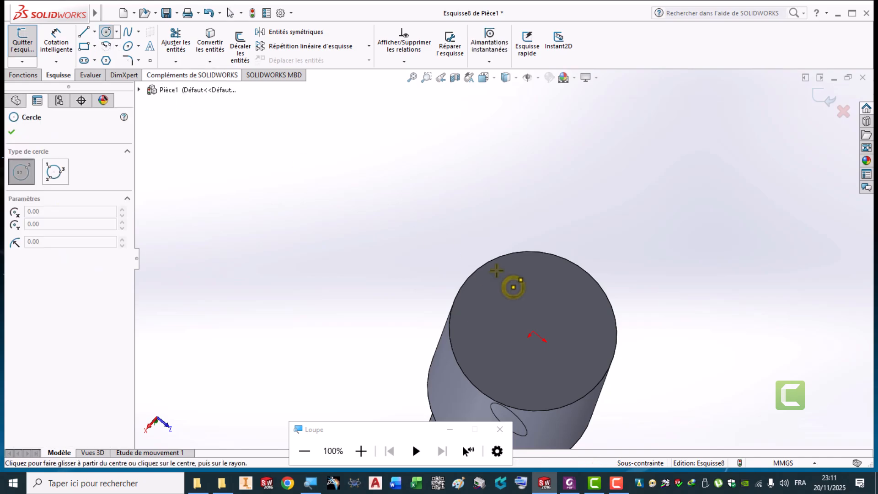
{"action": "left_click", "coordinate": [533, 332]}
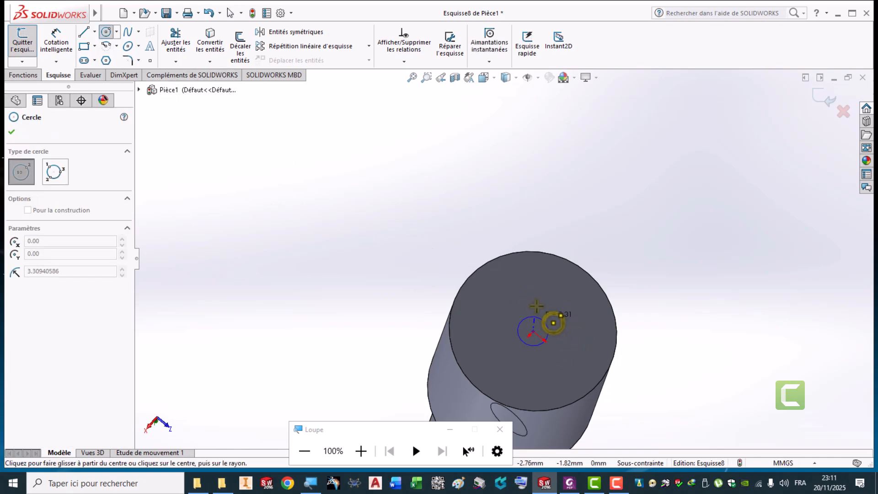
{"action": "left_click", "coordinate": [566, 290]}
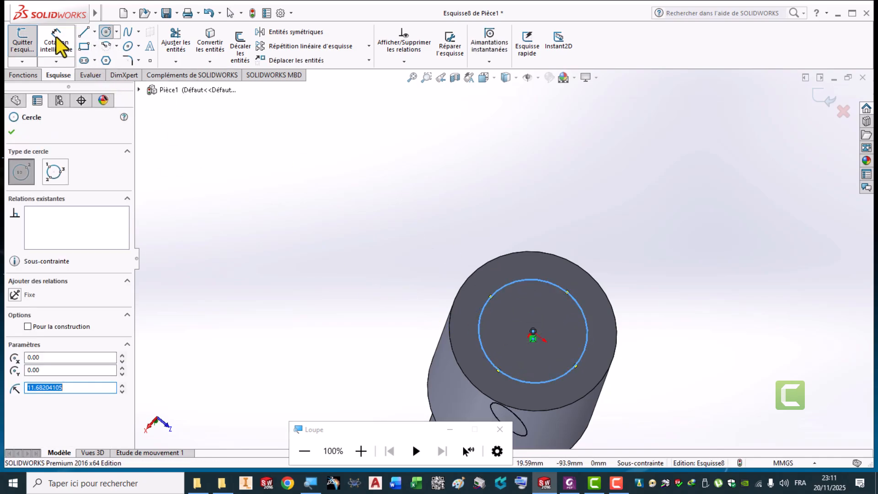
Step: Set the sketched circle's diameter to 28 mm
{"action": "left_click", "coordinate": [58, 46]}
{"action": "left_click", "coordinate": [481, 320]}
{"action": "left_click", "coordinate": [388, 242]}
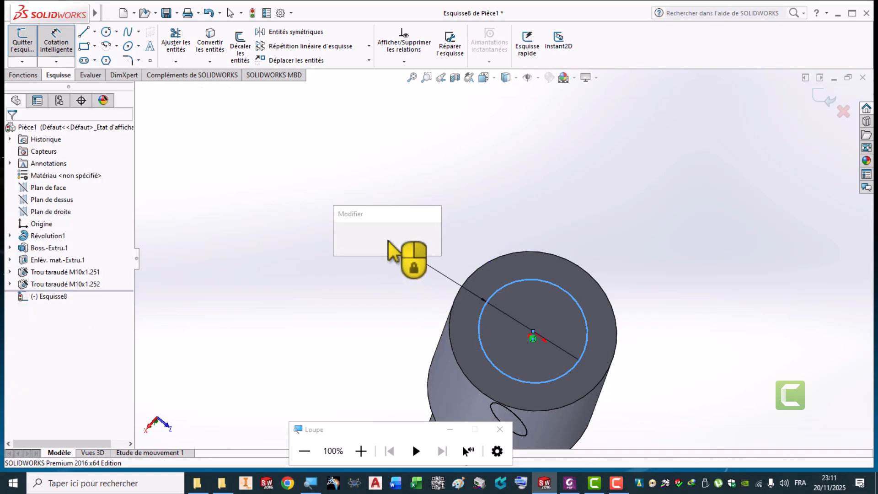
{"action": "key", "text": "Return"}
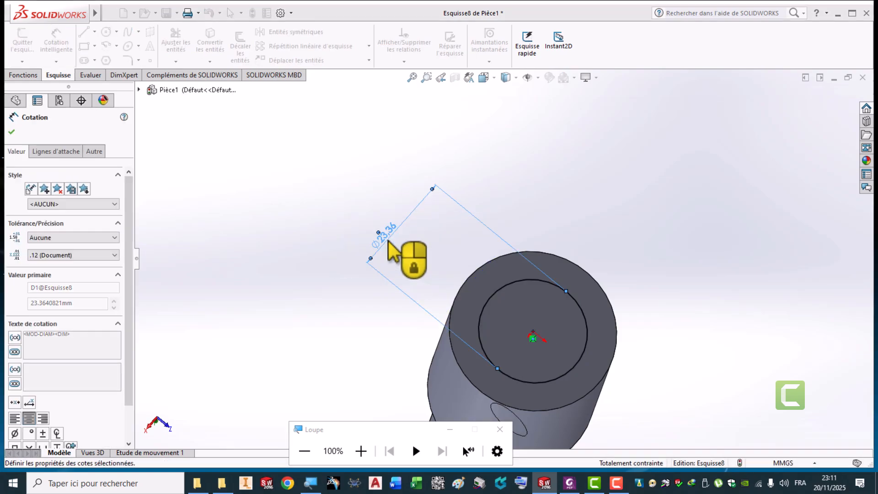
{"action": "left_click", "coordinate": [11, 133]}
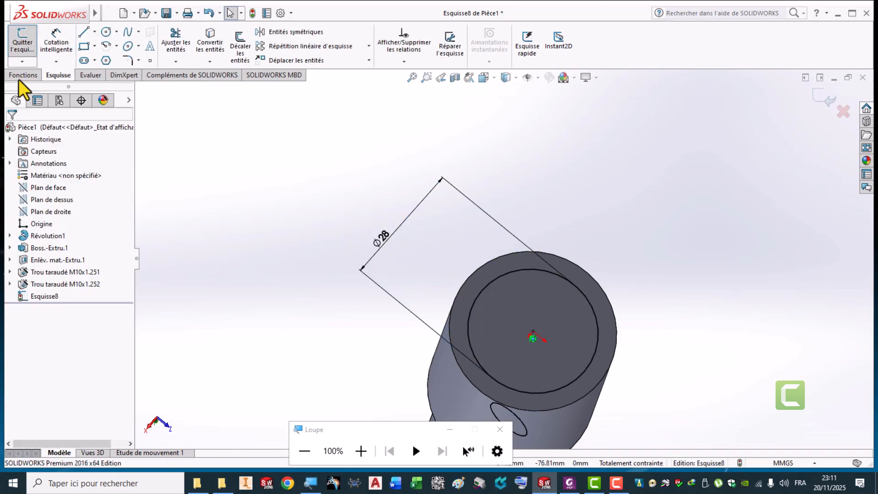
Step: Cut the 28 mm circle 30 mm deep into the larger cylinder as a blind bore
{"action": "left_click", "coordinate": [21, 43]}
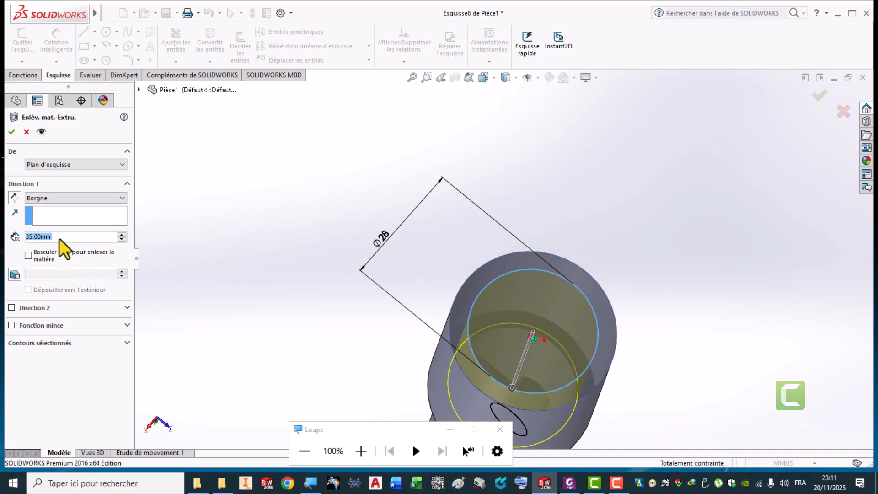
{"action": "type", "text": "30"}
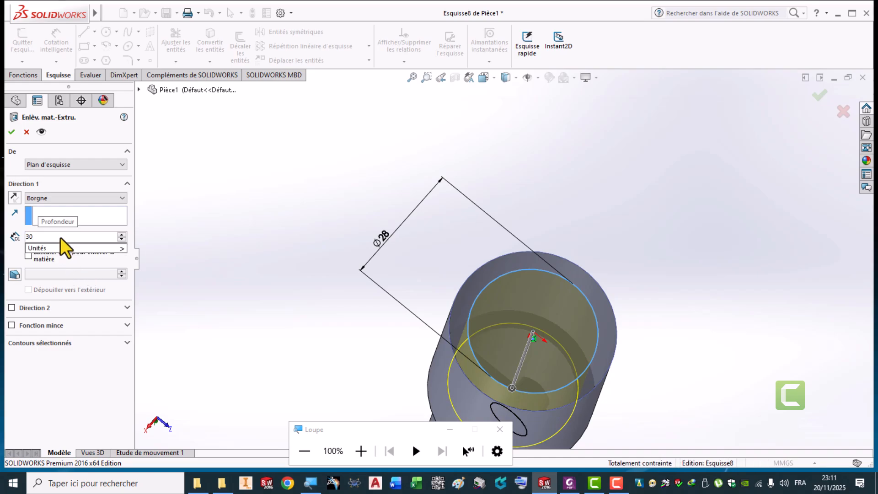
{"action": "key", "text": "Return"}
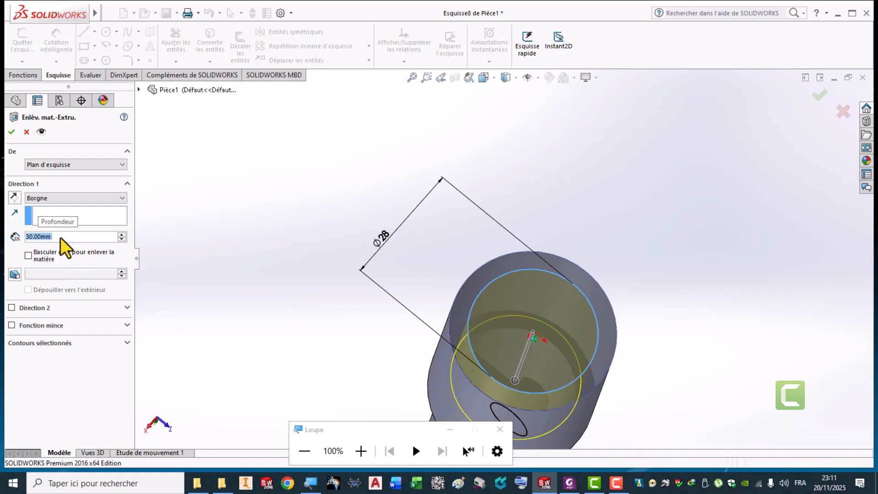
{"action": "key", "text": "Return"}
{"action": "middle_click_drag", "start_coordinate": [315, 271], "coordinate": [345, 333]}
{"action": "middle_click_drag", "start_coordinate": [392, 231], "coordinate": [527, 137]}
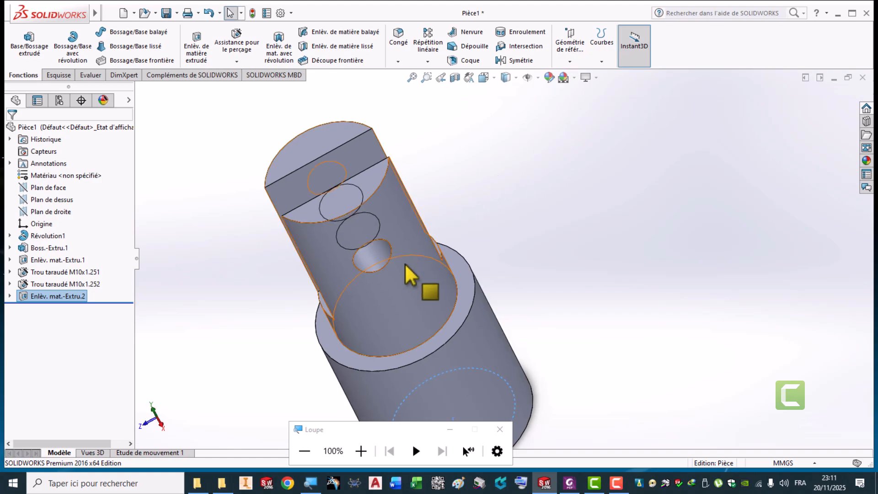
{"action": "middle_click_drag", "start_coordinate": [406, 278], "coordinate": [403, 214]}
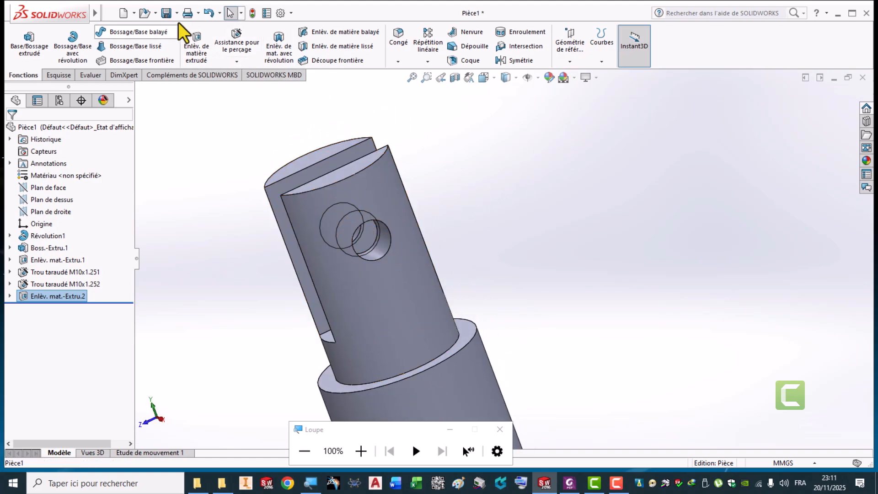
Step: Save the part in the solidworks folder under the name azerty
{"action": "left_click", "coordinate": [167, 13]}
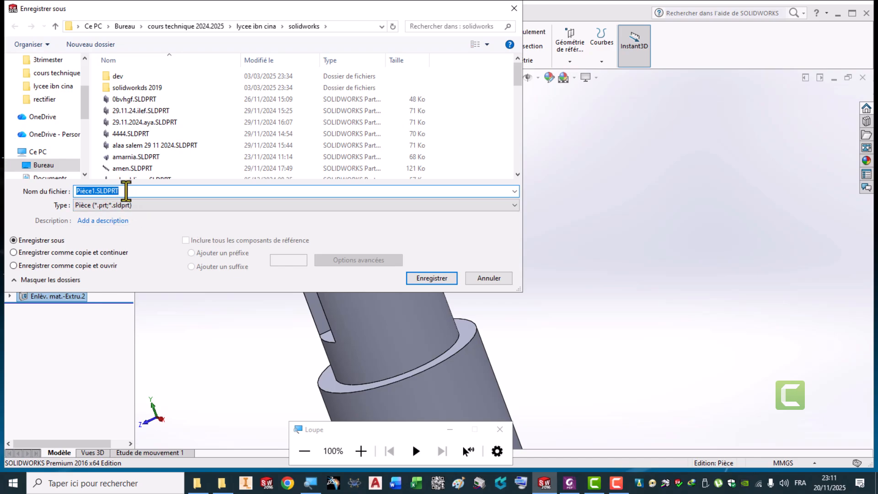
{"action": "type", "text": "azerty"}
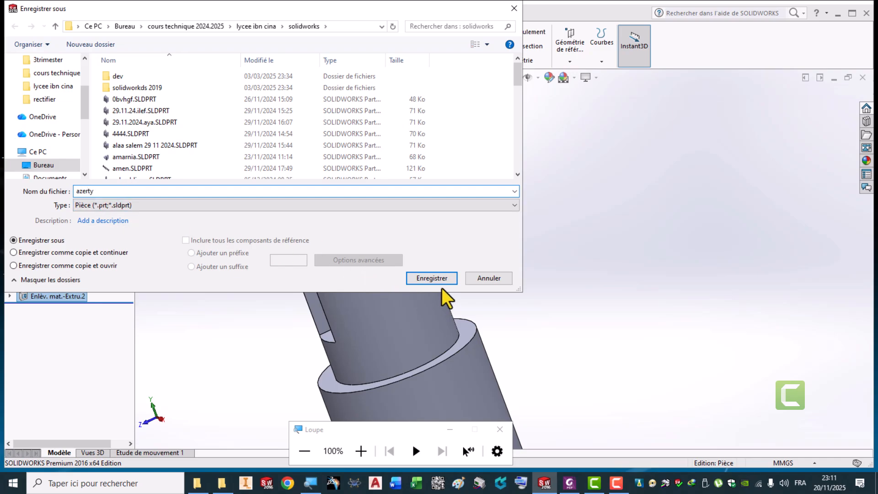
{"action": "left_click", "coordinate": [442, 276]}
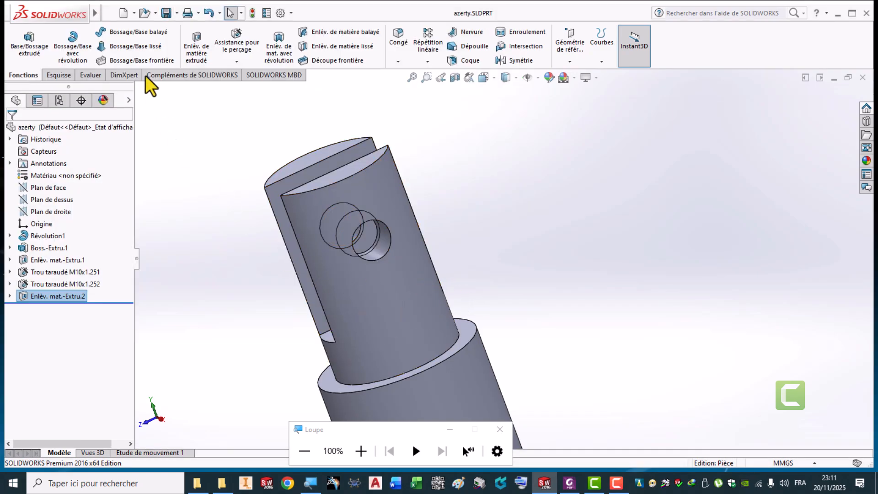
Step: Create a drawing from the part on a standard A4 (ISO) sheet
{"action": "left_click", "coordinate": [114, 13]}
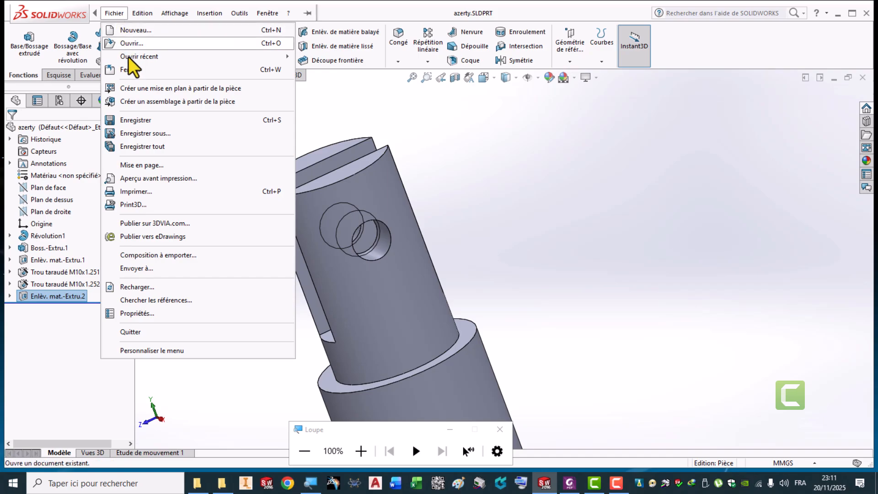
{"action": "left_click", "coordinate": [237, 88]}
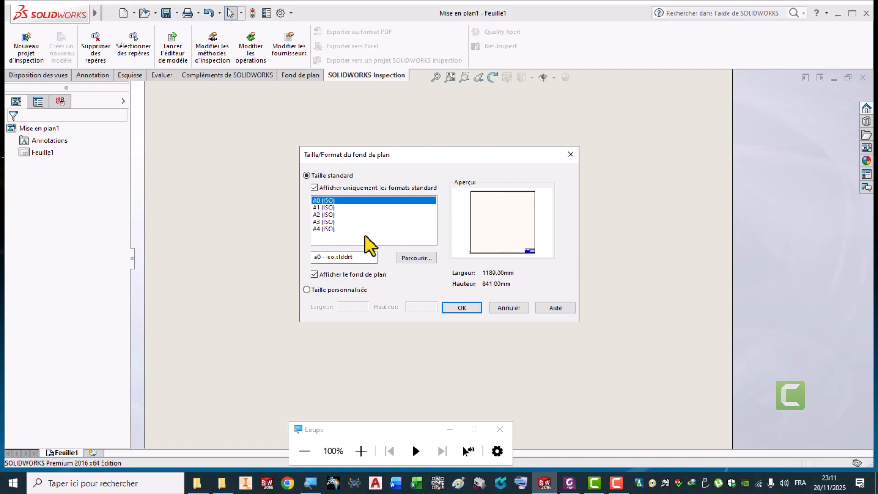
{"action": "left_click", "coordinate": [320, 230]}
{"action": "left_click", "coordinate": [466, 307]}
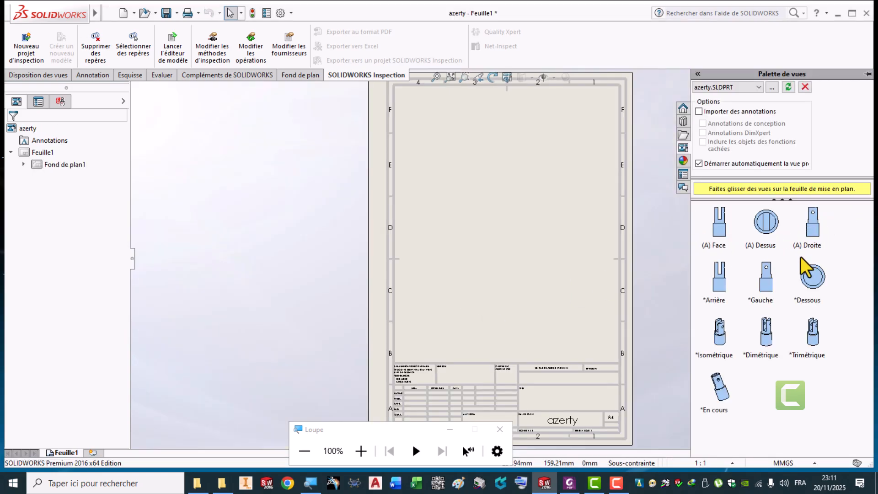
Step: Place the part's front view on the sheet with projected views above, below, on both sides, plus an isometric view at the upper right
{"action": "mouse_move", "coordinate": [719, 231]}
{"action": "left_mouse_down"}
{"action": "mouse_move", "coordinate": [500, 230]}
{"action": "mouse_move", "coordinate": [519, 230]}
{"action": "left_mouse_up"}
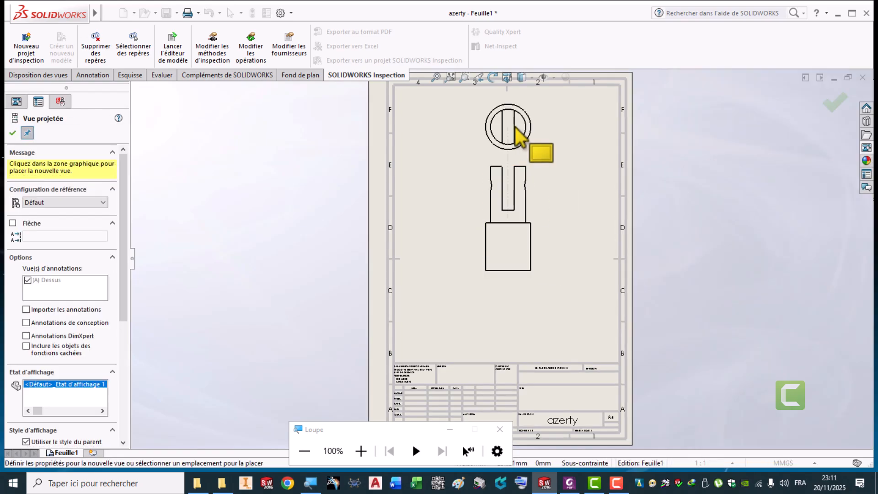
{"action": "left_click", "coordinate": [515, 128]}
{"action": "left_click", "coordinate": [443, 216]}
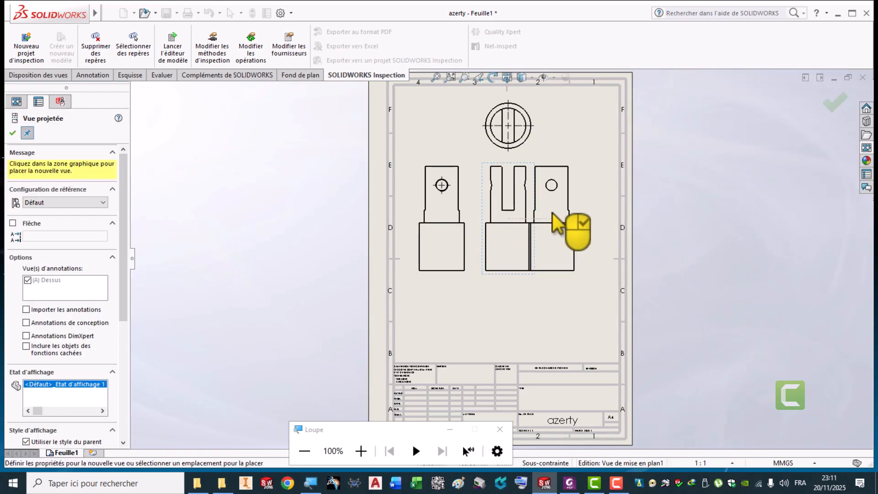
{"action": "left_click", "coordinate": [566, 247]}
{"action": "left_click", "coordinate": [521, 302]}
{"action": "left_click", "coordinate": [571, 135]}
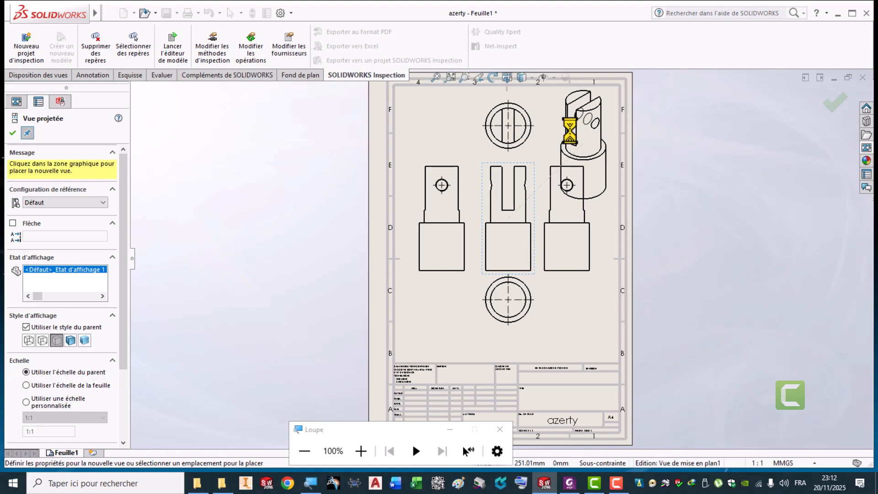
{"action": "left_click", "coordinate": [834, 104]}
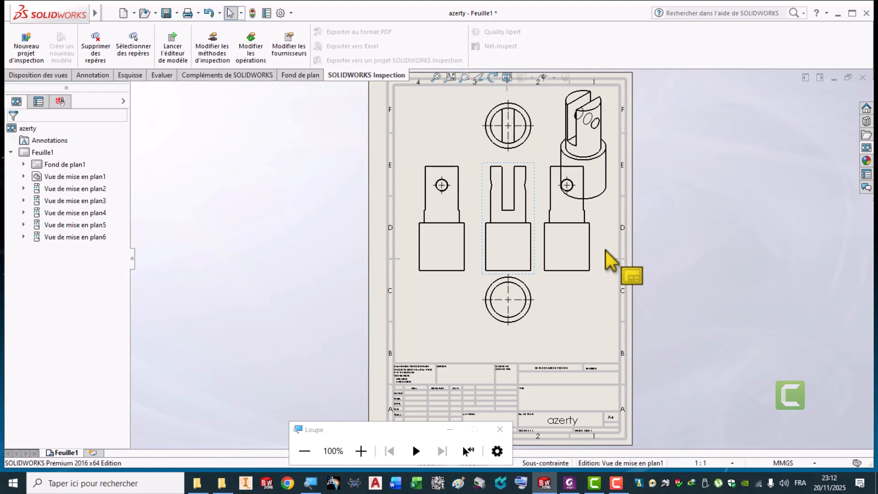
Step: Swap the two side views across the front view, and exchange the upper and lower end views so the slotted one sits below
{"action": "left_click_drag", "start_coordinate": [598, 257], "coordinate": [412, 252]}
{"action": "left_click_drag", "start_coordinate": [476, 276], "coordinate": [586, 284]}
{"action": "mouse_move", "coordinate": [537, 310]}
{"action": "left_mouse_down"}
{"action": "mouse_move", "coordinate": [529, 166]}
{"action": "mouse_move", "coordinate": [547, 123]}
{"action": "mouse_move", "coordinate": [529, 304]}
{"action": "mouse_move", "coordinate": [539, 313]}
{"action": "left_mouse_up"}
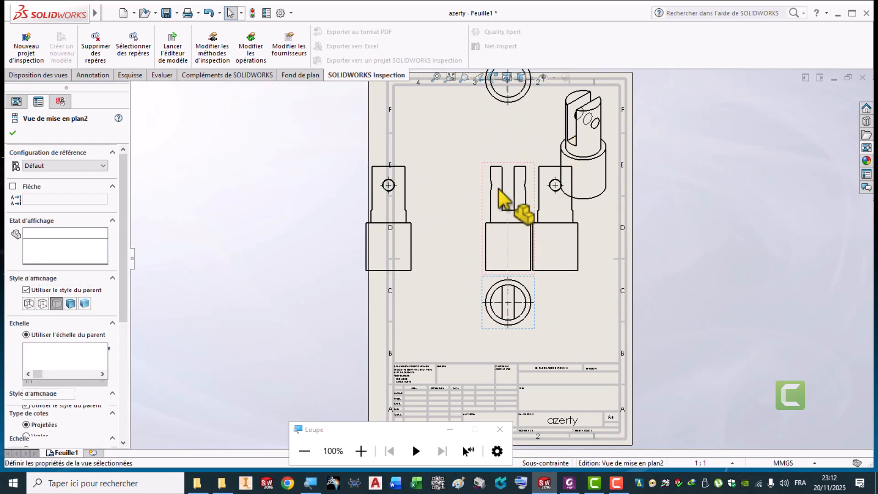
{"action": "left_click", "coordinate": [506, 103]}
{"action": "left_click_drag", "start_coordinate": [506, 104], "coordinate": [506, 176]}
{"action": "left_click_drag", "start_coordinate": [405, 185], "coordinate": [453, 186]}
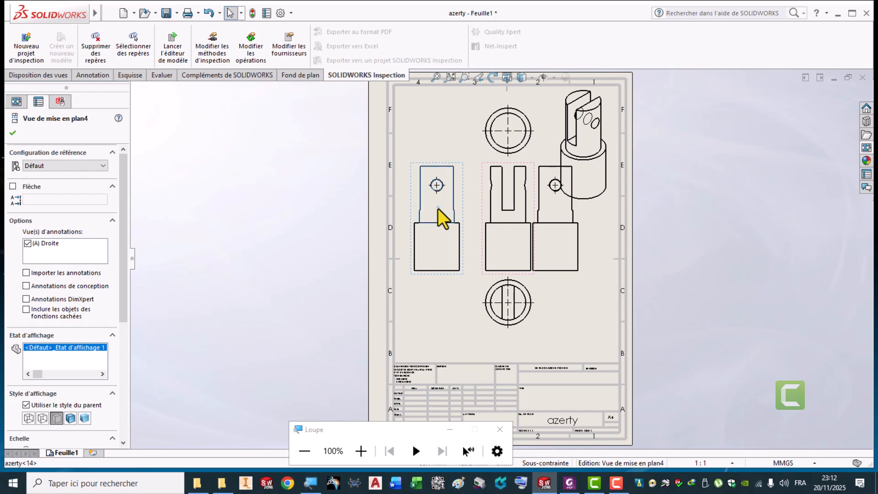
Step: Delete both side views and the end view above the front view
{"action": "key", "text": "Delete"}
{"action": "left_click", "coordinate": [511, 203]}
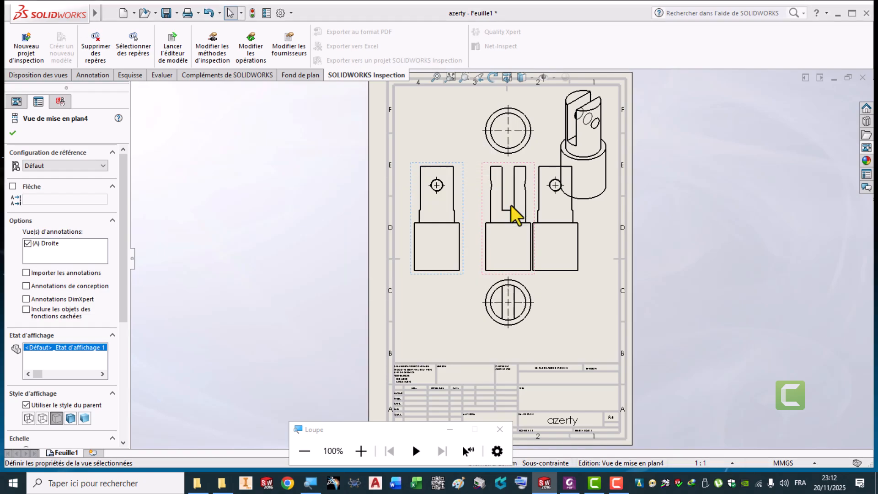
{"action": "left_click", "coordinate": [546, 218]}
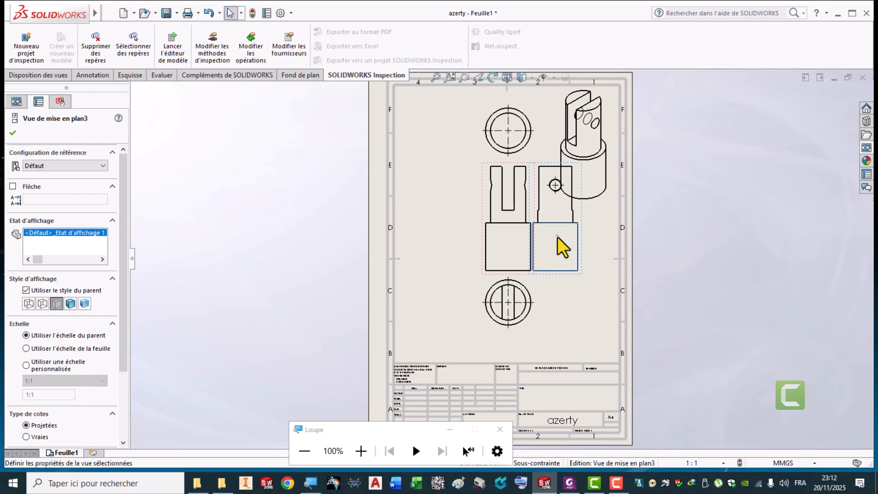
{"action": "key", "text": "Delete"}
{"action": "left_click", "coordinate": [512, 202]}
{"action": "left_click", "coordinate": [512, 140]}
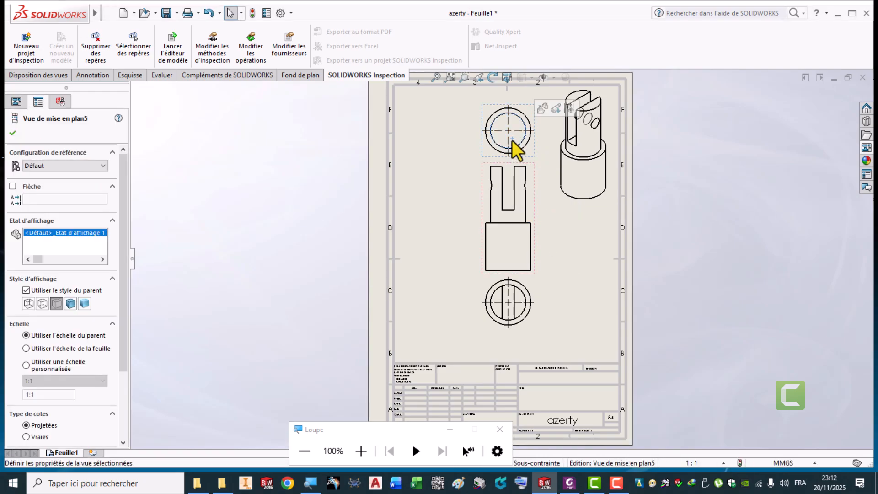
{"action": "key", "text": "Delete"}
{"action": "left_click", "coordinate": [508, 201]}
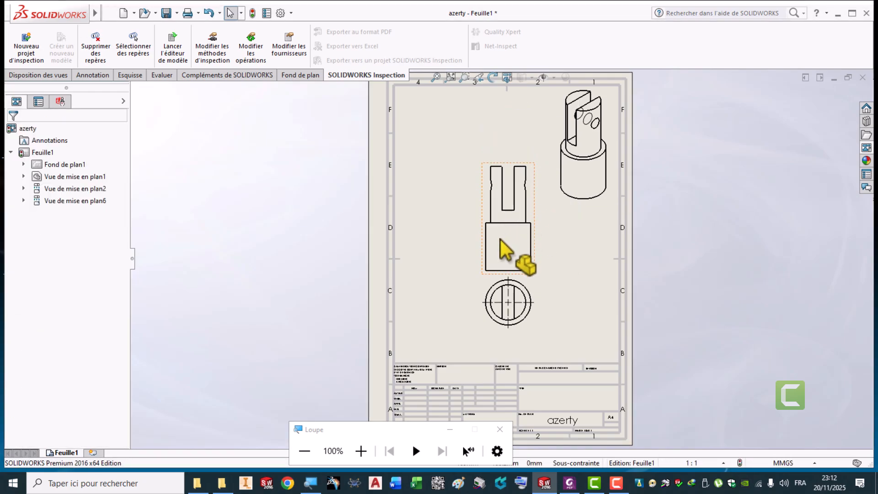
Step: Create a section view with a vertical cutting line through the midpoint of the slot bottom in the front view
{"action": "left_click", "coordinate": [11, 76]}
{"action": "left_click", "coordinate": [142, 46]}
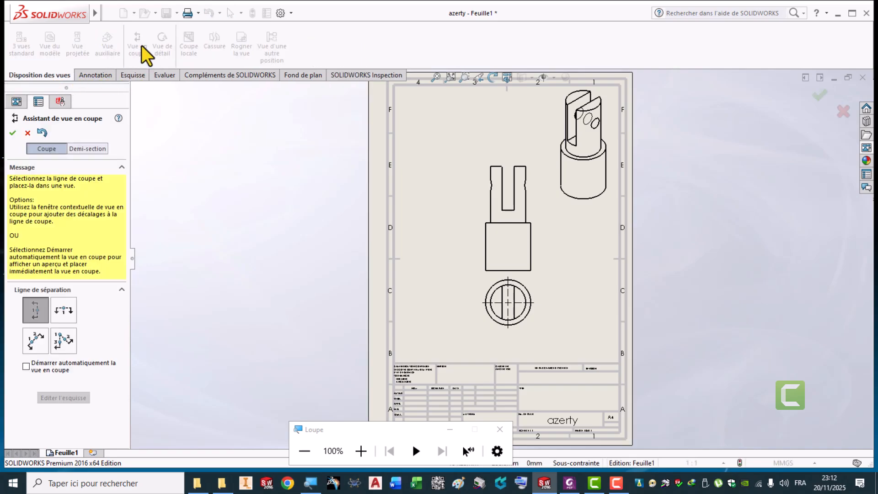
{"action": "left_click", "coordinate": [62, 312]}
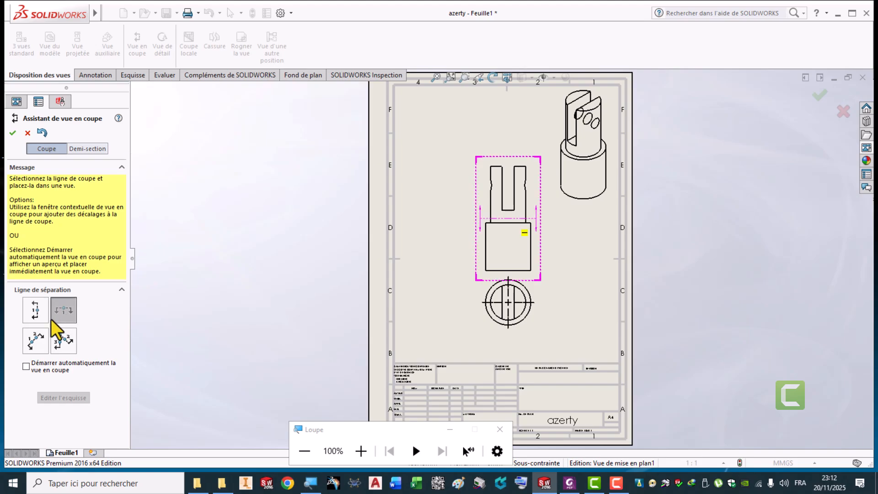
{"action": "left_click", "coordinate": [28, 316]}
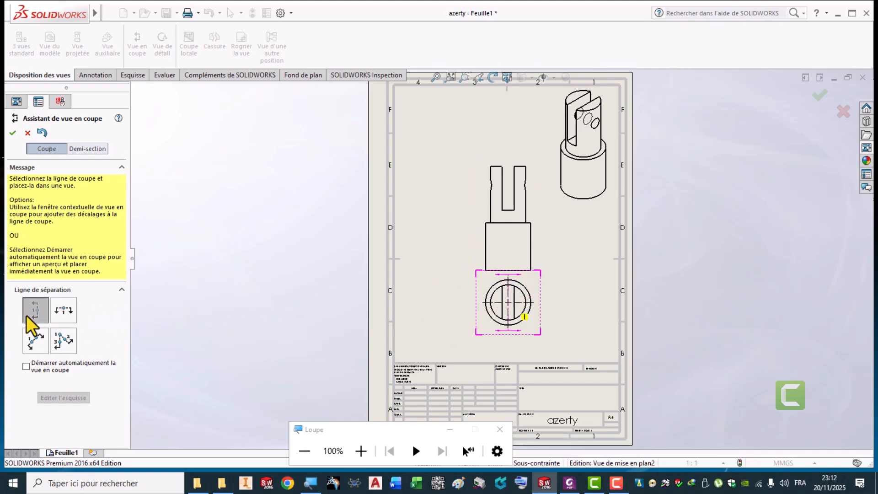
{"action": "scroll", "coordinate": [492, 242], "scroll_direction": "down", "scroll_amount": 5}
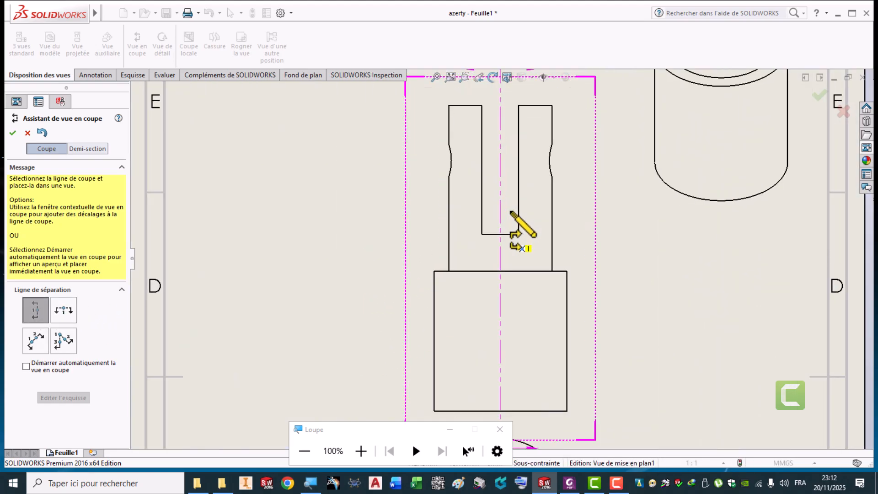
{"action": "scroll", "coordinate": [511, 213], "scroll_direction": "down", "scroll_amount": 2}
{"action": "left_click", "coordinate": [494, 255]}
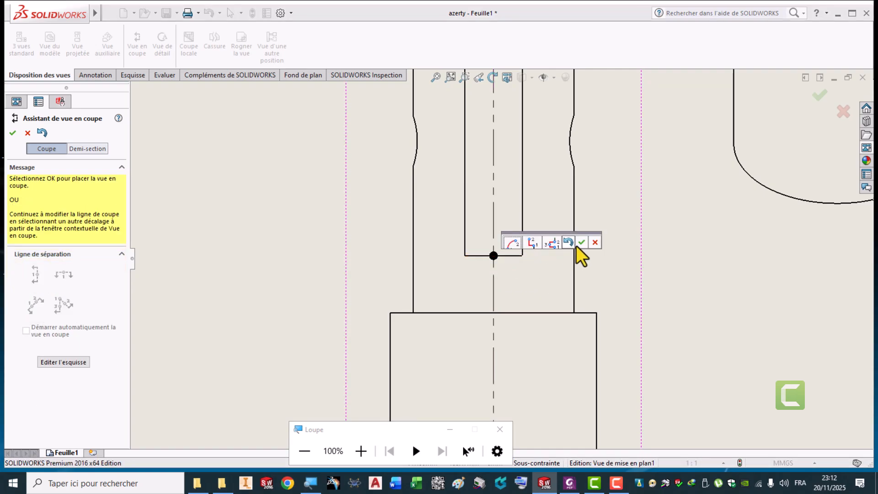
{"action": "left_click", "coordinate": [581, 243]}
Step: Place section view A-A to the left of the front view, keeping the cutting arrows pointing left
{"action": "scroll", "coordinate": [595, 256], "scroll_direction": "up", "scroll_amount": 3}
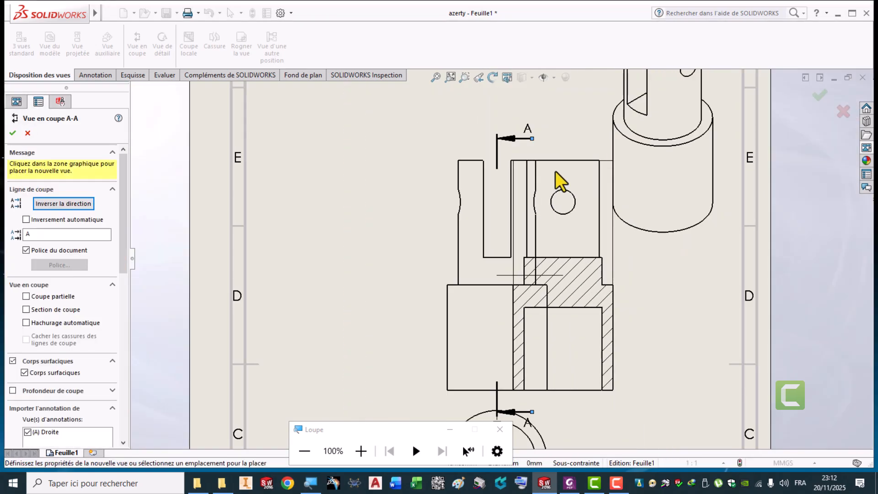
{"action": "left_click", "coordinate": [55, 204]}
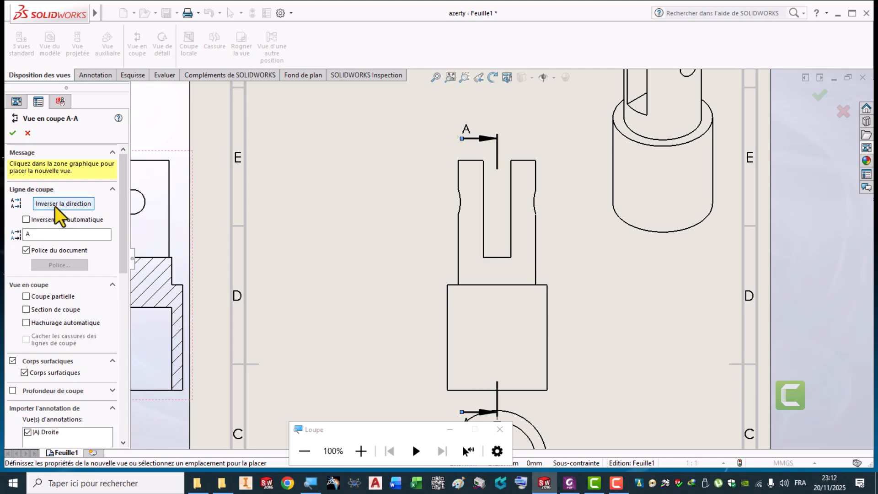
{"action": "left_click", "coordinate": [56, 204]}
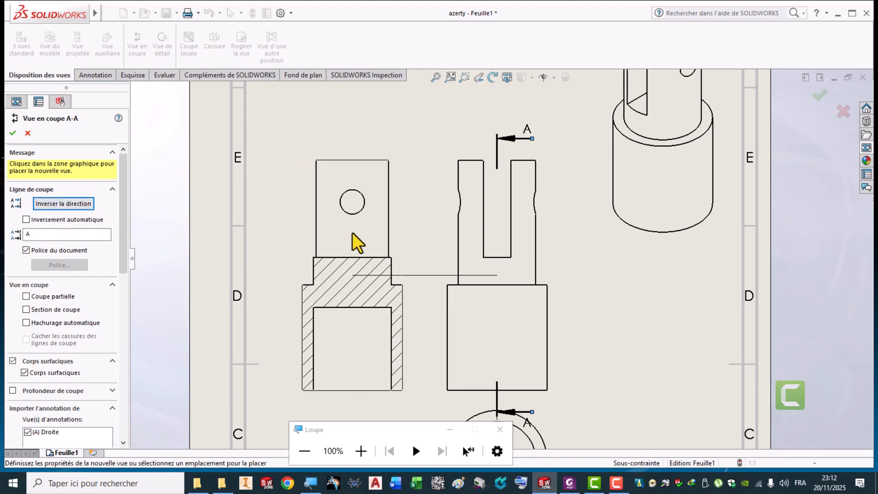
{"action": "left_click", "coordinate": [353, 233]}
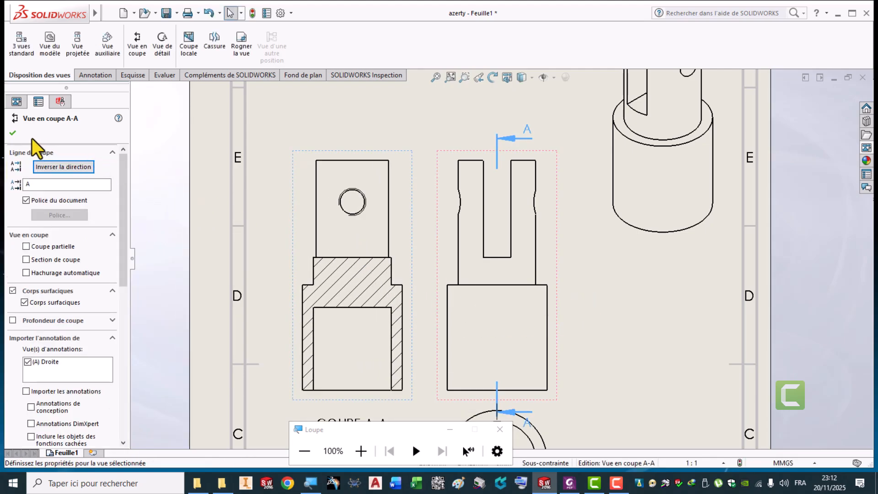
{"action": "left_click", "coordinate": [13, 133]}
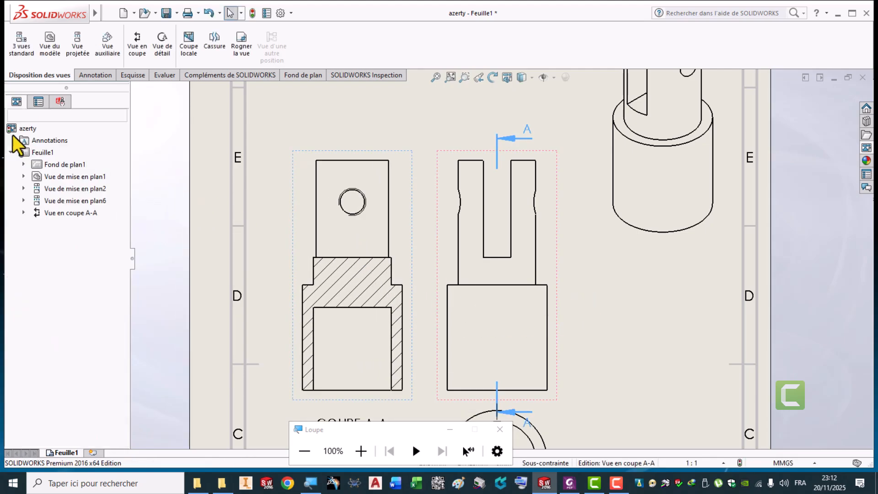
Step: Set the front view's display style to show hidden lines as dashed
{"action": "left_click", "coordinate": [501, 332]}
{"action": "middle_click_drag", "start_coordinate": [473, 334], "coordinate": [492, 249]}
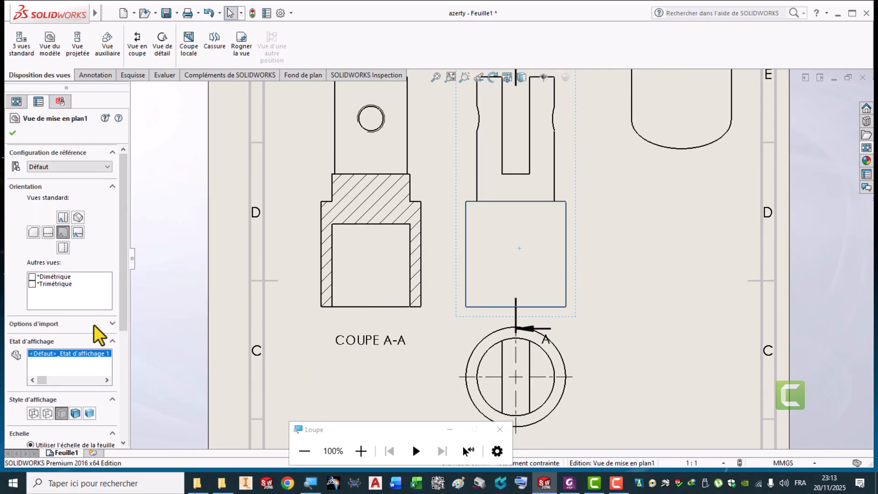
{"action": "left_click_drag", "start_coordinate": [121, 318], "coordinate": [127, 364]}
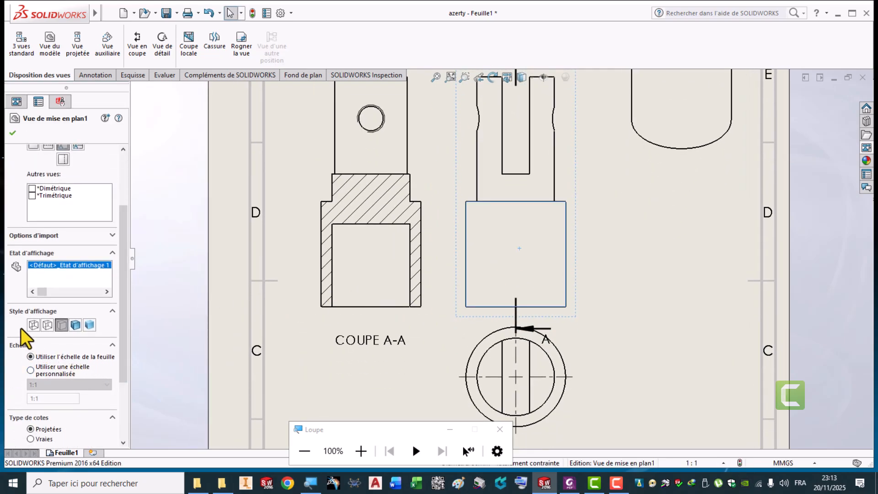
{"action": "left_click", "coordinate": [47, 325]}
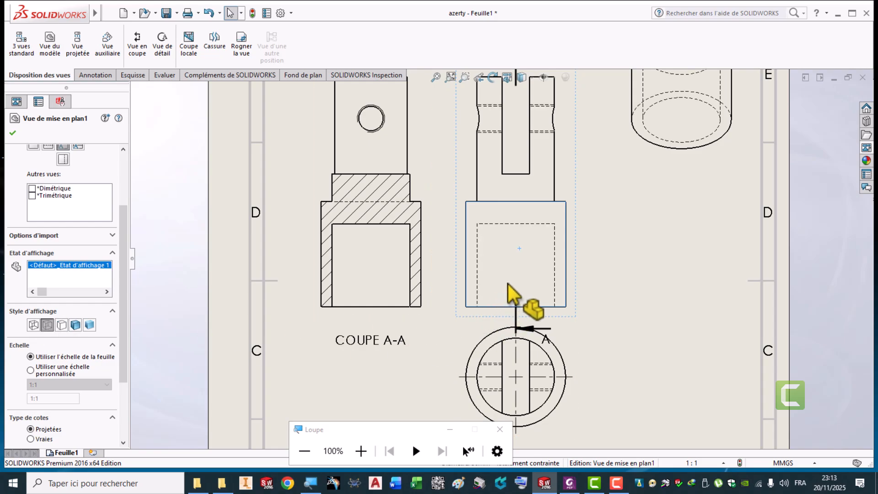
Step: Save the drawing as azerty.SLDDRW in the solidworks folder
{"action": "mouse_move", "coordinate": [619, 284]}
{"action": "middle_mouse_down"}
{"action": "mouse_move", "coordinate": [624, 308]}
{"action": "mouse_move", "coordinate": [616, 289]}
{"action": "middle_mouse_up"}
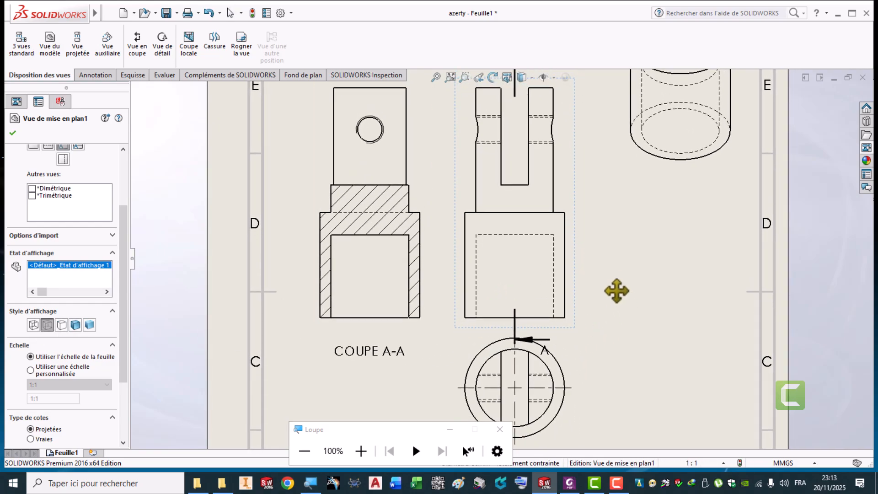
{"action": "left_click", "coordinate": [166, 13]}
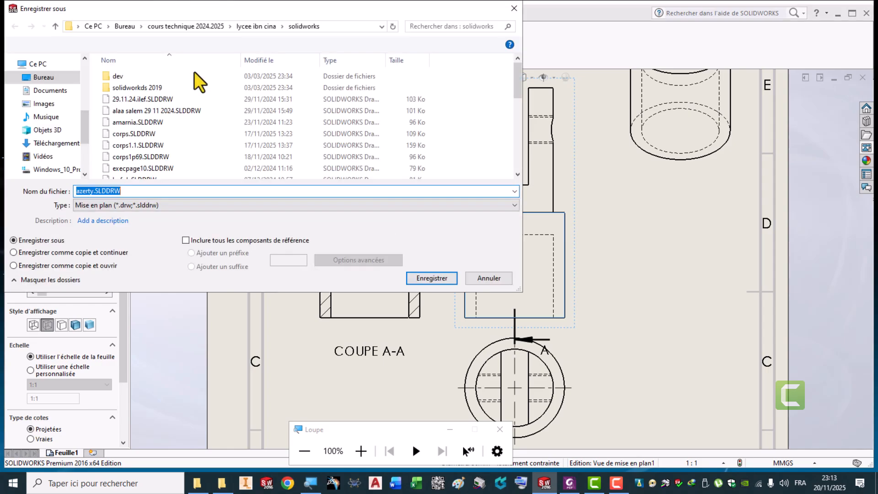
{"action": "left_click", "coordinate": [427, 277]}
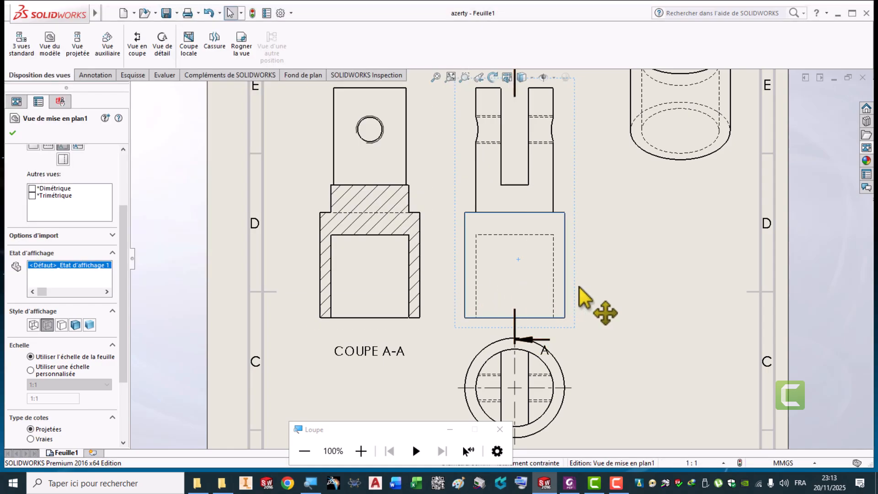
Step: Add a thread dimension to the tapped hole in section view A-A, with its text to the left of the hole
{"action": "middle_click_drag", "start_coordinate": [583, 290], "coordinate": [585, 312]}
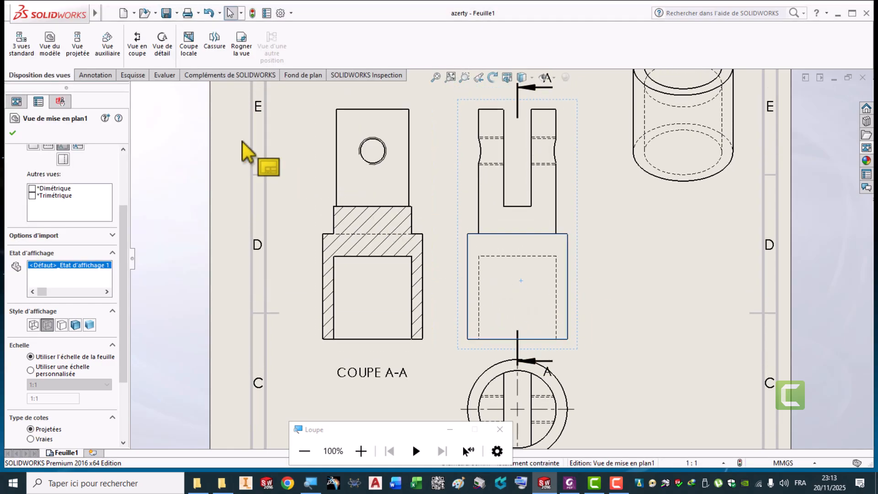
{"action": "left_click", "coordinate": [92, 75]}
{"action": "left_click", "coordinate": [24, 48]}
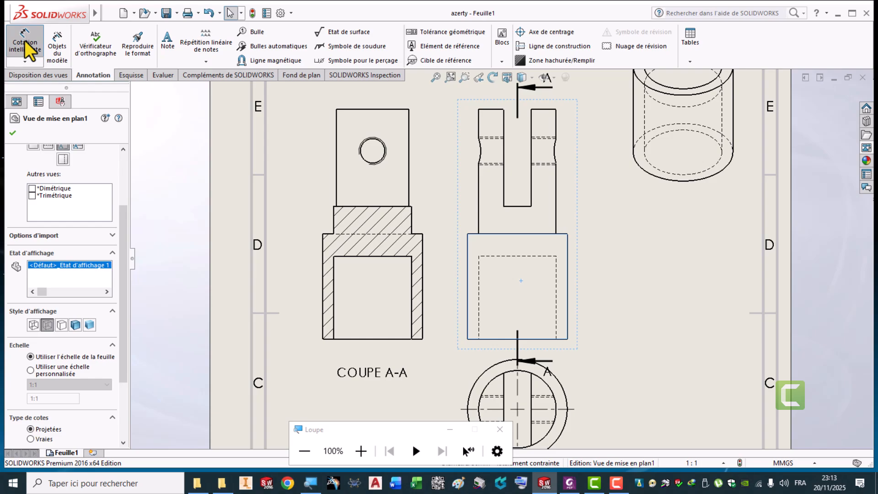
{"action": "left_click", "coordinate": [361, 145]}
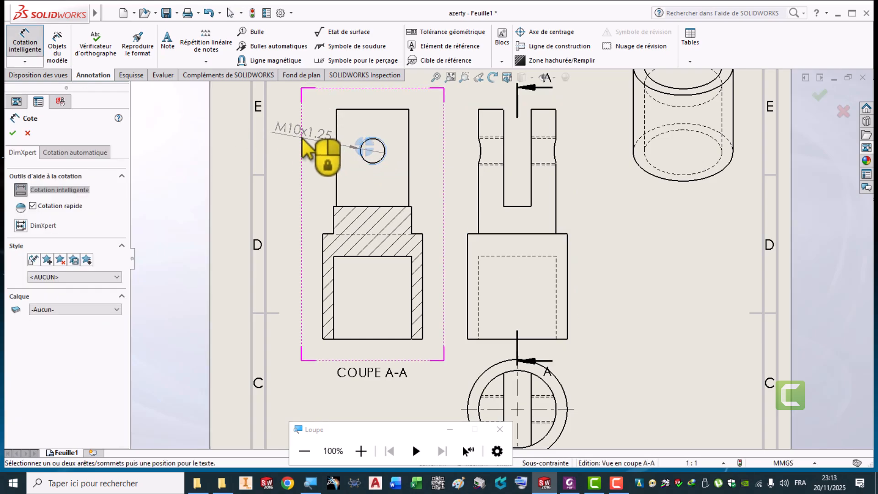
{"action": "left_click", "coordinate": [320, 161]}
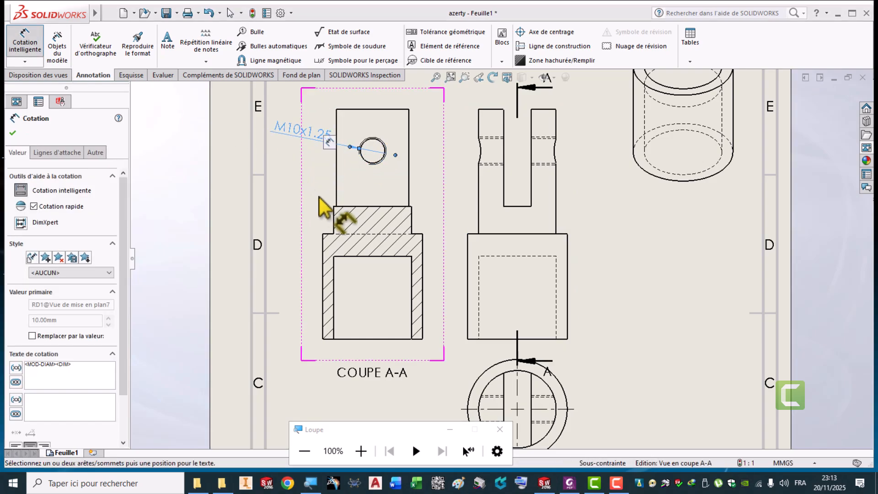
Step: Dimension the vertical distance from the tapped hole's centre to the part's top edge in section view A-A
{"action": "left_click", "coordinate": [372, 148]}
{"action": "left_click", "coordinate": [377, 108]}
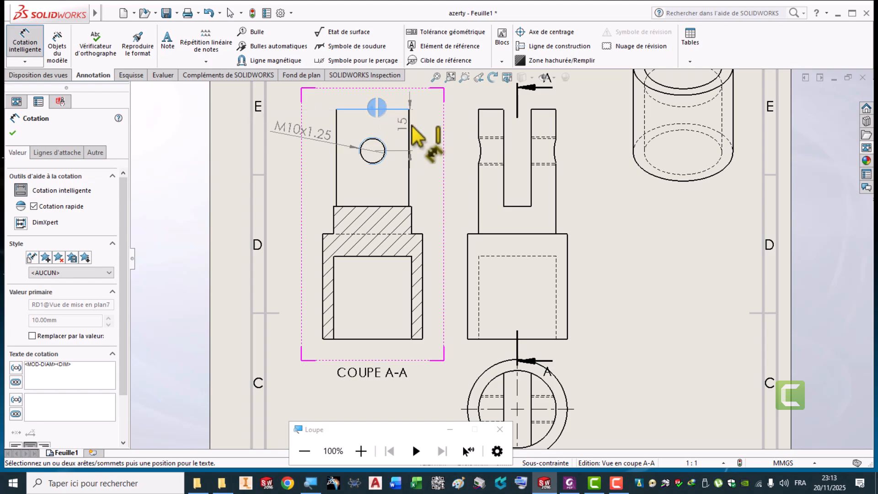
{"action": "left_click", "coordinate": [437, 128]}
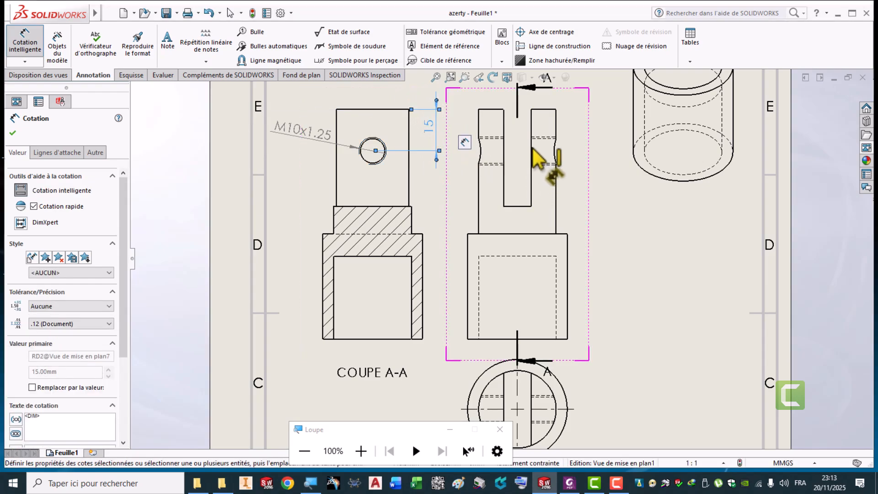
Step: Dimension the slot's depth and width in the front view, placing them beside and above the view
{"action": "left_click", "coordinate": [505, 187]}
{"action": "left_click", "coordinate": [597, 192]}
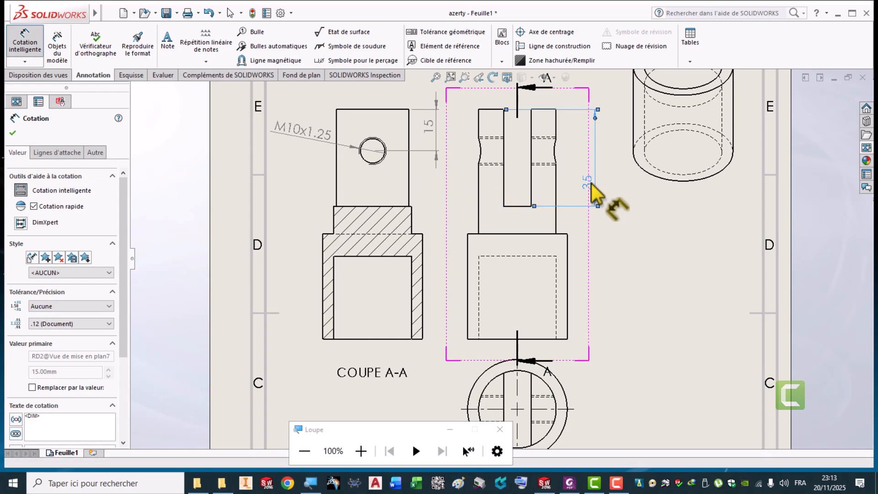
{"action": "left_click", "coordinate": [514, 206]}
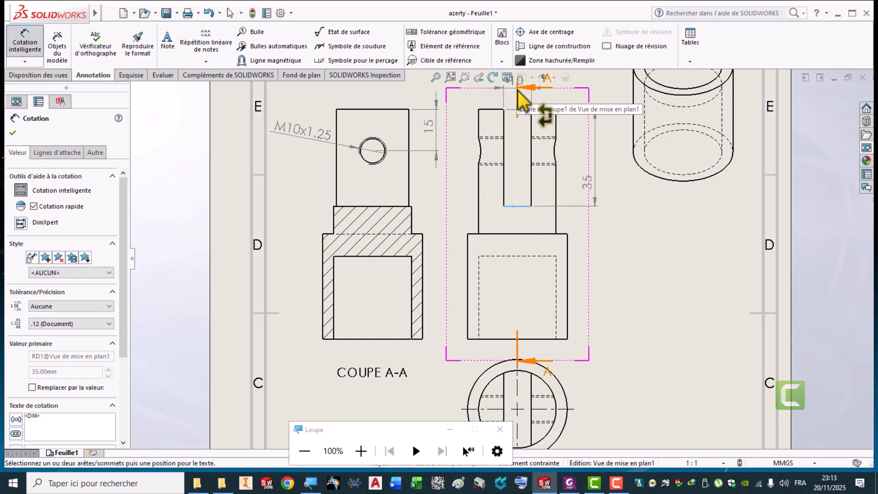
{"action": "scroll", "coordinate": [519, 92], "scroll_direction": "up", "scroll_amount": 2}
{"action": "left_click", "coordinate": [519, 102]}
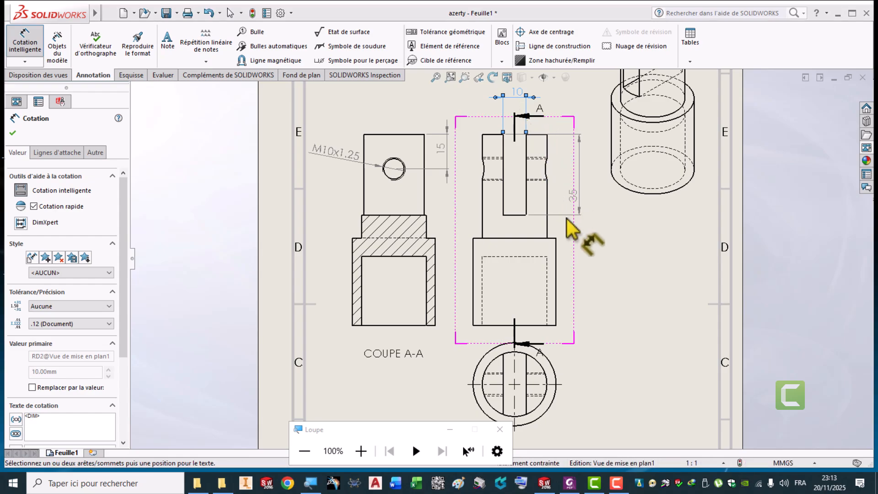
Step: Dimension the base's outer diameter along the bottom edge of section view A-A, placing it just below the view
{"action": "middle_click_drag", "start_coordinate": [577, 343], "coordinate": [558, 275]}
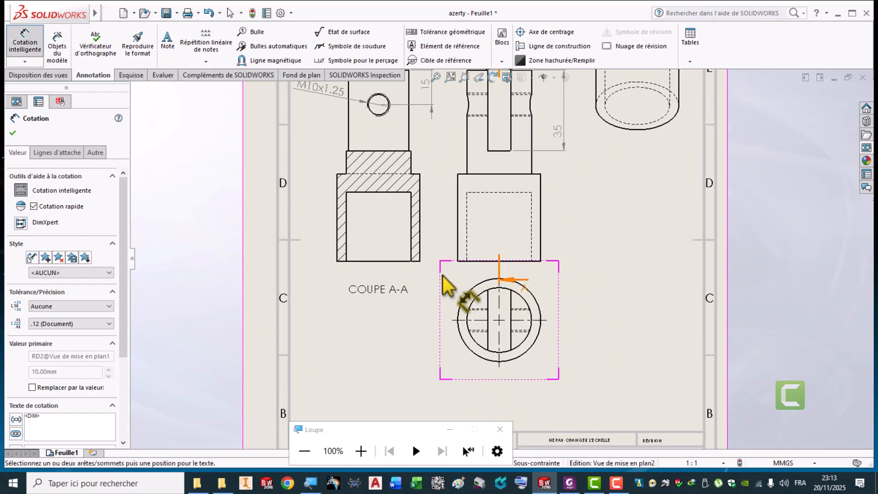
{"action": "left_click", "coordinate": [399, 262]}
{"action": "left_click", "coordinate": [401, 270]}
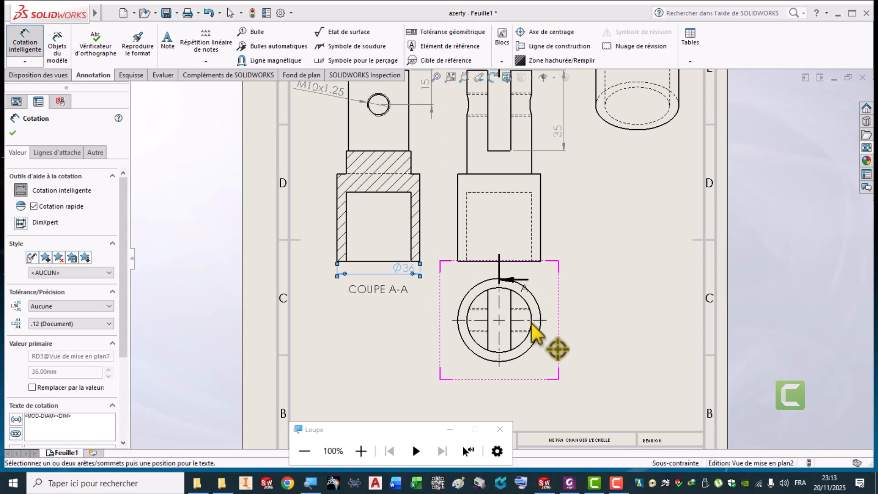
Step: Dimension the inner arc's radius in the end view and the wide base's height beside the front view
{"action": "left_click", "coordinate": [522, 347]}
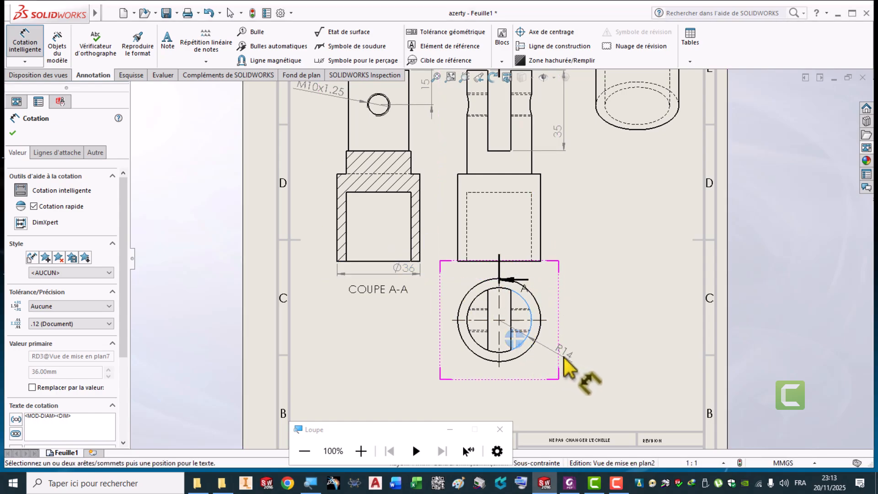
{"action": "left_click", "coordinate": [578, 379]}
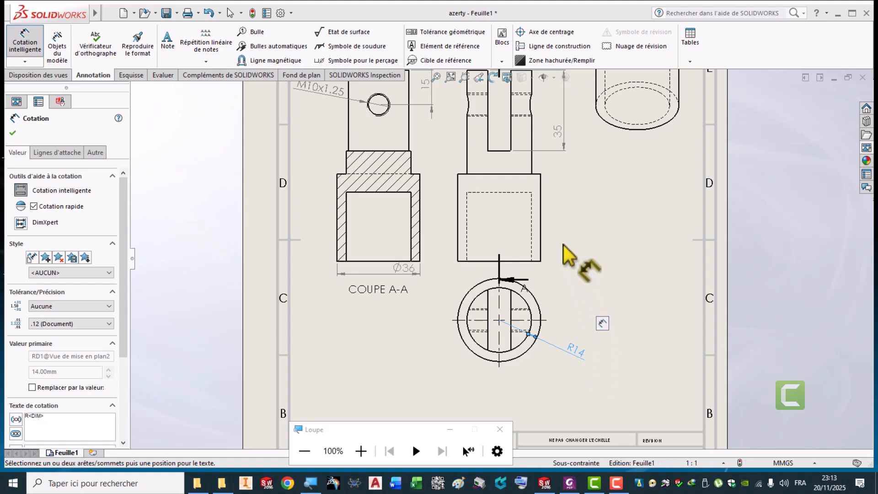
{"action": "left_click", "coordinate": [541, 231]}
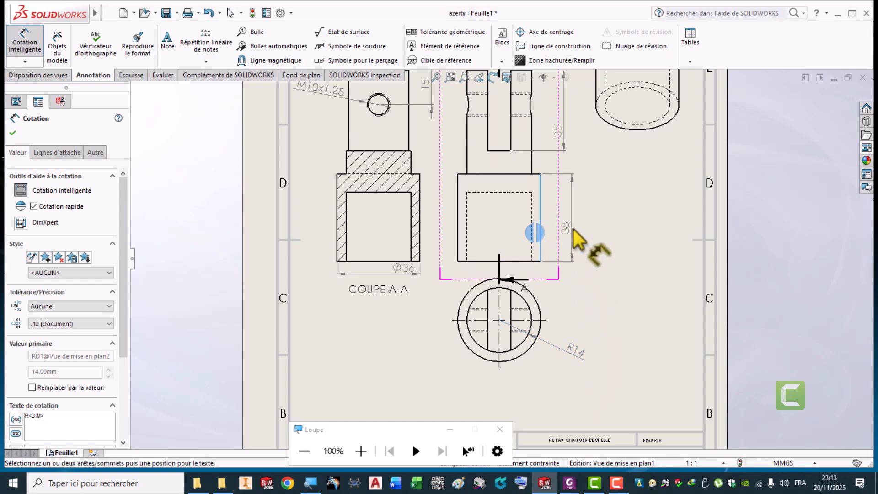
{"action": "left_click", "coordinate": [578, 238]}
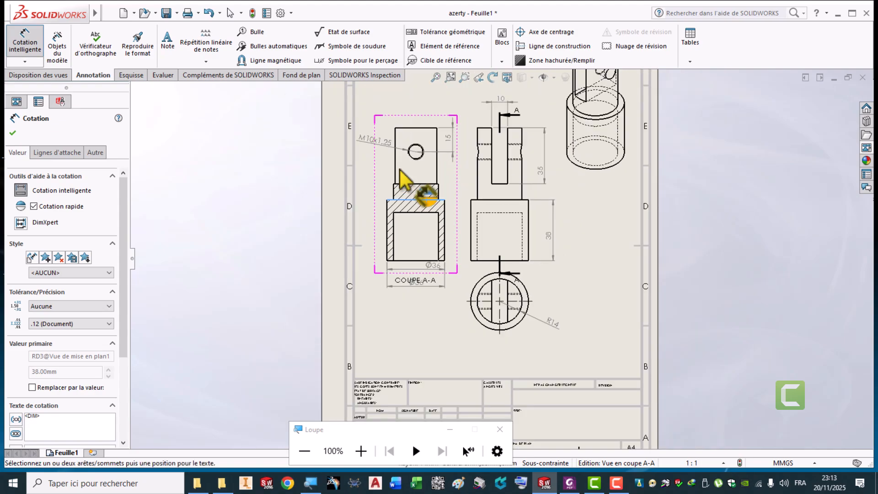
Step: Dimension the vertical distance from the base's shoulder to the top edge in section view A-A, and save the drawing
{"action": "scroll", "coordinate": [407, 188], "scroll_direction": "up", "scroll_amount": 2}
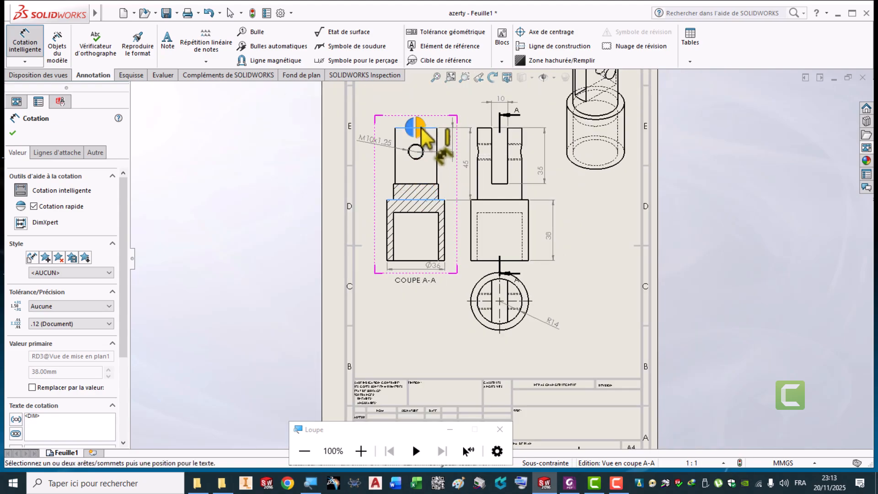
{"action": "left_click", "coordinate": [468, 160]}
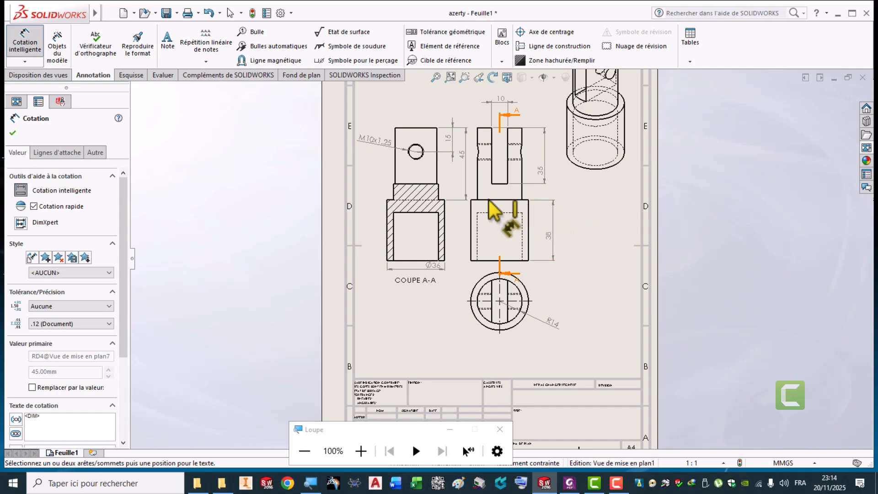
{"action": "scroll", "coordinate": [463, 202], "scroll_direction": "down", "scroll_amount": 4}
{"action": "scroll", "coordinate": [463, 206], "scroll_direction": "down", "scroll_amount": 2}
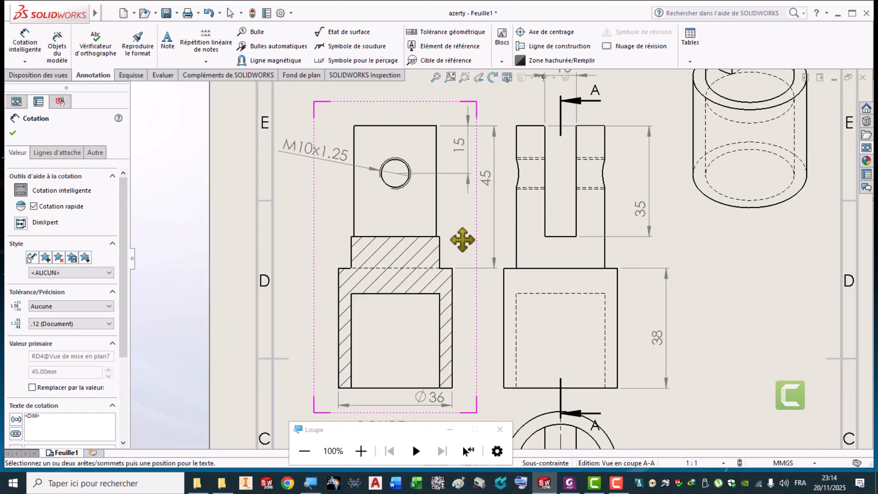
{"action": "left_click", "coordinate": [166, 13]}
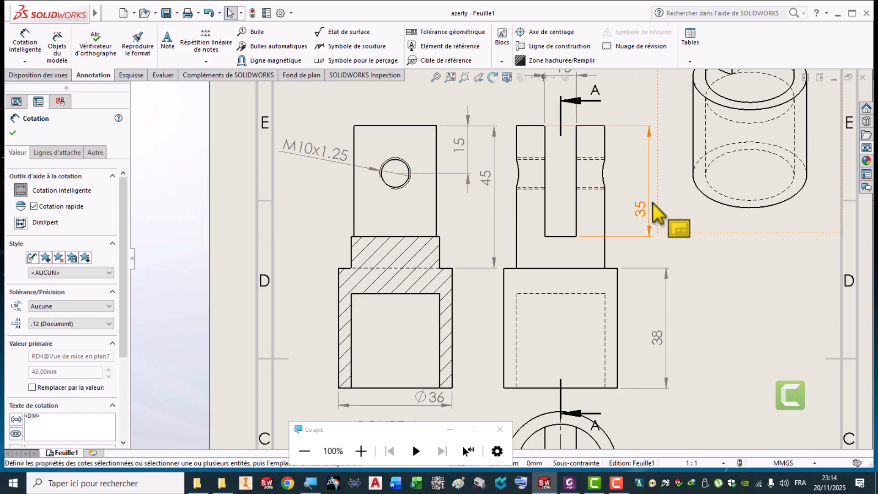
Step: Minimise the Loupe magnifier and the drawing window to return to the azerty part
{"action": "key", "text": "z"}
{"action": "key", "text": "z"}
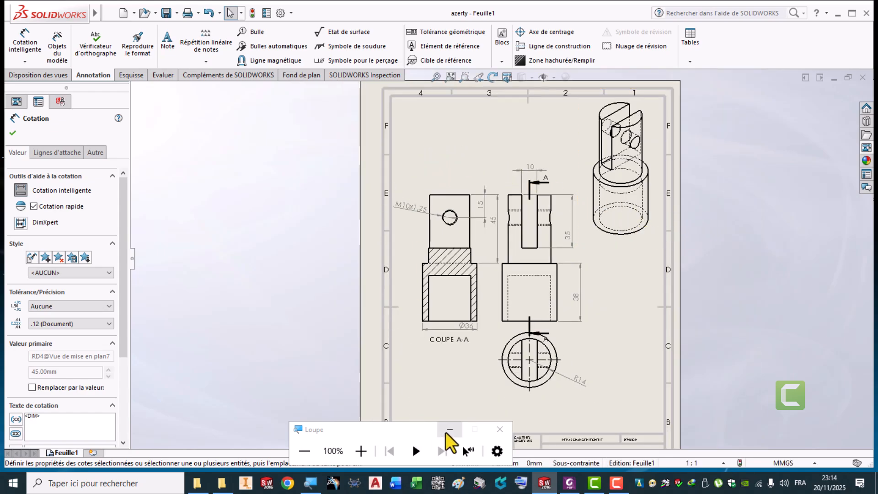
{"action": "left_click", "coordinate": [448, 431]}
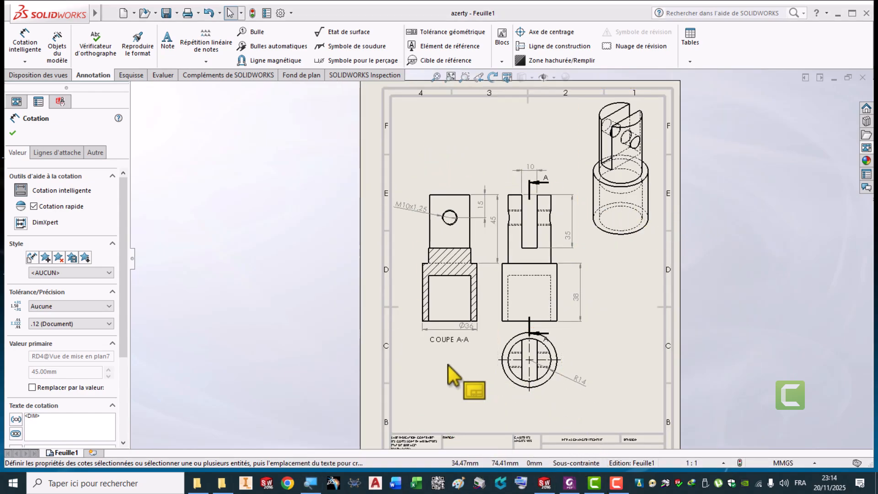
{"action": "left_click", "coordinate": [834, 78]}
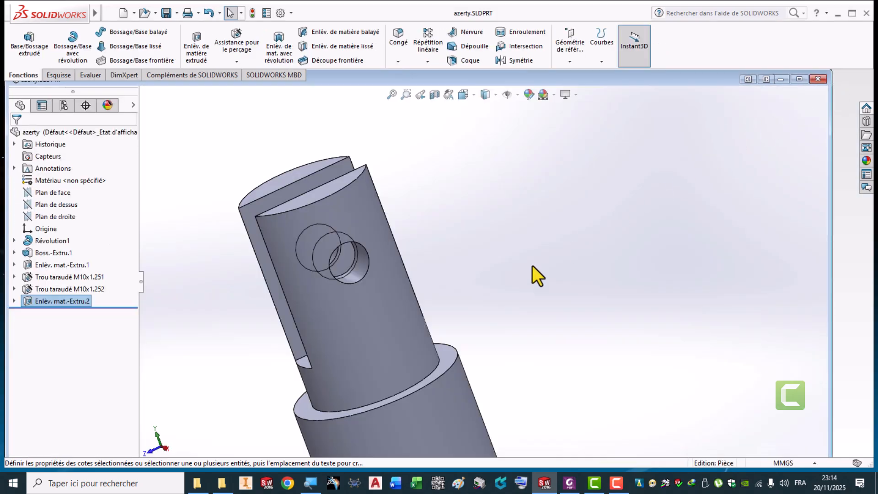
Step: Apply a yellow-green colour to the features Enlèv. mat.-Extru.2, Révolution1 and Boss.-Extru.1
{"action": "left_click", "coordinate": [529, 94]}
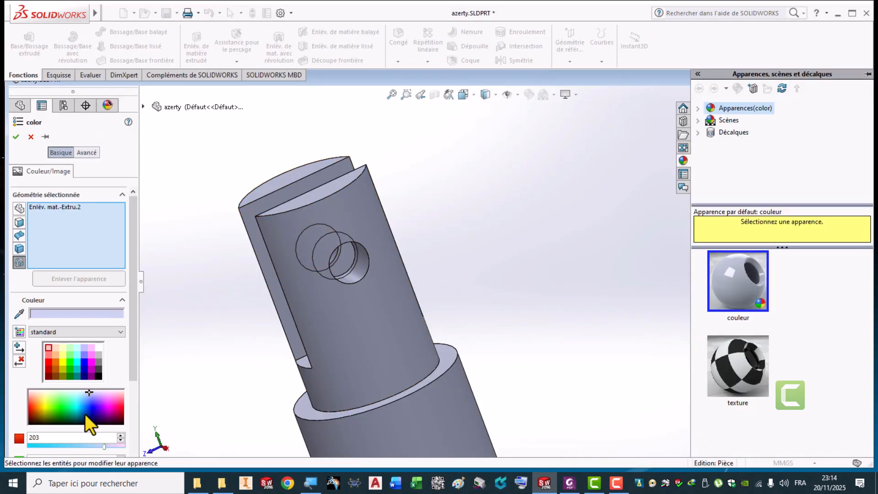
{"action": "left_click", "coordinate": [48, 406]}
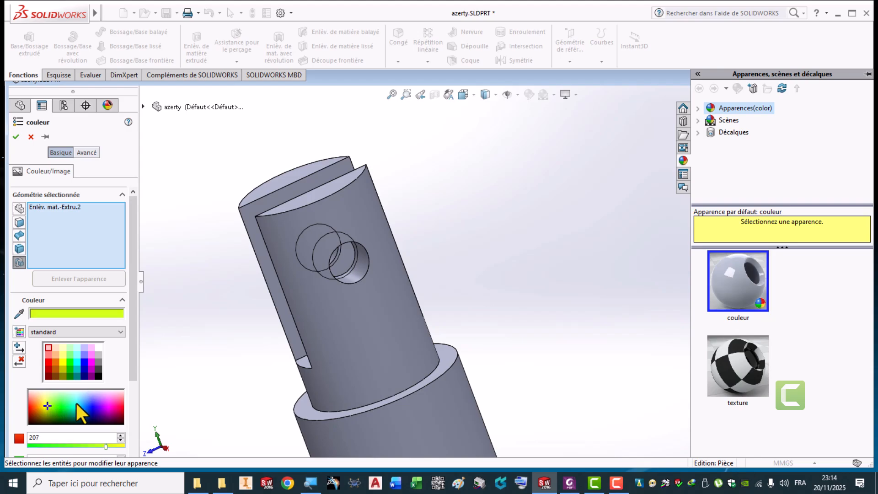
{"action": "left_click", "coordinate": [397, 421]}
{"action": "left_click", "coordinate": [338, 348]}
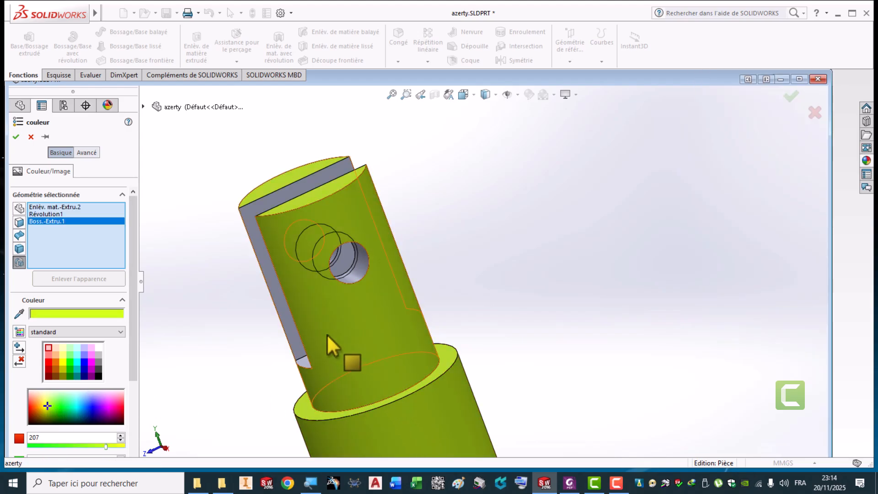
{"action": "left_click", "coordinate": [298, 339]}
{"action": "left_click", "coordinate": [338, 274]}
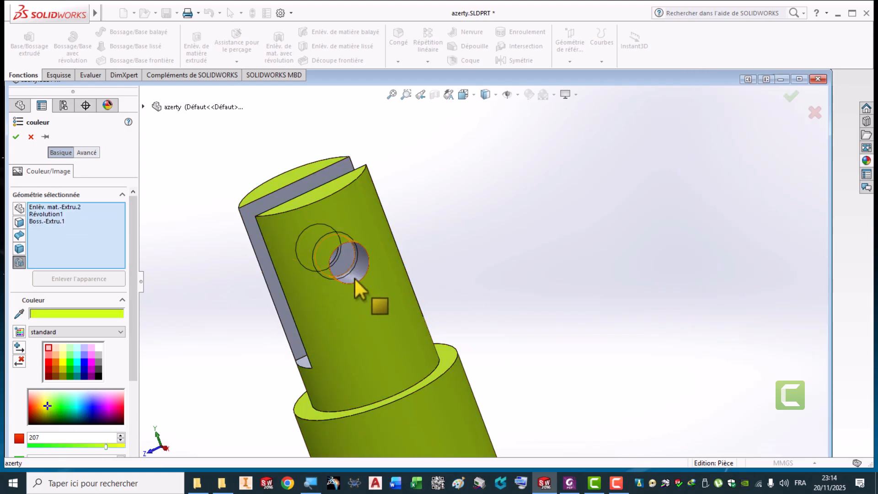
{"action": "middle_click_drag", "start_coordinate": [363, 291], "coordinate": [432, 190]}
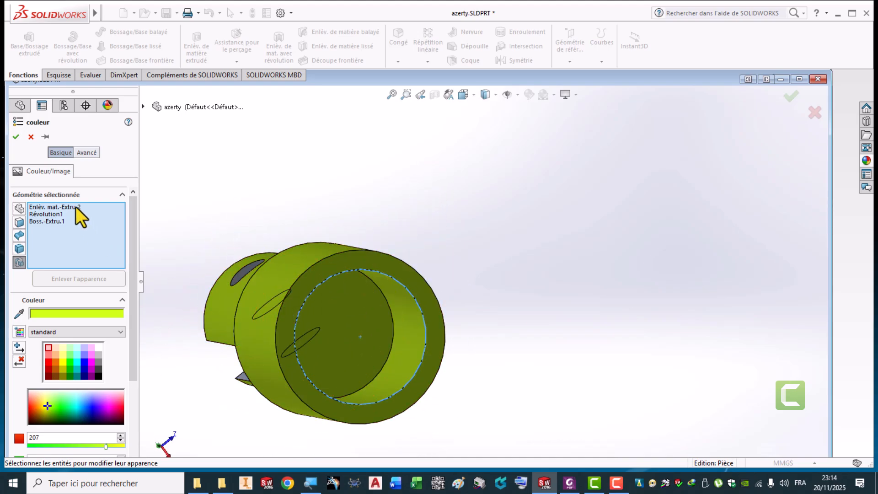
{"action": "left_click", "coordinate": [17, 137]}
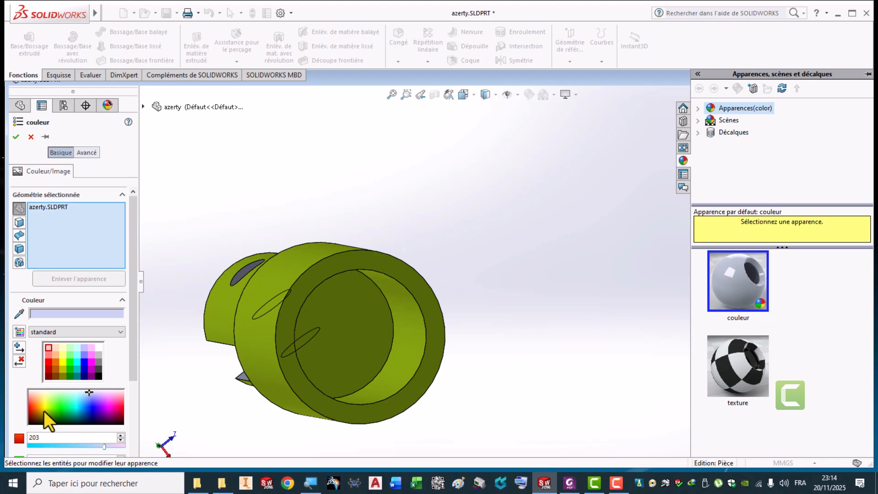
Step: Try to apply a magenta colour to the azerty part, picking surfaces in and around the bore
{"action": "left_click", "coordinate": [110, 408]}
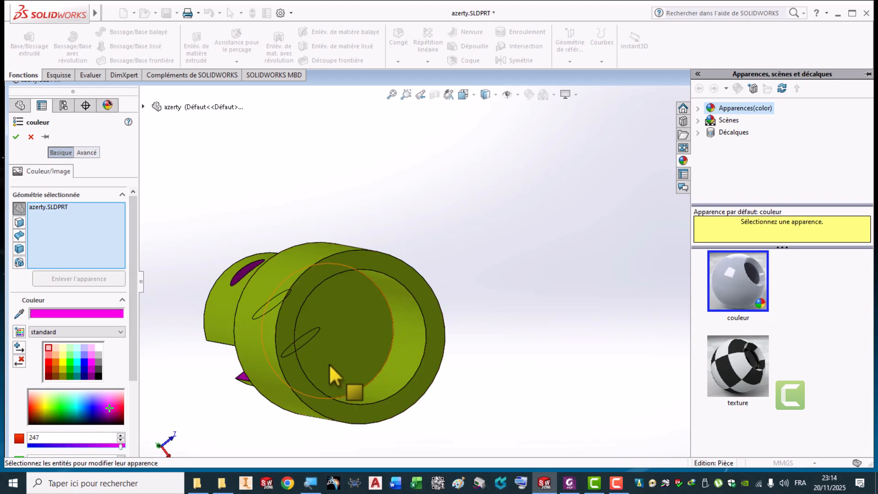
{"action": "left_click", "coordinate": [390, 367]}
{"action": "left_click", "coordinate": [353, 348]}
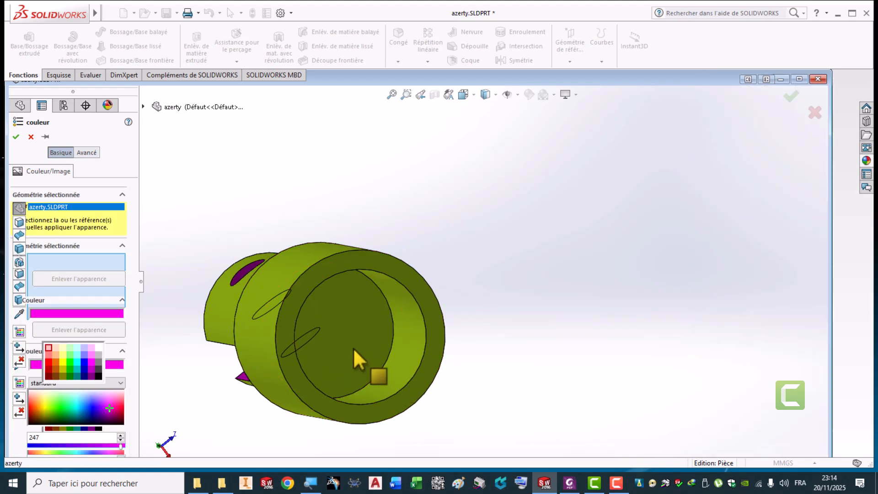
{"action": "left_click", "coordinate": [370, 365]}
{"action": "middle_click_drag", "start_coordinate": [376, 382], "coordinate": [342, 290]}
{"action": "left_click", "coordinate": [302, 246]}
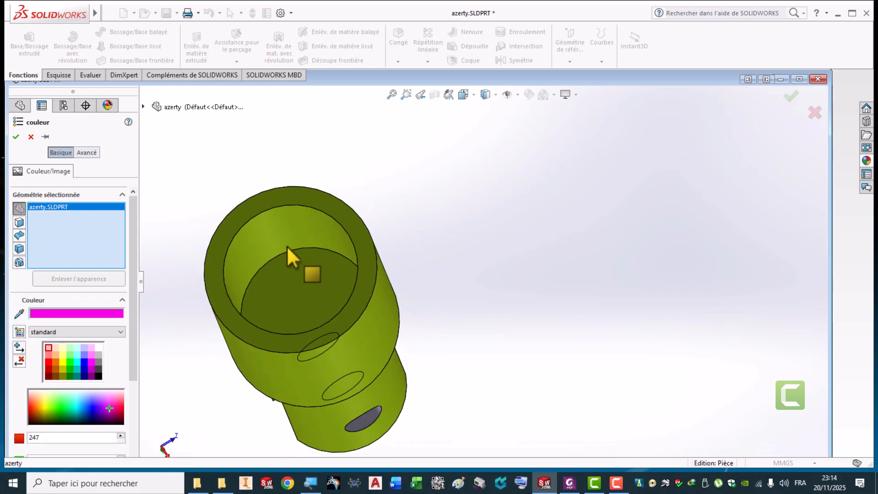
{"action": "left_click", "coordinate": [287, 246]}
{"action": "left_click", "coordinate": [260, 264]}
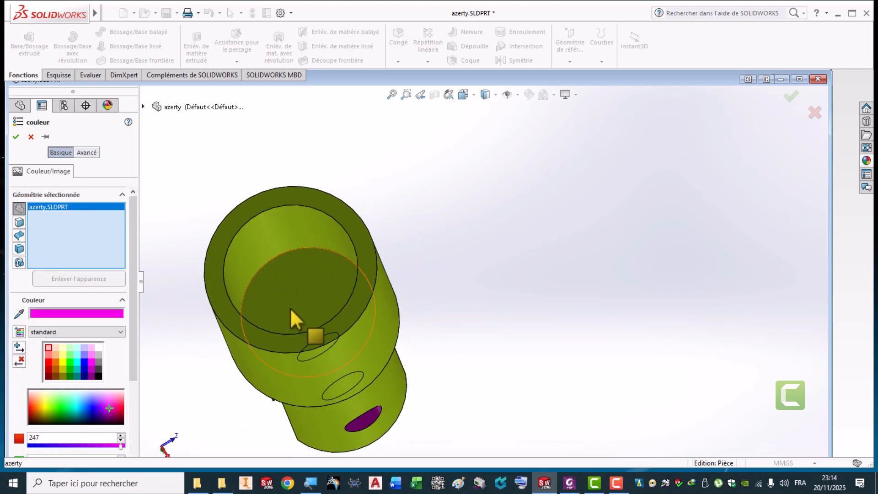
{"action": "middle_click_drag", "start_coordinate": [290, 307], "coordinate": [418, 308]}
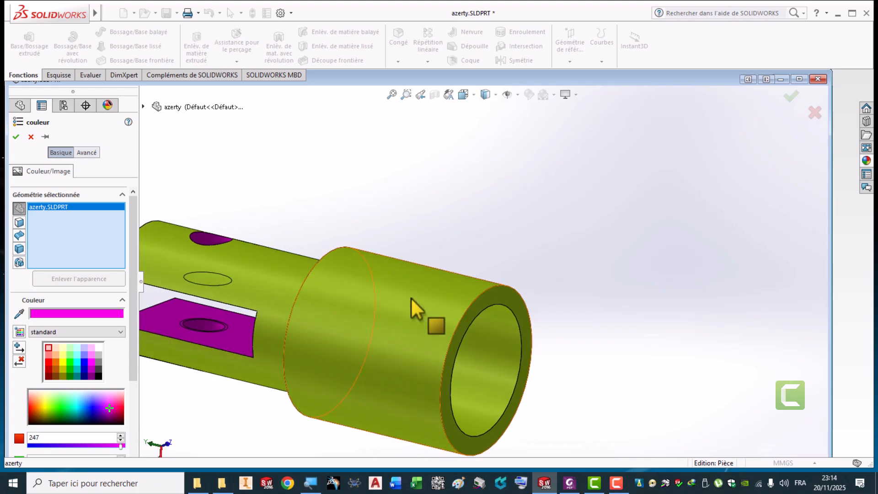
{"action": "left_click", "coordinate": [501, 391]}
{"action": "middle_click_drag", "start_coordinate": [513, 380], "coordinate": [471, 373]}
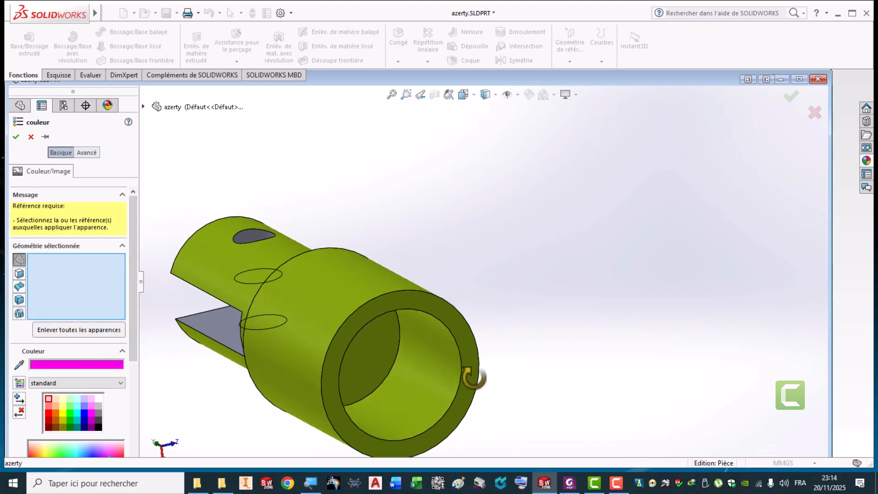
Step: Try a darker purple colour on the azerty part from inside the bore, and close the appearance settings
{"action": "left_click", "coordinate": [88, 419]}
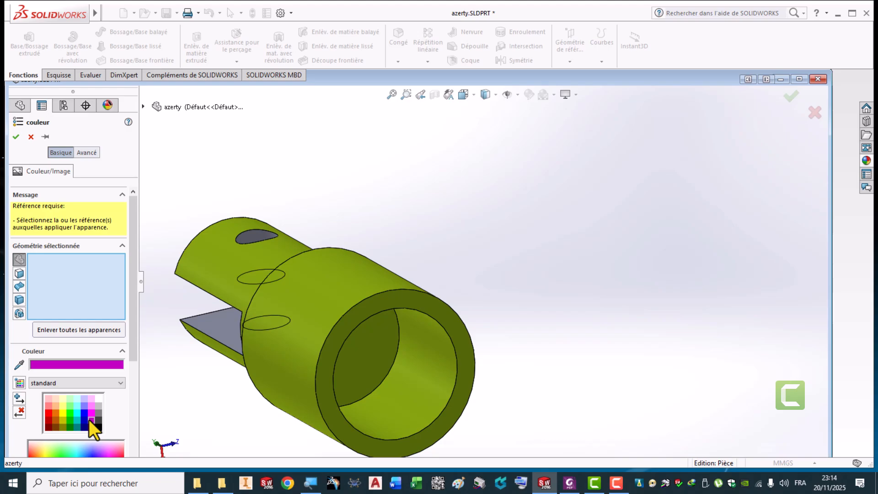
{"action": "left_click", "coordinate": [438, 380]}
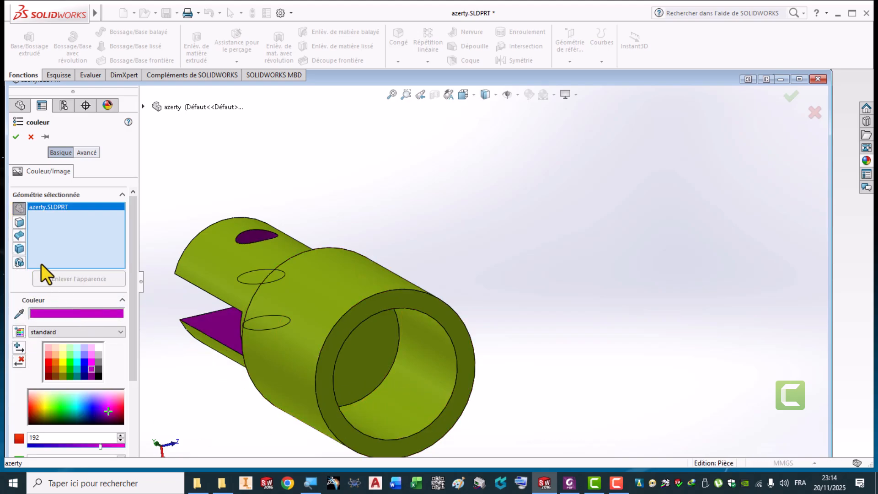
{"action": "left_click", "coordinate": [411, 384]}
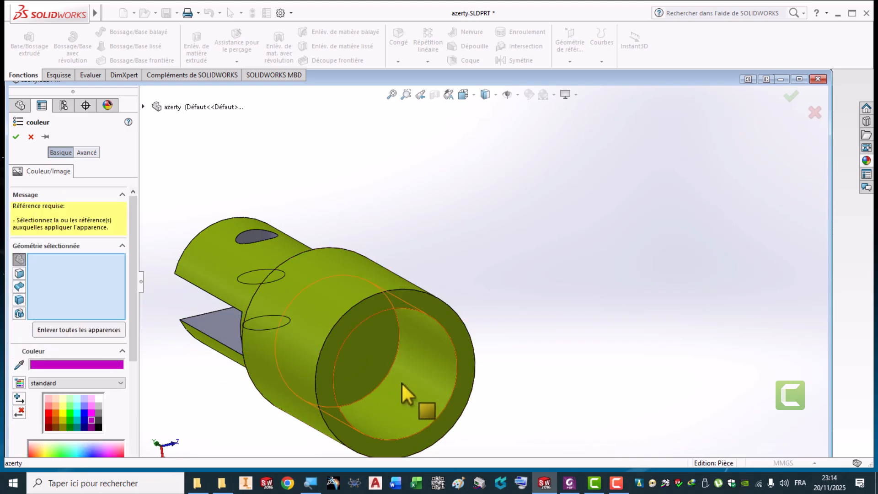
{"action": "left_click", "coordinate": [15, 137]}
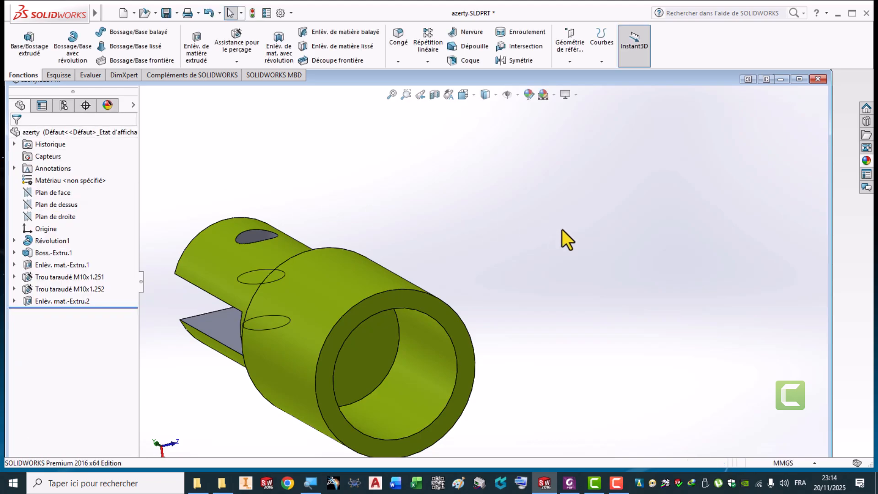
Step: Apply a light blue colour to the whole azerty.SLDPRT part so the slot and hole surfaces take it
{"action": "middle_click_drag", "start_coordinate": [562, 238], "coordinate": [532, 161]}
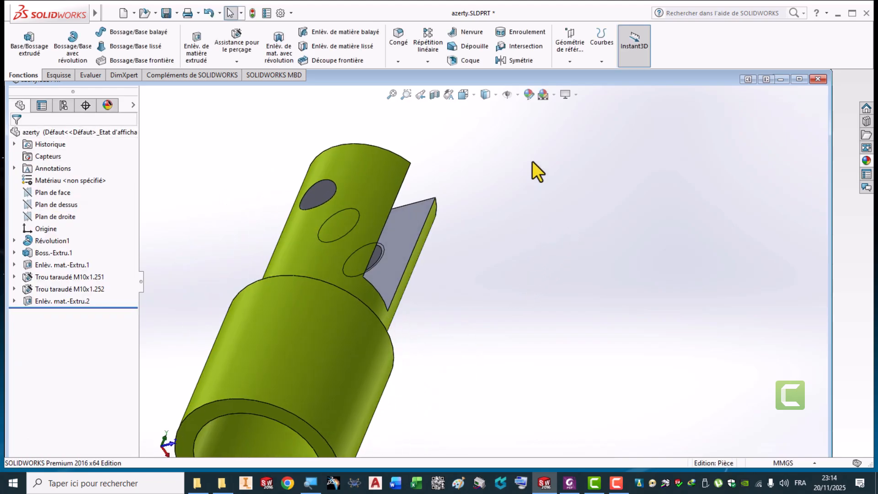
{"action": "left_click", "coordinate": [527, 97]}
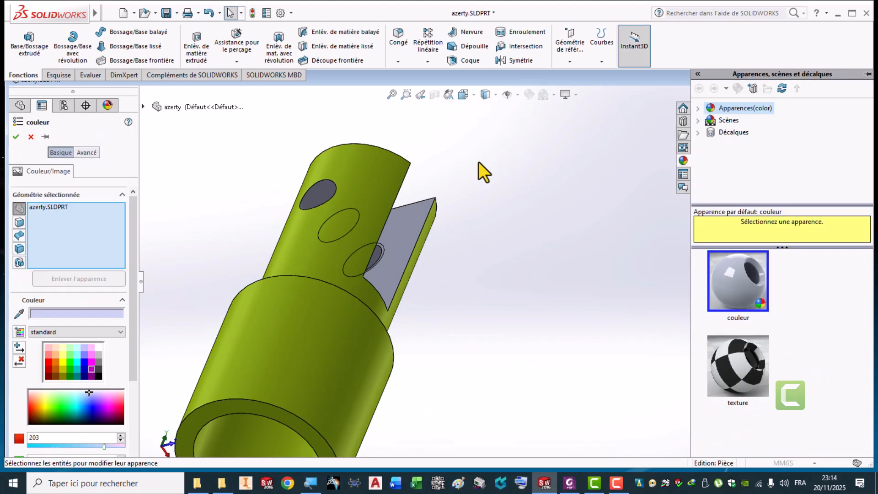
{"action": "left_click", "coordinate": [79, 407]}
{"action": "middle_click_drag", "start_coordinate": [155, 404], "coordinate": [206, 328]}
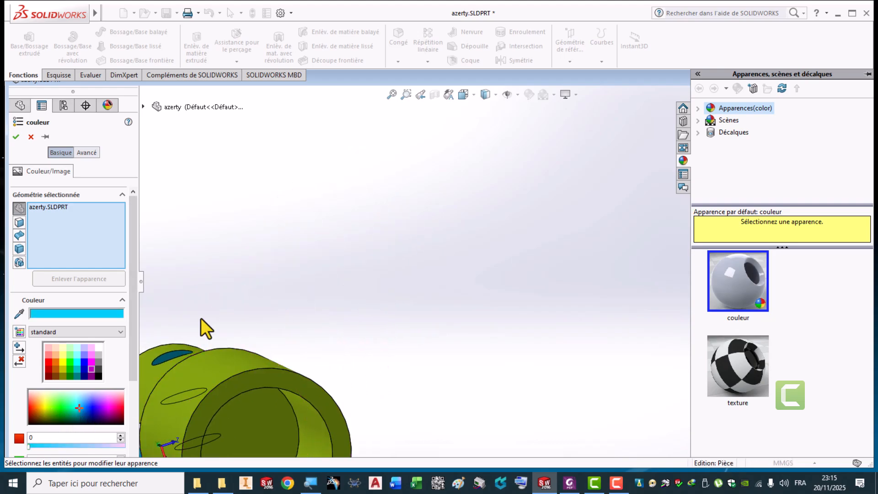
{"action": "left_click", "coordinate": [16, 137]}
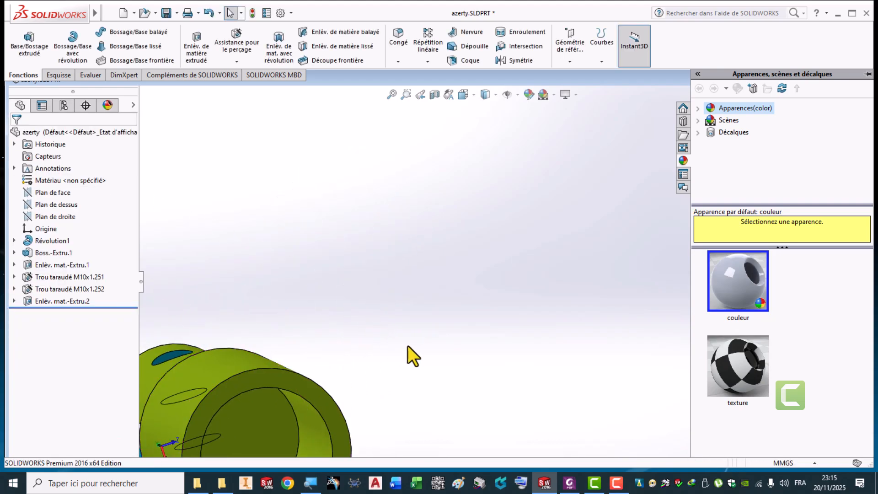
Step: Apply a blue colour to the cylindrical wall and the inner end face of the Ø28 bore
{"action": "middle_click_drag", "start_coordinate": [414, 387], "coordinate": [652, 149]}
{"action": "middle_click_drag", "start_coordinate": [342, 399], "coordinate": [413, 362]}
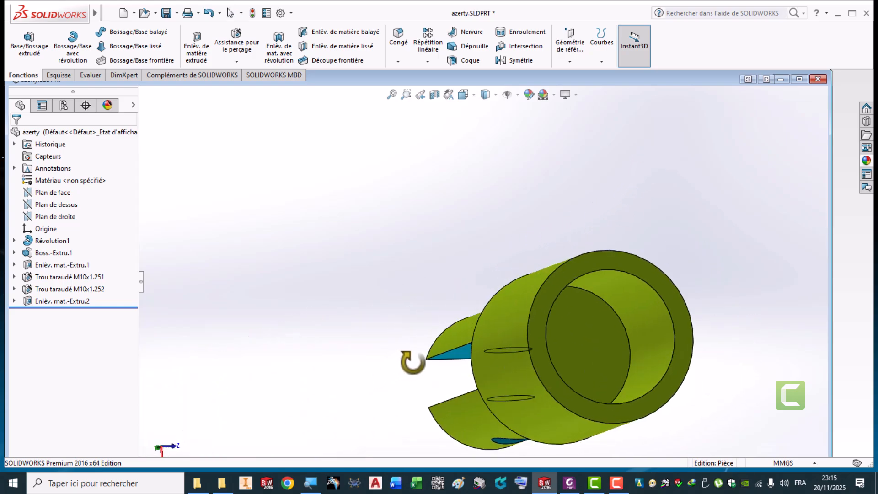
{"action": "left_click", "coordinate": [662, 353]}
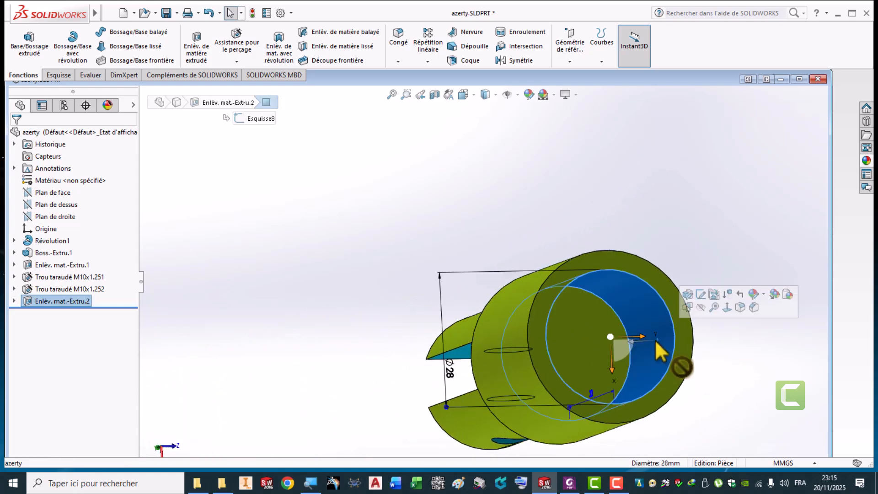
{"action": "left_click", "coordinate": [529, 95]}
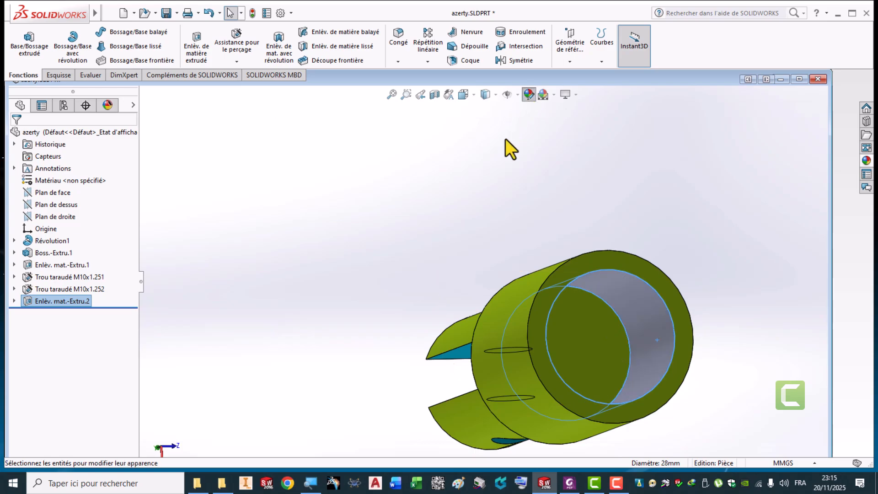
{"action": "left_click", "coordinate": [92, 407]}
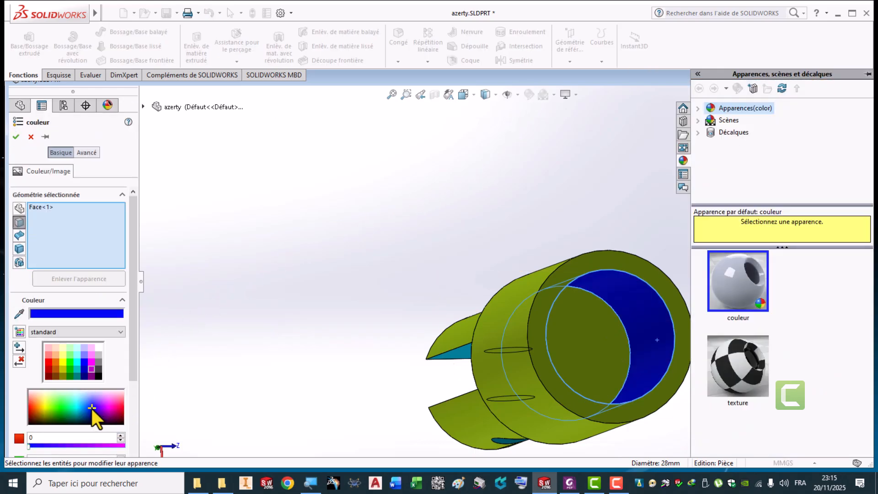
{"action": "middle_click_drag", "start_coordinate": [515, 359], "coordinate": [494, 359]}
{"action": "left_click", "coordinate": [494, 359]}
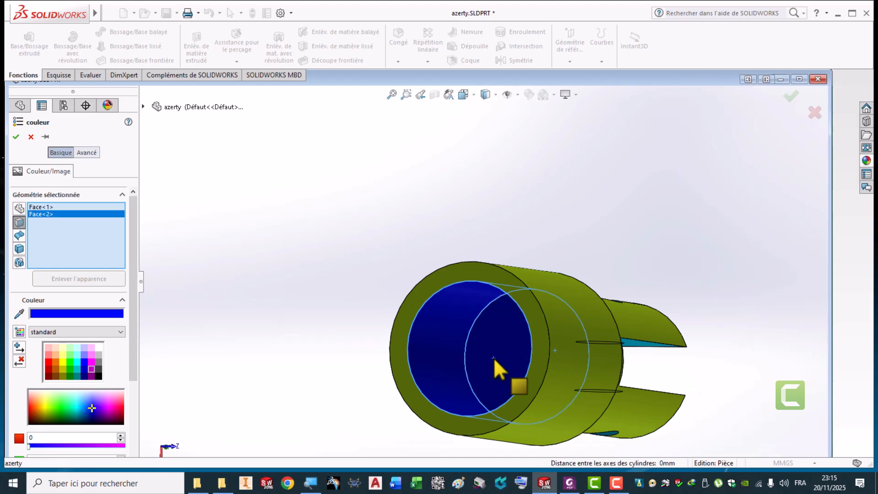
{"action": "middle_click_drag", "start_coordinate": [420, 239], "coordinate": [238, 222]}
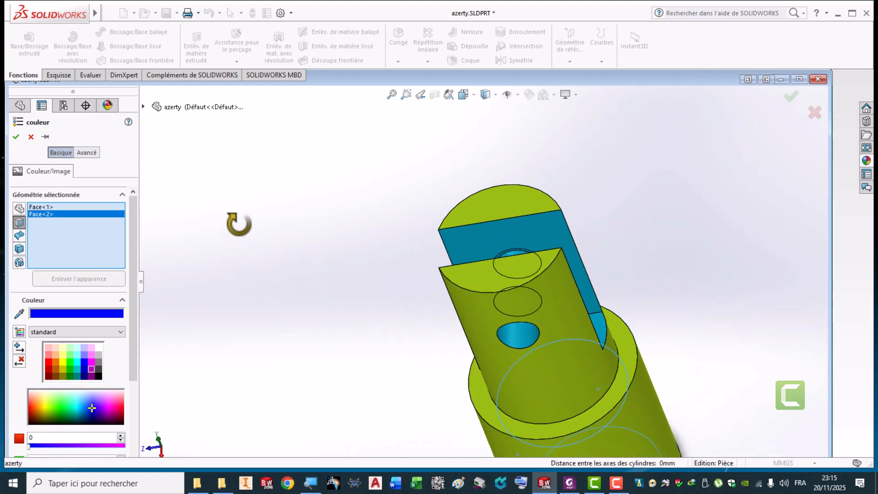
{"action": "left_click", "coordinate": [16, 136]}
Step: Apply a red colour to the slot's two side faces and its bottom face
{"action": "middle_click_drag", "start_coordinate": [289, 264], "coordinate": [502, 118]}
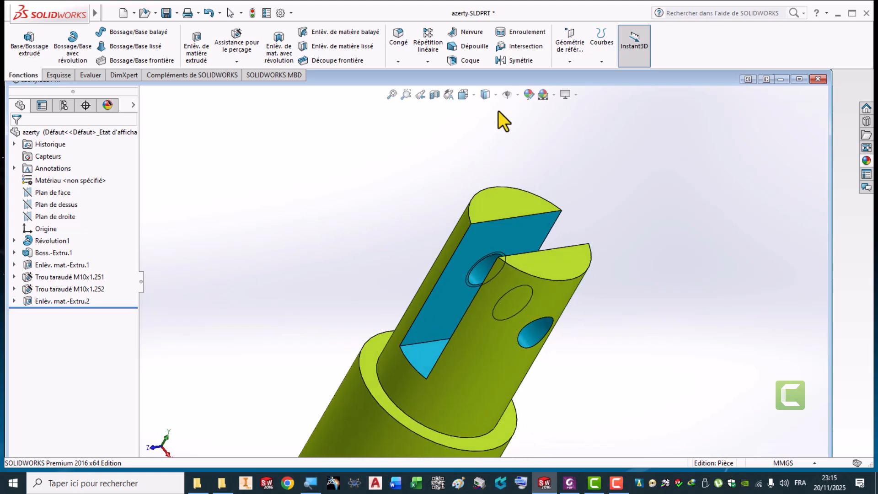
{"action": "left_click", "coordinate": [457, 325]}
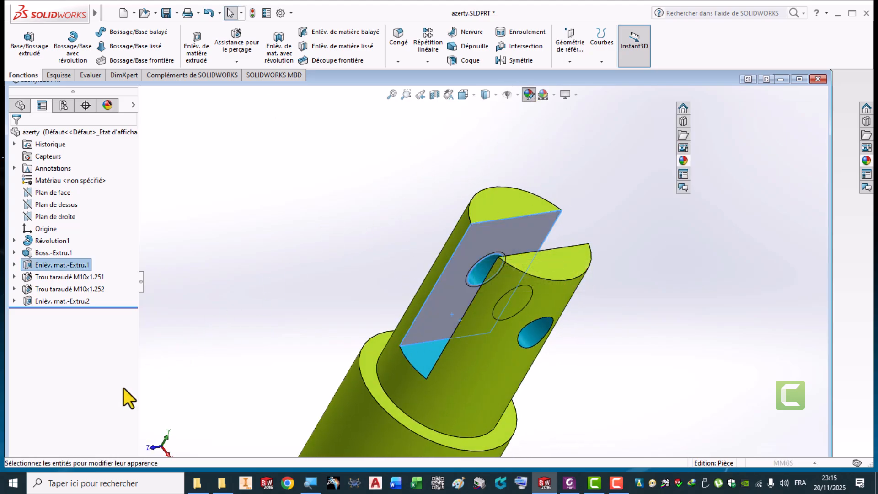
{"action": "left_click", "coordinate": [113, 405]}
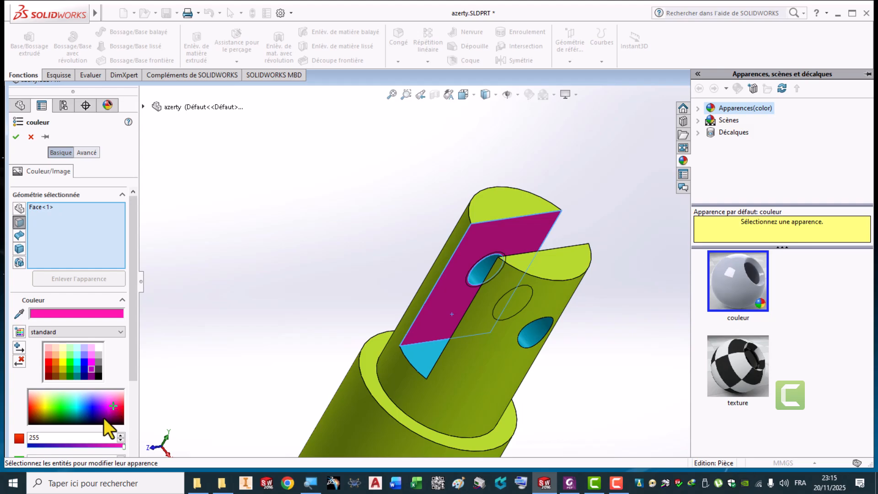
{"action": "left_click", "coordinate": [29, 407]}
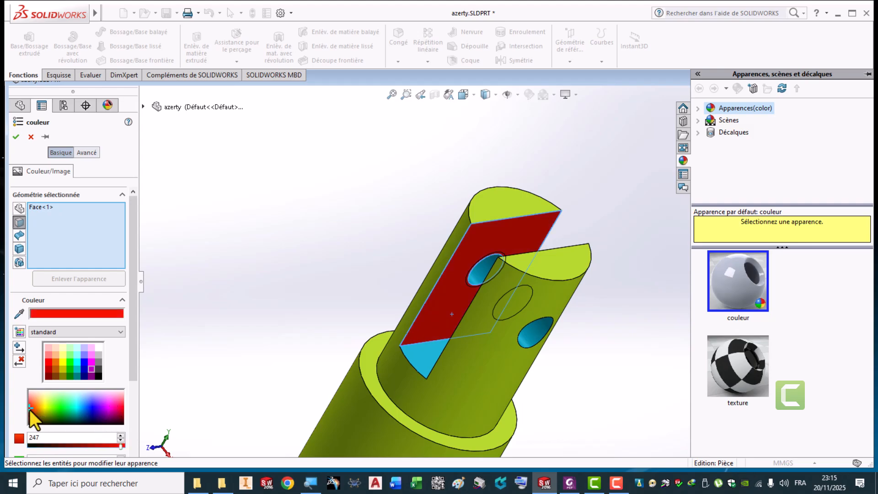
{"action": "left_click", "coordinate": [423, 364]}
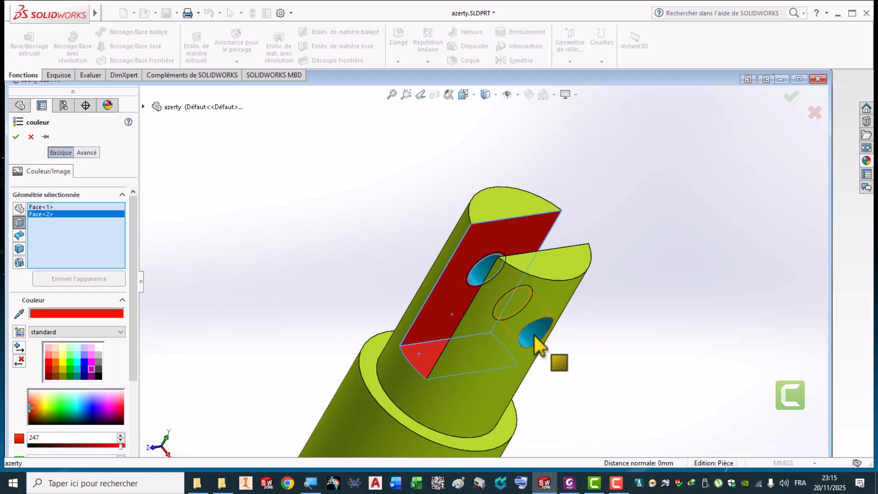
{"action": "middle_click_drag", "start_coordinate": [532, 336], "coordinate": [526, 380]}
{"action": "left_click", "coordinate": [504, 351]}
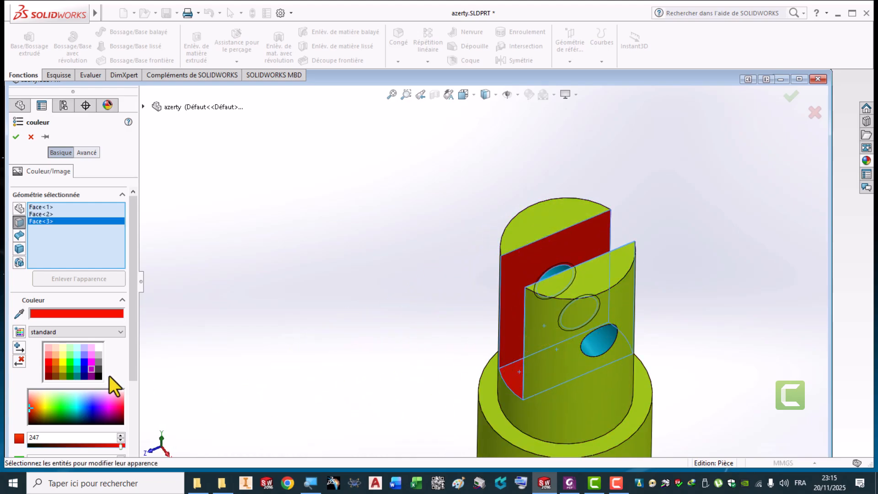
{"action": "left_click", "coordinate": [17, 137]}
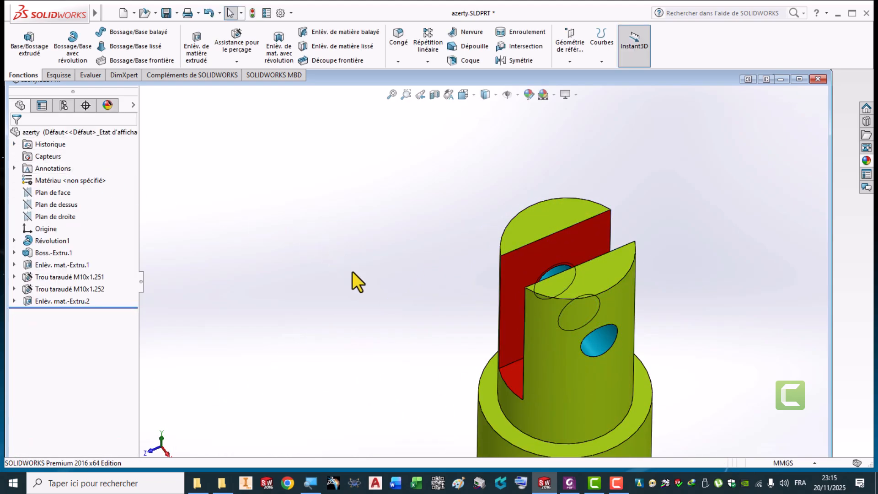
Step: Try a yellow colour on the whole azerty.SLDPRT part for the transverse hole surfaces
{"action": "middle_click_drag", "start_coordinate": [353, 280], "coordinate": [377, 206]}
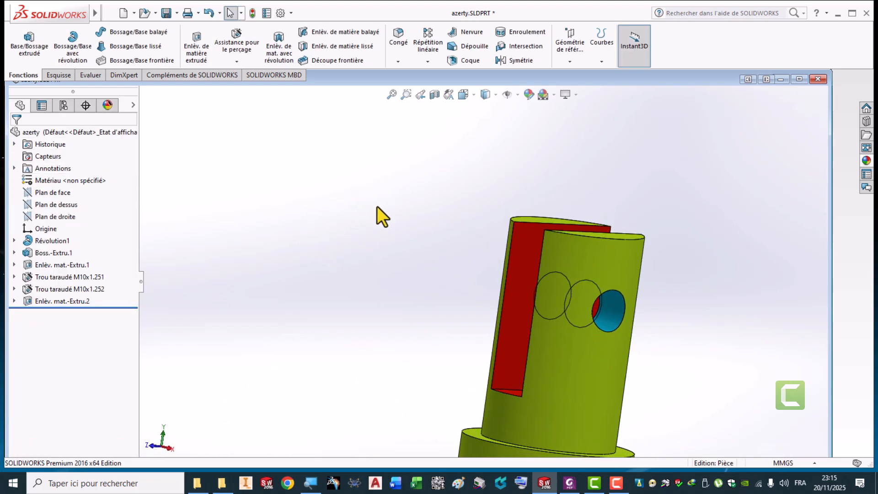
{"action": "left_click", "coordinate": [529, 95]}
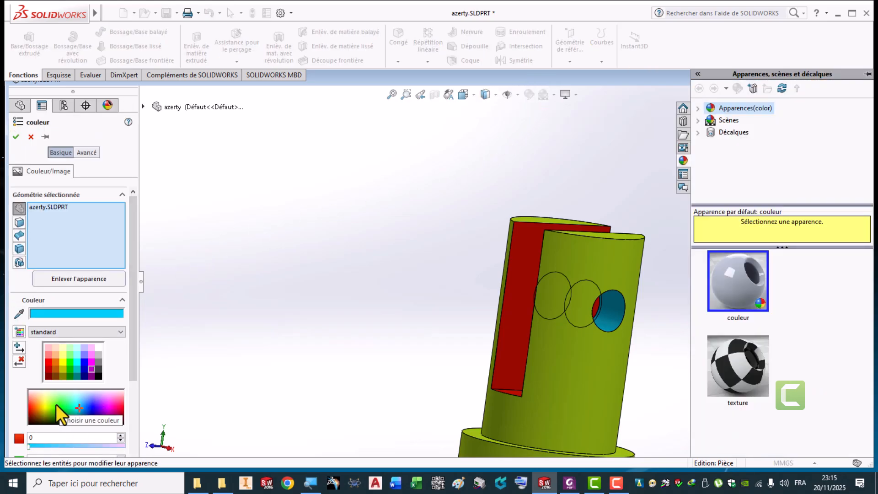
{"action": "left_click", "coordinate": [43, 405]}
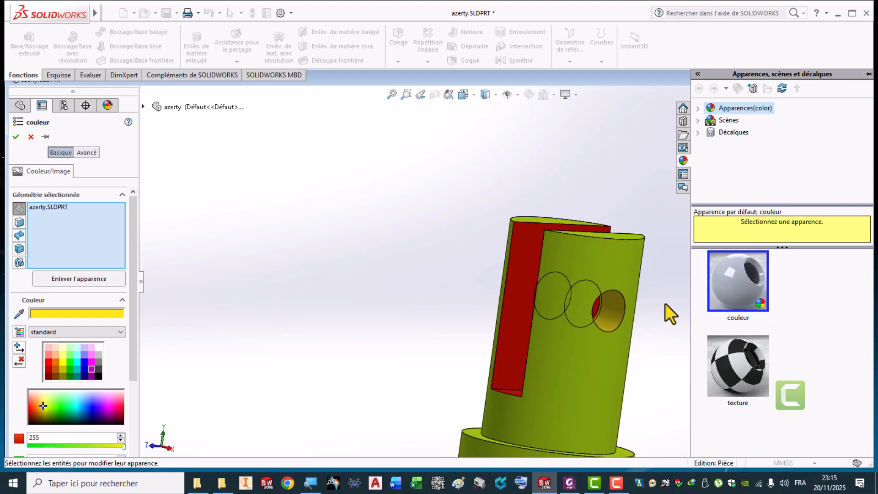
{"action": "left_click", "coordinate": [615, 312]}
{"action": "middle_click_drag", "start_coordinate": [616, 313], "coordinate": [671, 338]}
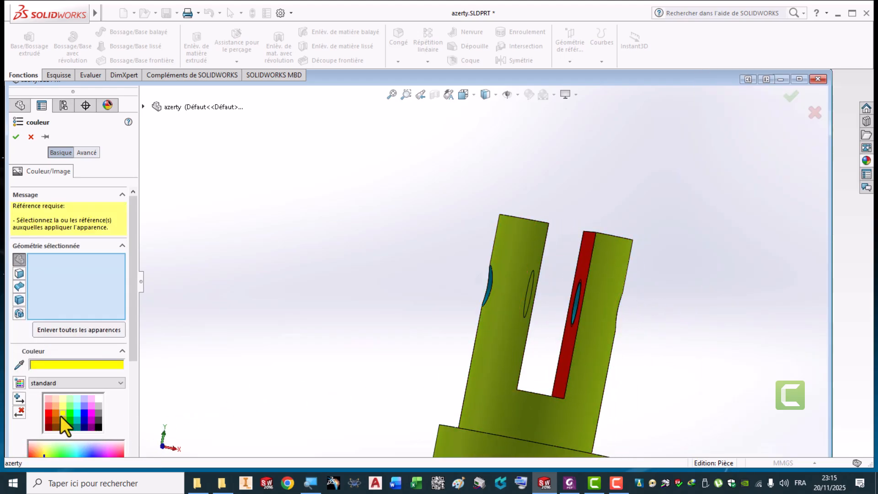
{"action": "middle_click_drag", "start_coordinate": [713, 349], "coordinate": [473, 300]}
{"action": "left_click", "coordinate": [643, 309]}
{"action": "left_click", "coordinate": [475, 277]}
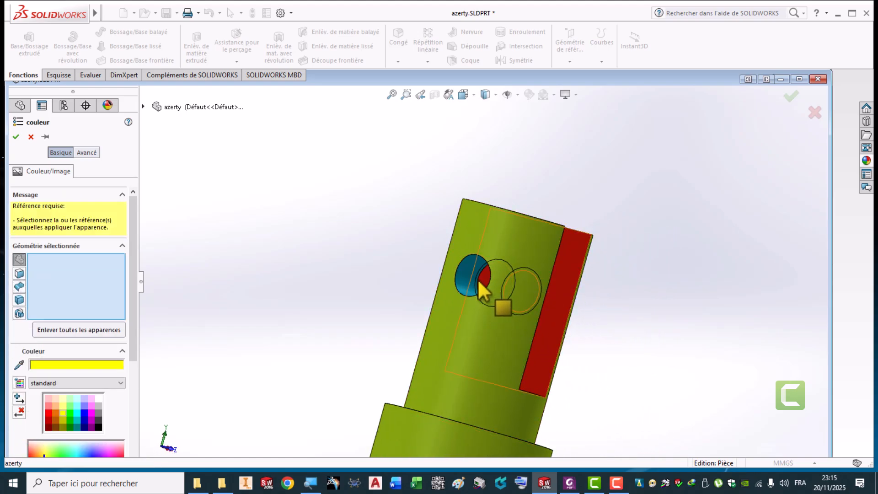
{"action": "middle_click_drag", "start_coordinate": [619, 330], "coordinate": [279, 396]}
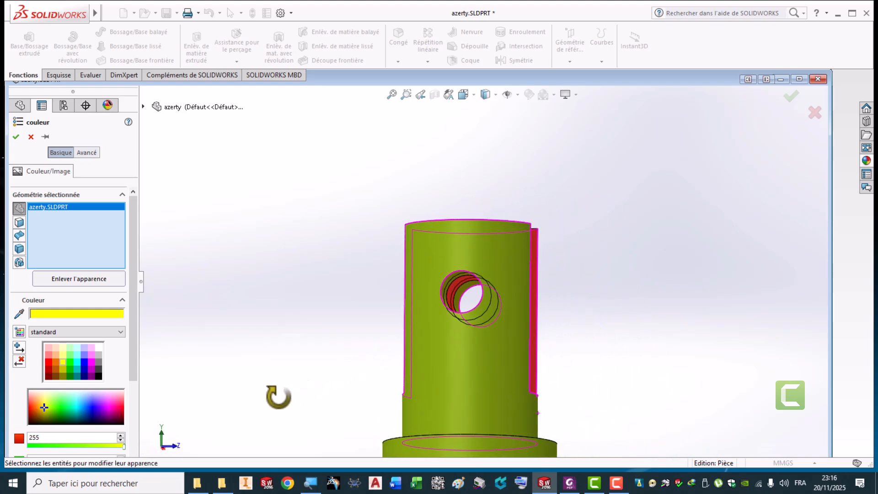
{"action": "left_click", "coordinate": [15, 139]}
Step: Apply a magenta-purple colour to the whole azerty.SLDPRT part for the hole surfaces, and rebuild the model
{"action": "middle_click_drag", "start_coordinate": [300, 347], "coordinate": [581, 303]}
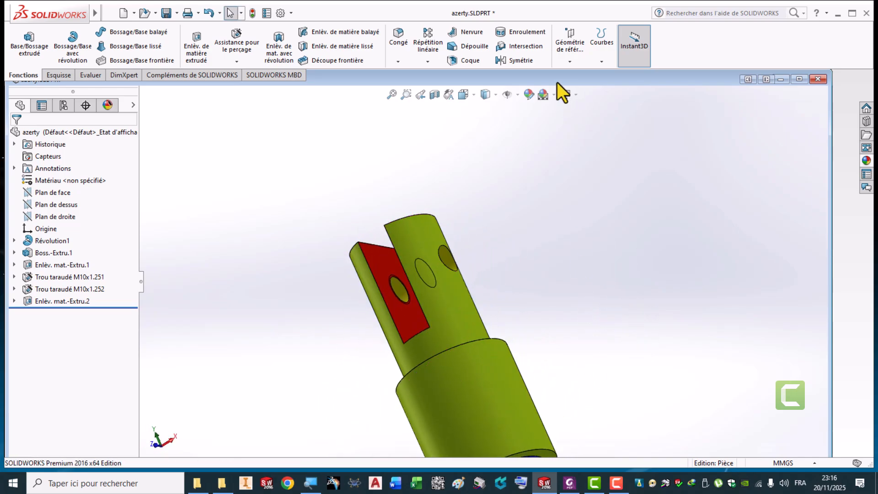
{"action": "left_click", "coordinate": [528, 95]}
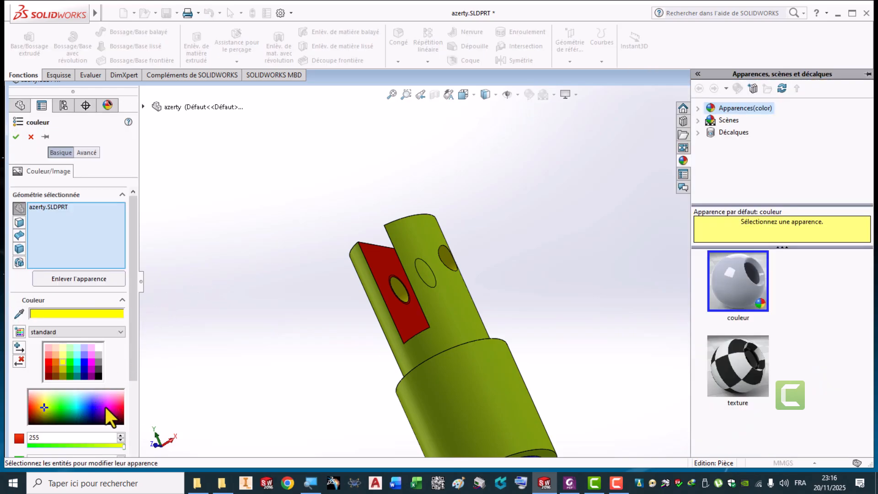
{"action": "left_click", "coordinate": [106, 407]}
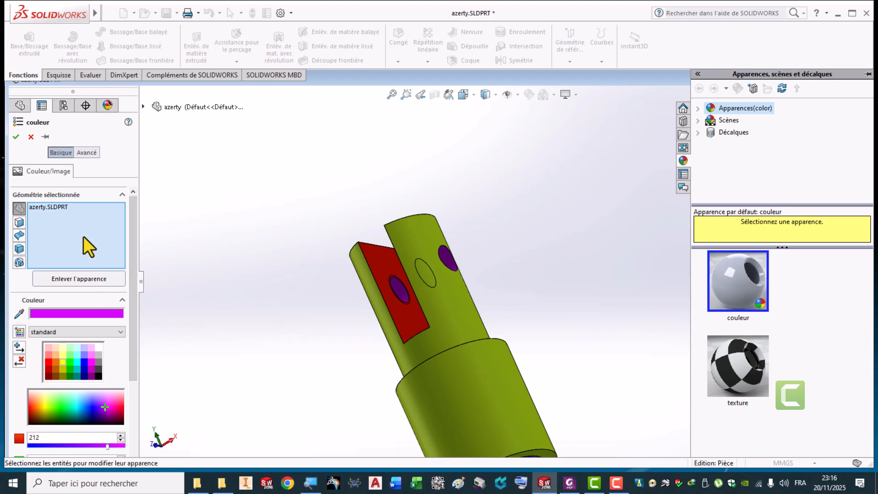
{"action": "left_click", "coordinate": [16, 136]}
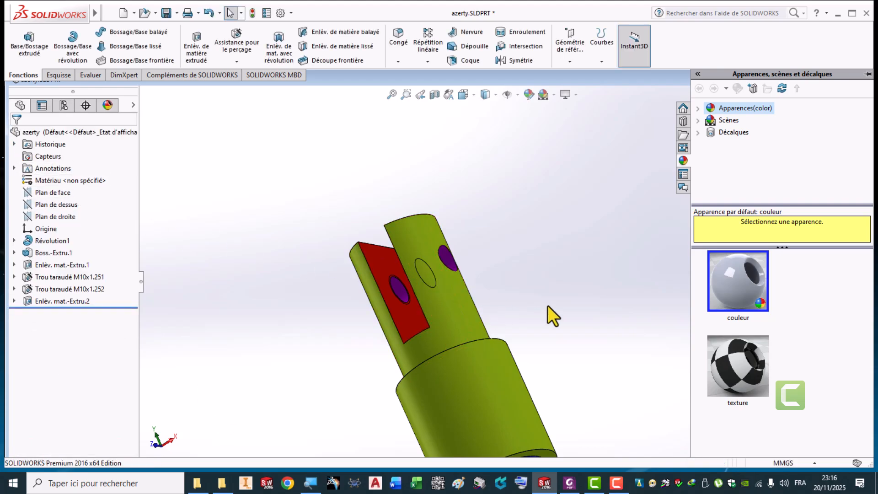
{"action": "left_click", "coordinate": [250, 13]}
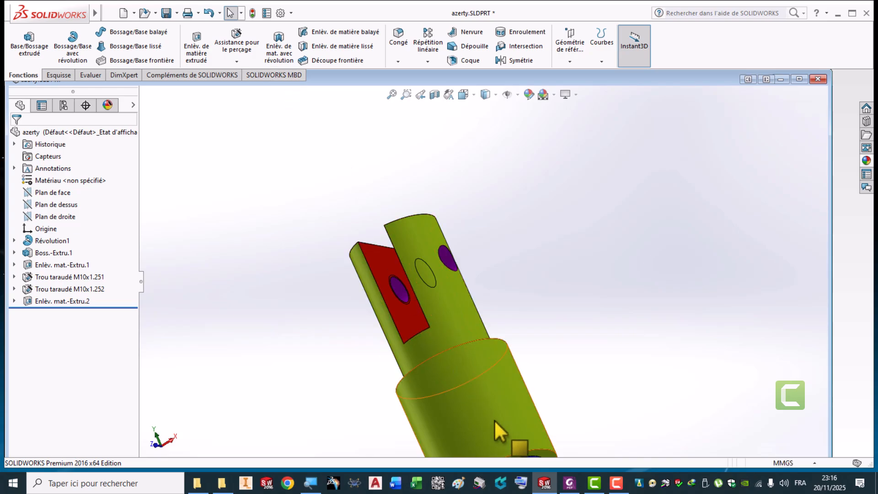
Step: Switch to the azerty drawing and display its isometric view shaded without edges
{"action": "left_click", "coordinate": [779, 79]}
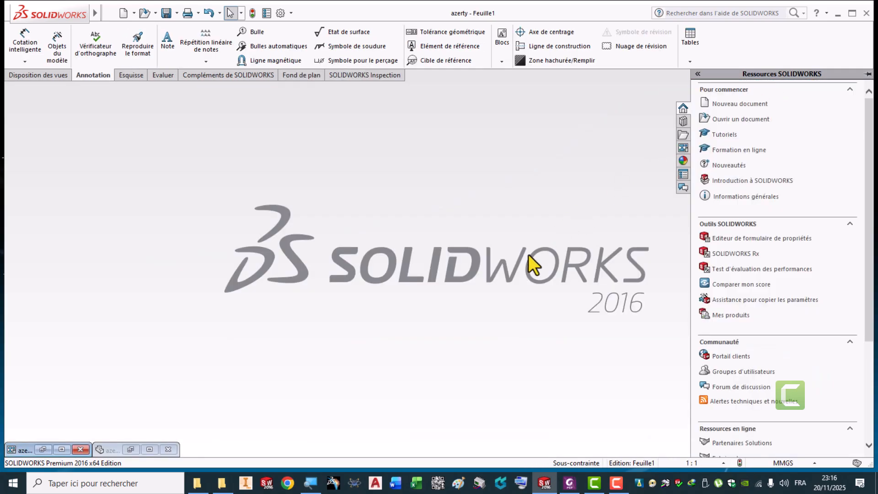
{"action": "left_click", "coordinate": [43, 449]}
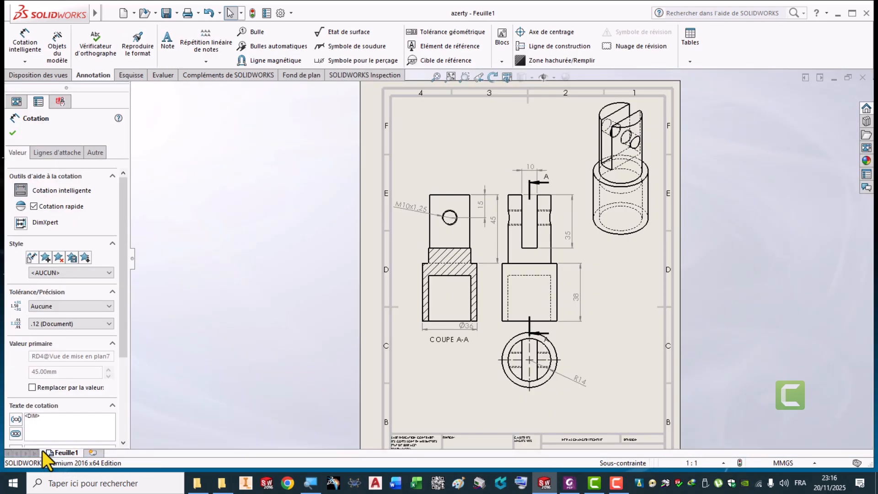
{"action": "left_click", "coordinate": [616, 244]}
{"action": "left_click", "coordinate": [84, 303]}
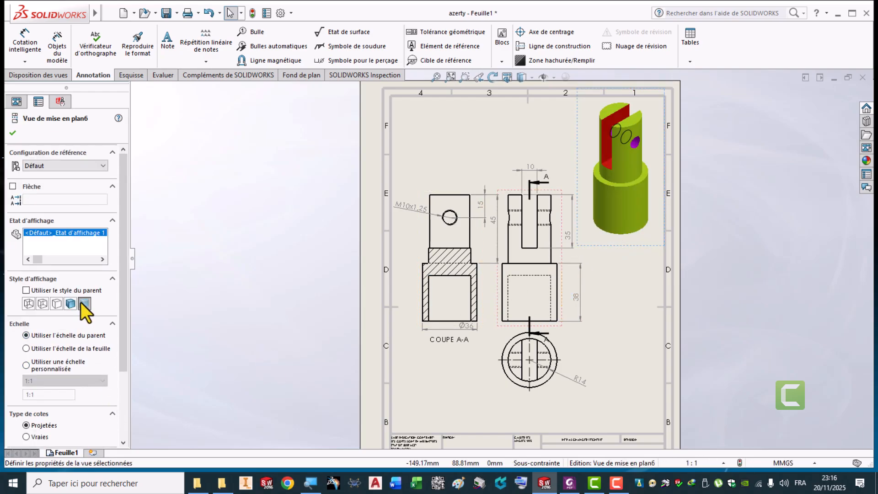
Step: Move the isometric view below section A-A and shift the front view toward the sheet's upper right corner
{"action": "middle_click_drag", "start_coordinate": [618, 327], "coordinate": [627, 344]}
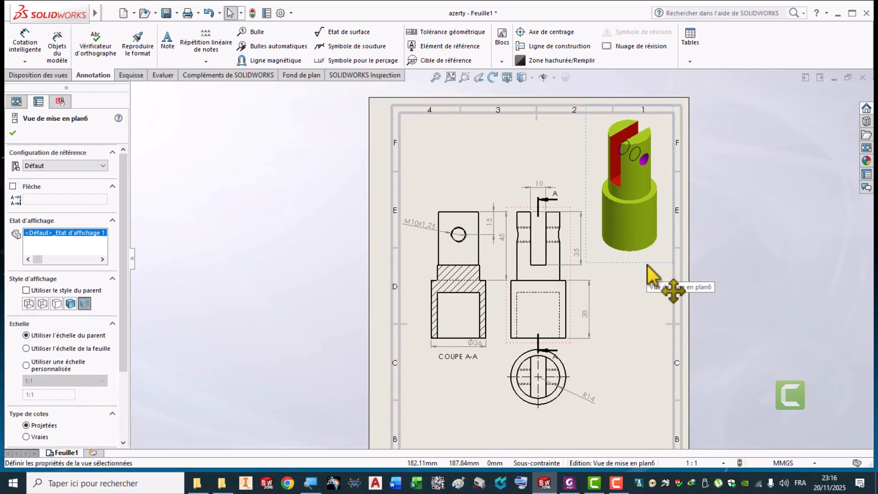
{"action": "mouse_move", "coordinate": [648, 265]}
{"action": "left_mouse_down"}
{"action": "mouse_move", "coordinate": [637, 358]}
{"action": "mouse_move", "coordinate": [484, 455]}
{"action": "left_mouse_up"}
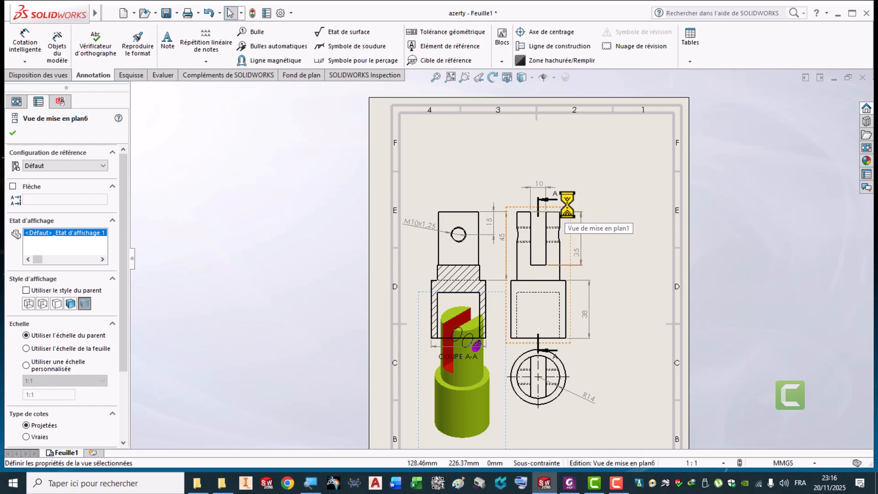
{"action": "mouse_move", "coordinate": [567, 204]}
{"action": "left_mouse_down"}
{"action": "mouse_move", "coordinate": [610, 165]}
{"action": "mouse_move", "coordinate": [644, 160]}
{"action": "left_mouse_up"}
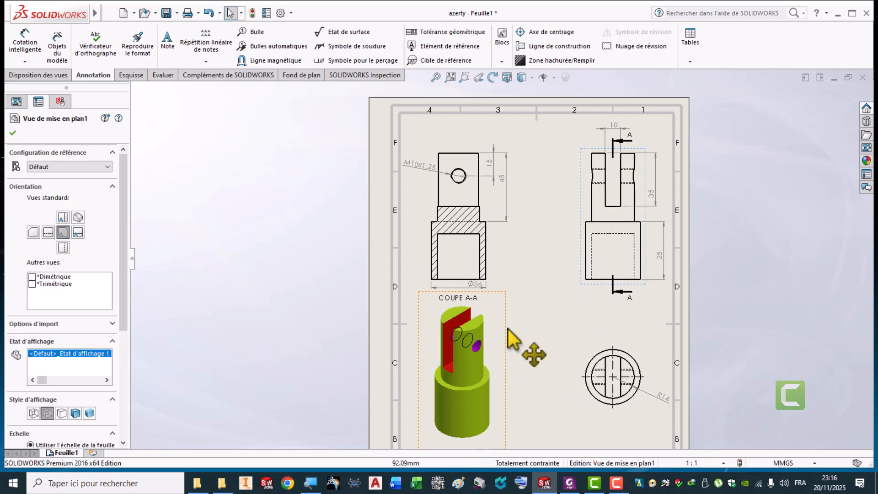
{"action": "mouse_move", "coordinate": [514, 368]}
{"action": "left_mouse_down"}
{"action": "mouse_move", "coordinate": [535, 386]}
{"action": "mouse_move", "coordinate": [555, 382]}
{"action": "mouse_move", "coordinate": [549, 371]}
{"action": "left_mouse_up"}
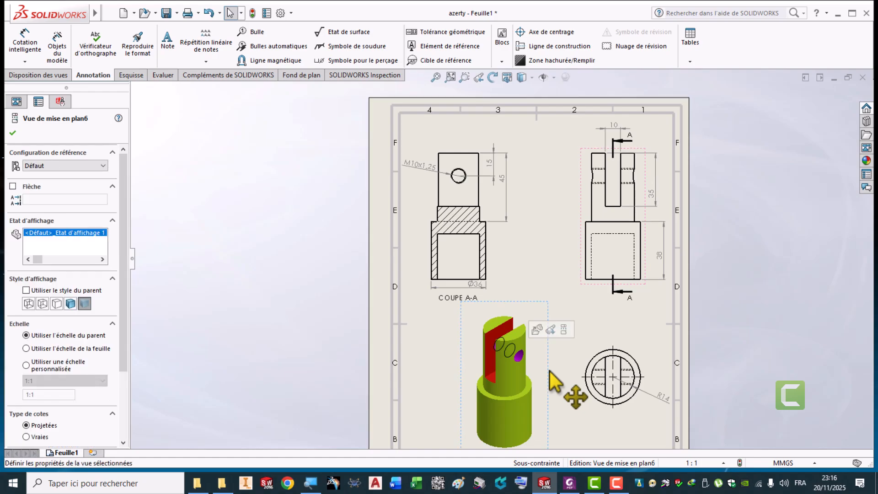
{"action": "middle_click_drag", "start_coordinate": [551, 379], "coordinate": [505, 267]}
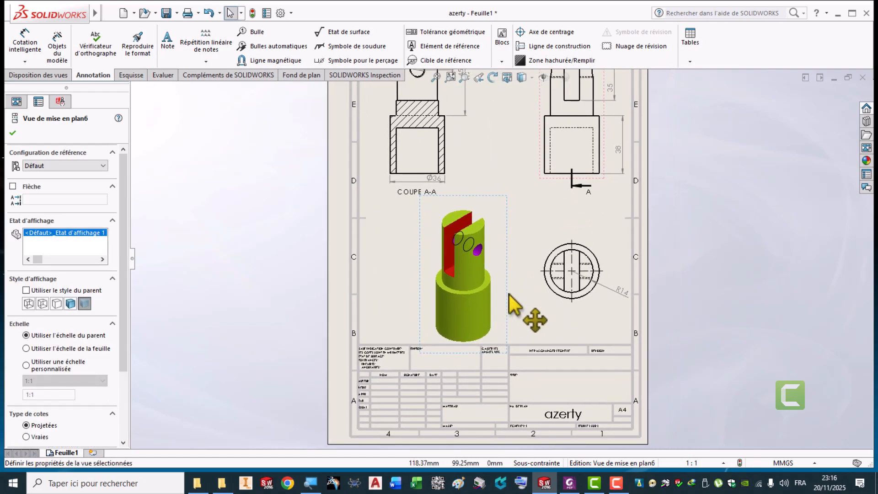
{"action": "left_click_drag", "start_coordinate": [509, 295], "coordinate": [445, 297]}
Step: Give the isometric view a custom scale of 1:2
{"action": "left_click_drag", "start_coordinate": [123, 272], "coordinate": [107, 343]}
{"action": "left_click", "coordinate": [26, 272]}
{"action": "left_click", "coordinate": [32, 288]}
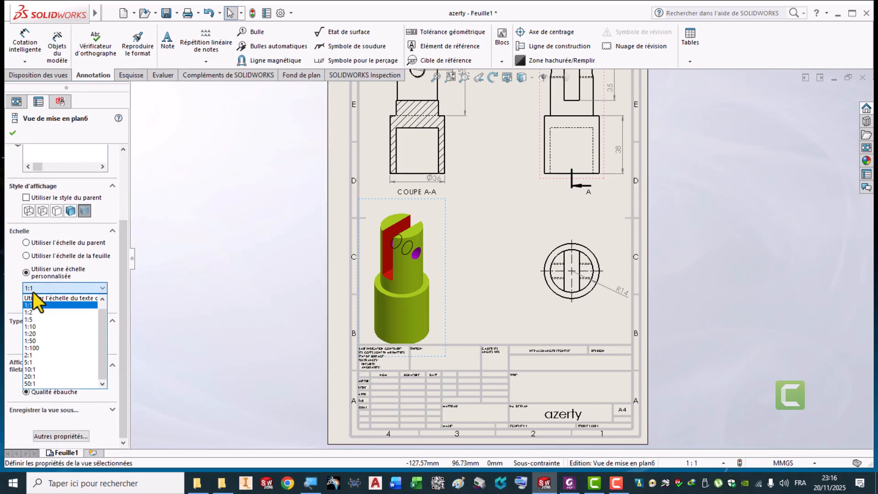
{"action": "left_click", "coordinate": [44, 312]}
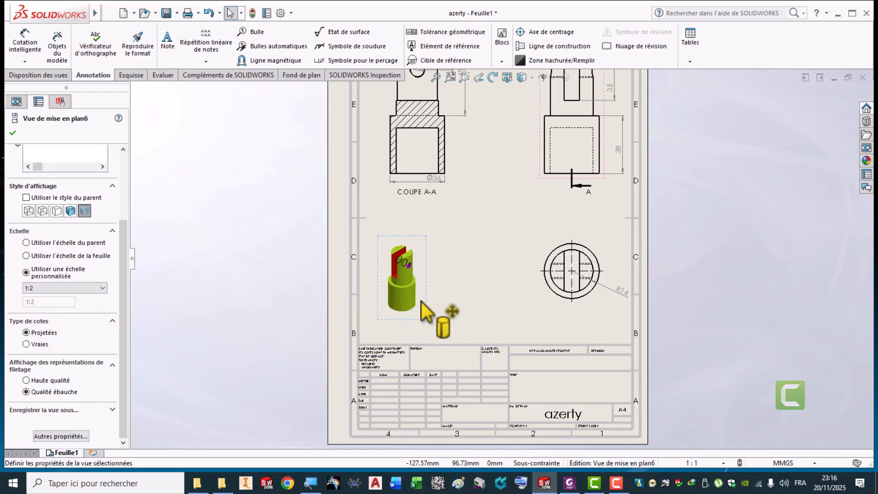
Step: Reposition the isometric view above the title block, and bring the circular view and section A-A closer to the front view
{"action": "left_click", "coordinate": [452, 275]}
{"action": "left_click_drag", "start_coordinate": [420, 238], "coordinate": [470, 264]}
{"action": "left_click_drag", "start_coordinate": [594, 239], "coordinate": [593, 204]}
{"action": "left_click", "coordinate": [462, 173]}
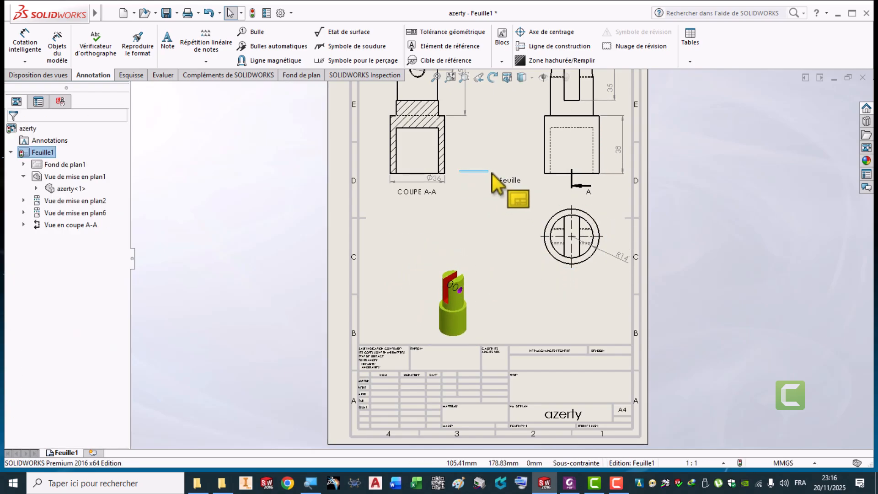
{"action": "left_click_drag", "start_coordinate": [458, 176], "coordinate": [506, 175]}
Step: Save the drawing azerty.SLDDRW together with the modified part azerty.SLDPRT
{"action": "scroll", "coordinate": [503, 222], "scroll_direction": "up", "scroll_amount": 2}
{"action": "mouse_move", "coordinate": [503, 222]}
{"action": "middle_mouse_down"}
{"action": "mouse_move", "coordinate": [482, 248]}
{"action": "mouse_move", "coordinate": [422, 237]}
{"action": "middle_mouse_up"}
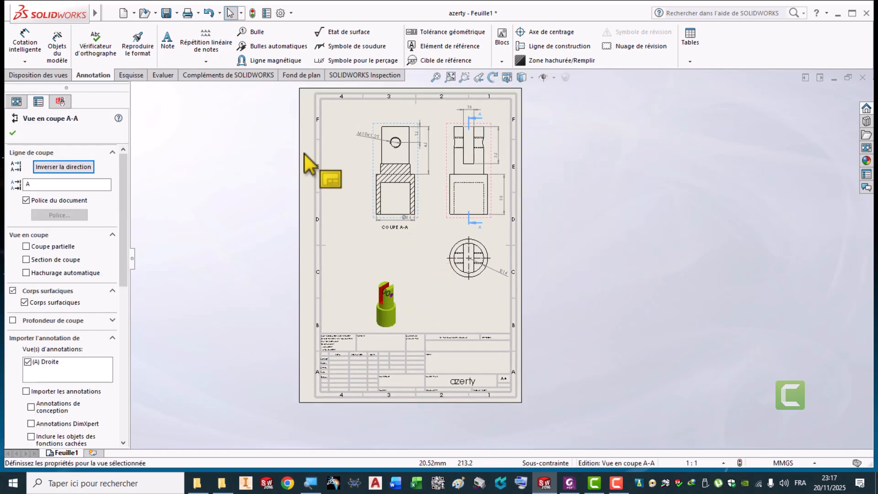
{"action": "left_click", "coordinate": [166, 12]}
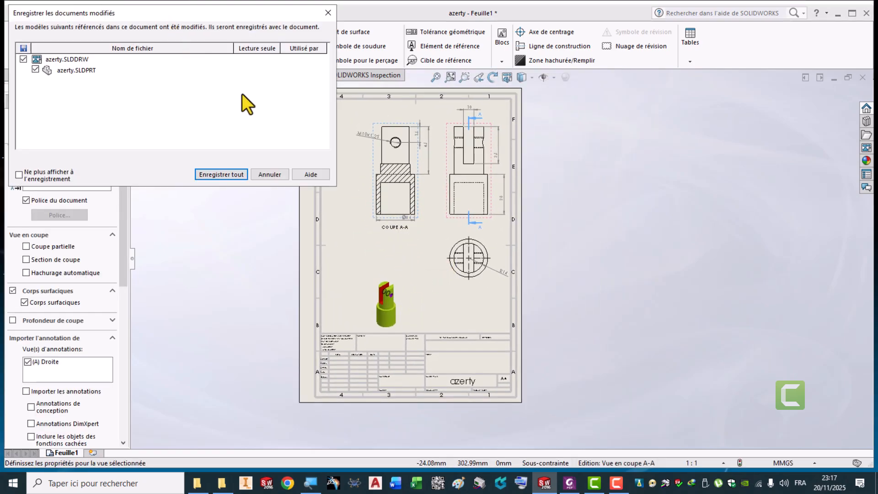
{"action": "left_click", "coordinate": [219, 174]}
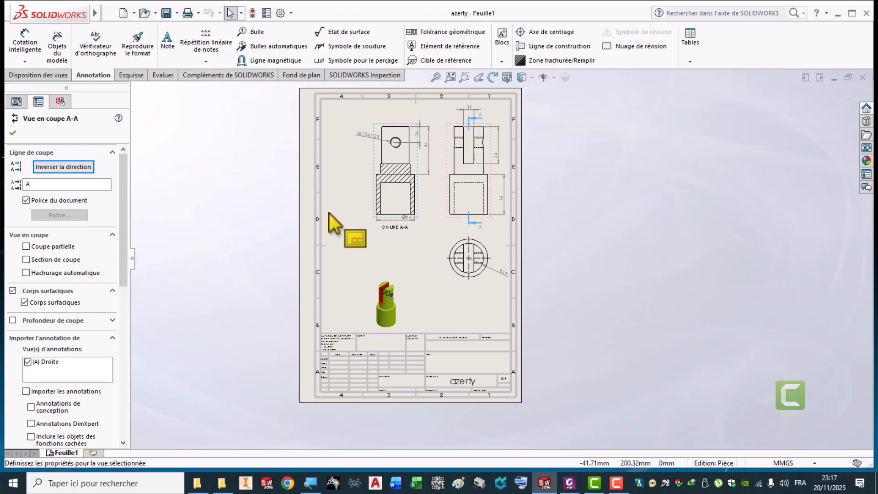